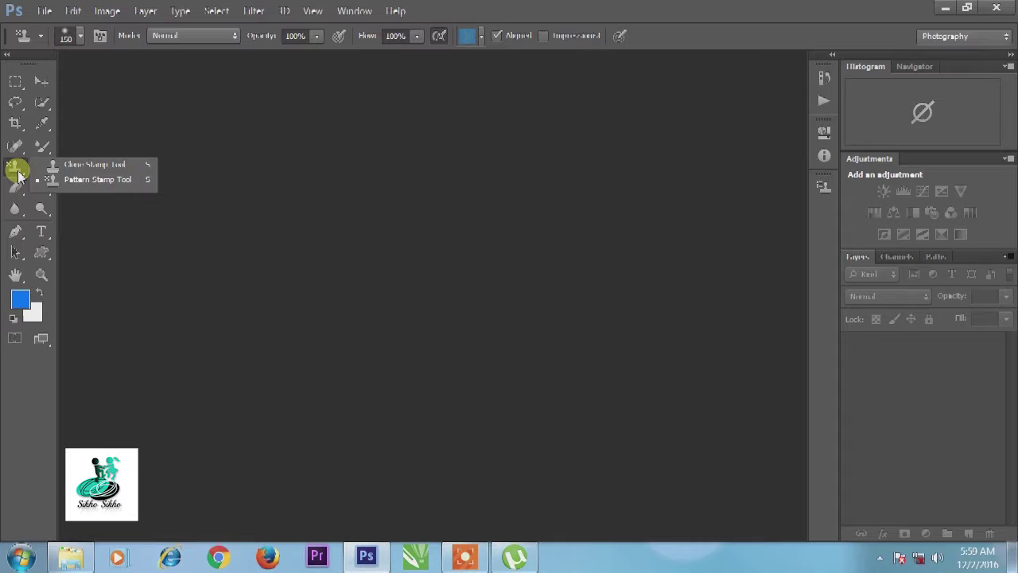
# Swap the Clone Stamp tool for the Pattern Stamp Tool from the stamp flyout
pyautogui.click(104, 179)
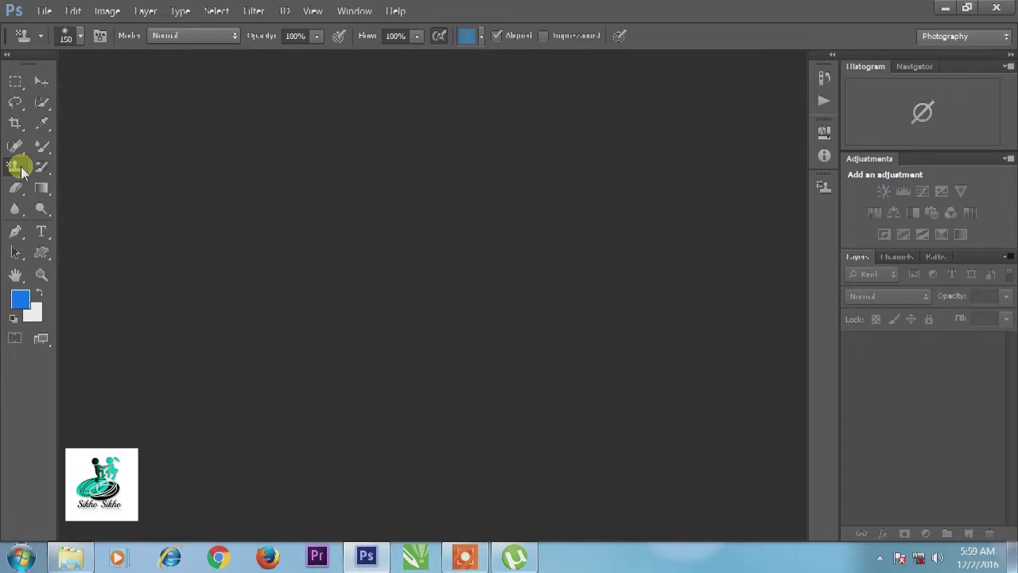
pyautogui.rightClick(22, 171)
pyautogui.click(89, 176)
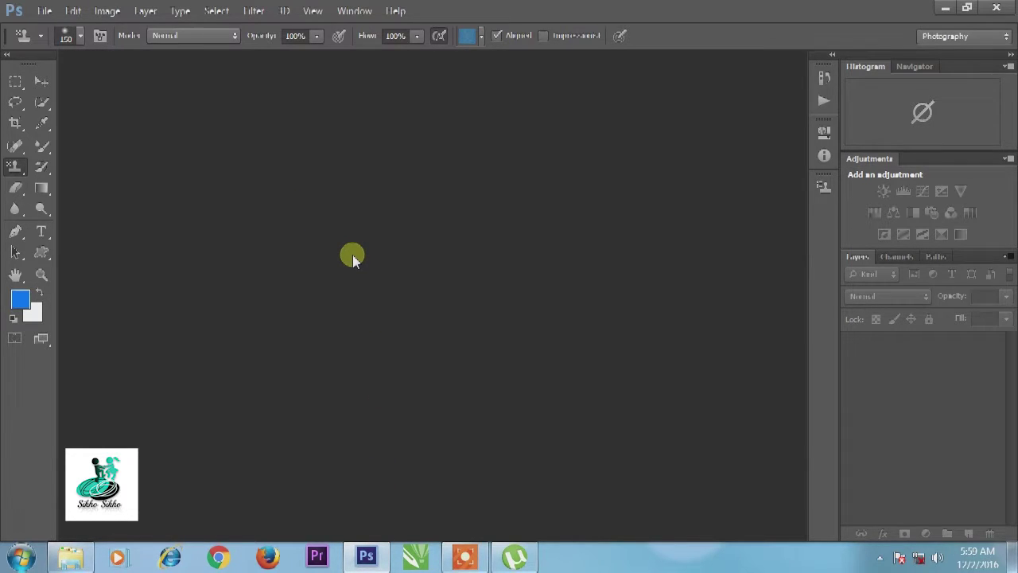
pyautogui.click(366, 554)
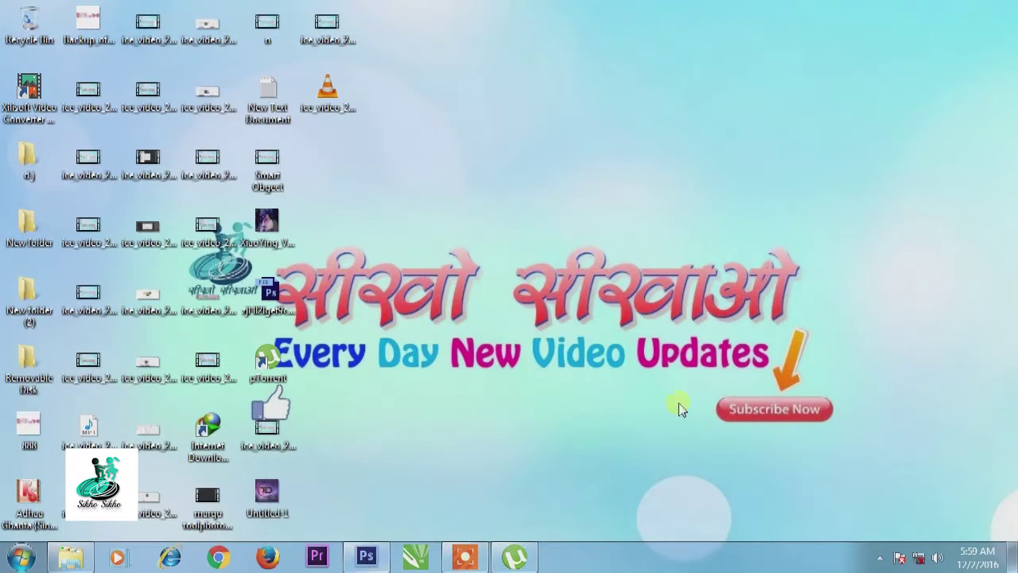
pyautogui.moveTo(708, 394); pyautogui.dragTo(888, 440)
pyautogui.click(366, 556)
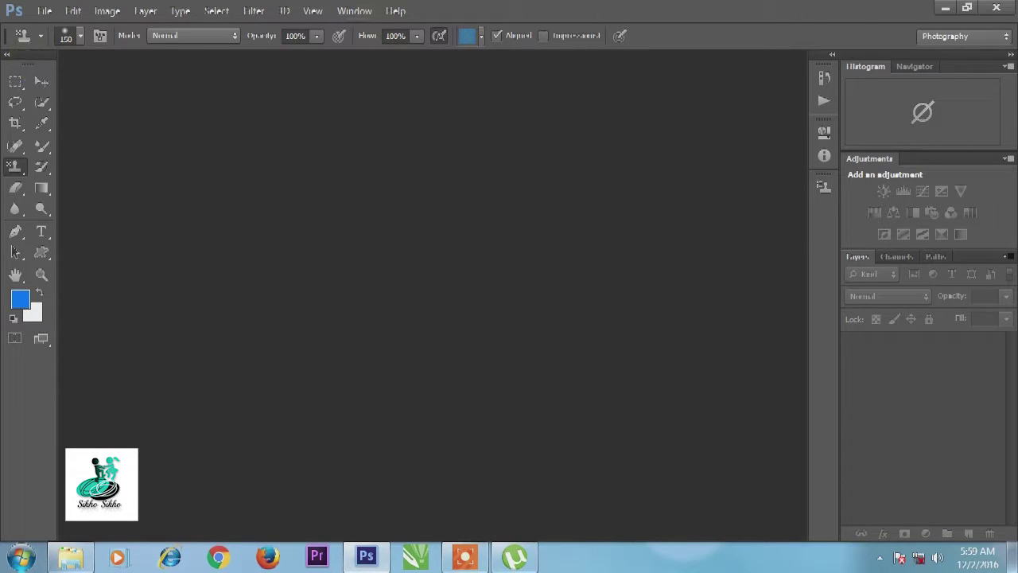
# With Pattern Stamp kept active, open the leaf-on-wood photo pexels-photo-126590.jpeg
pyautogui.rightClick(15, 165)
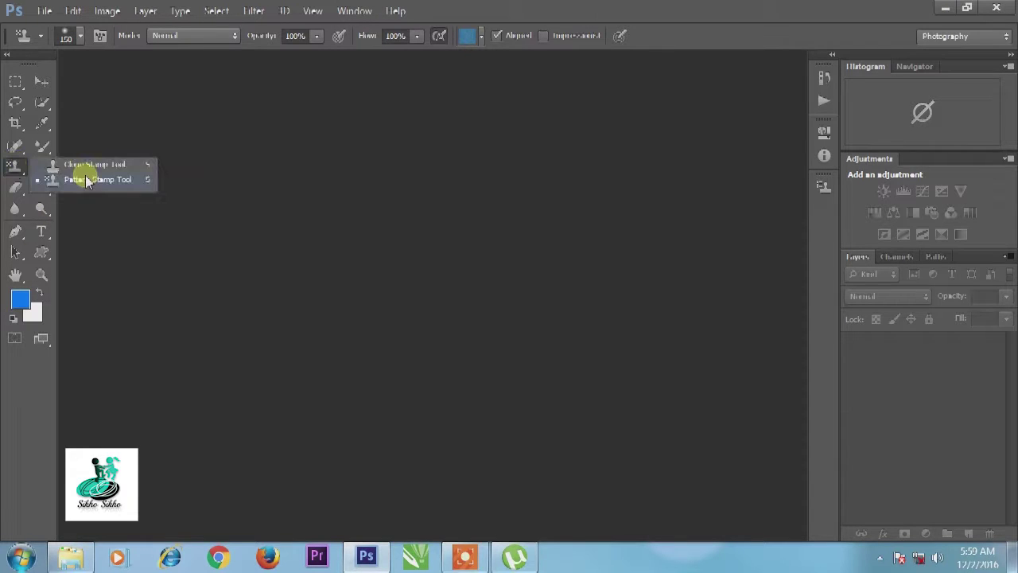
pyautogui.click(94, 180)
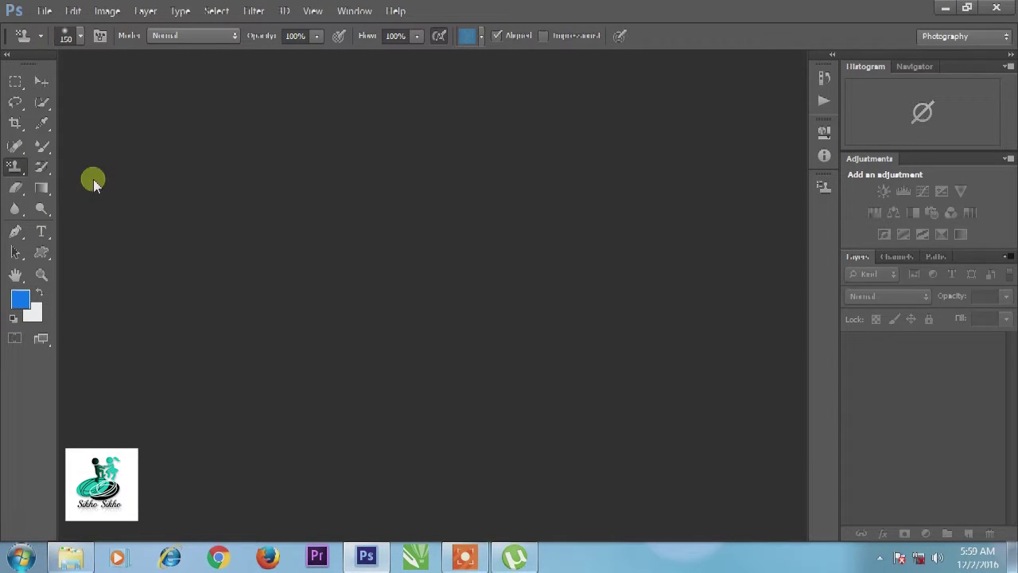
pyautogui.doubleClick(518, 262)
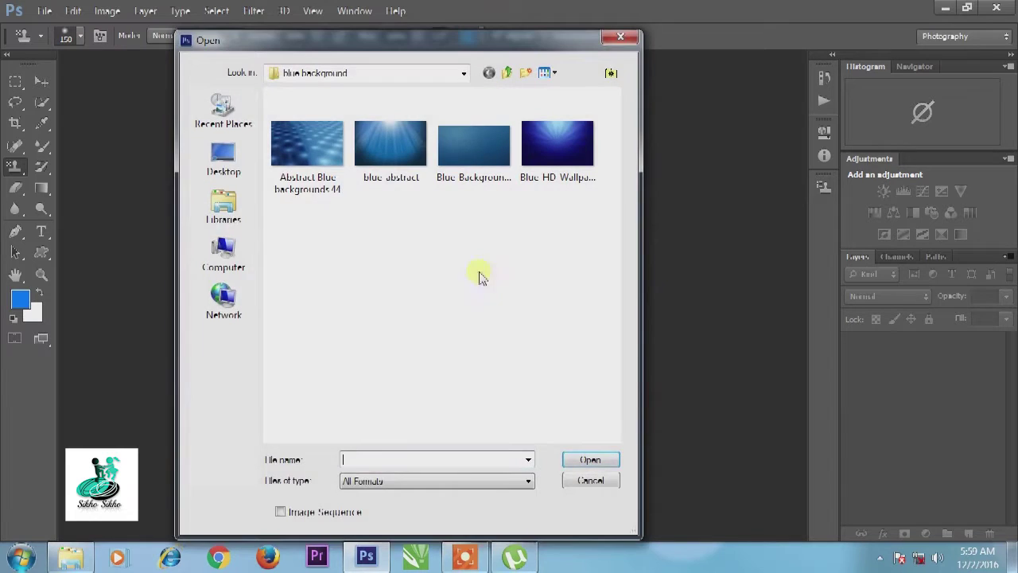
pyautogui.press('BackSpace')
pyautogui.click(426, 289)
pyautogui.doubleClick(486, 271)
pyautogui.doubleClick(364, 144)
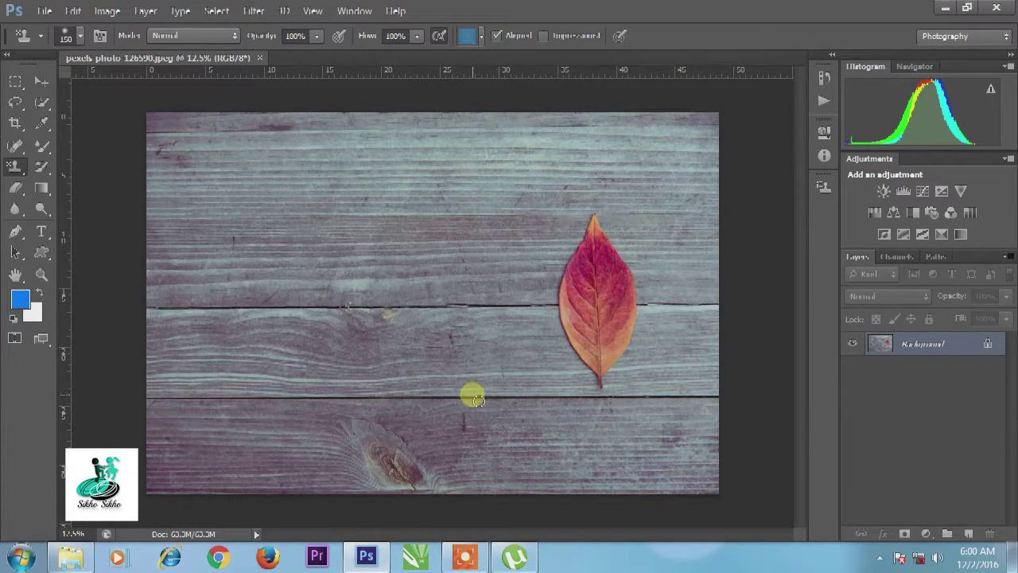
# Pick the first soft round brush tip and enlarge it beyond 150 px
pyautogui.rightClick(13, 166)
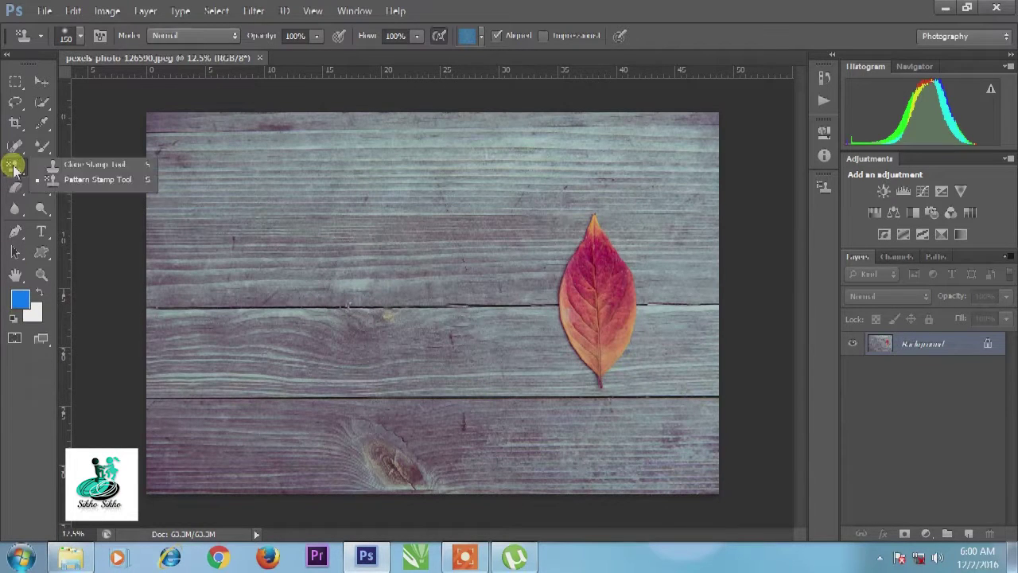
pyautogui.click(76, 180)
pyautogui.click(68, 35)
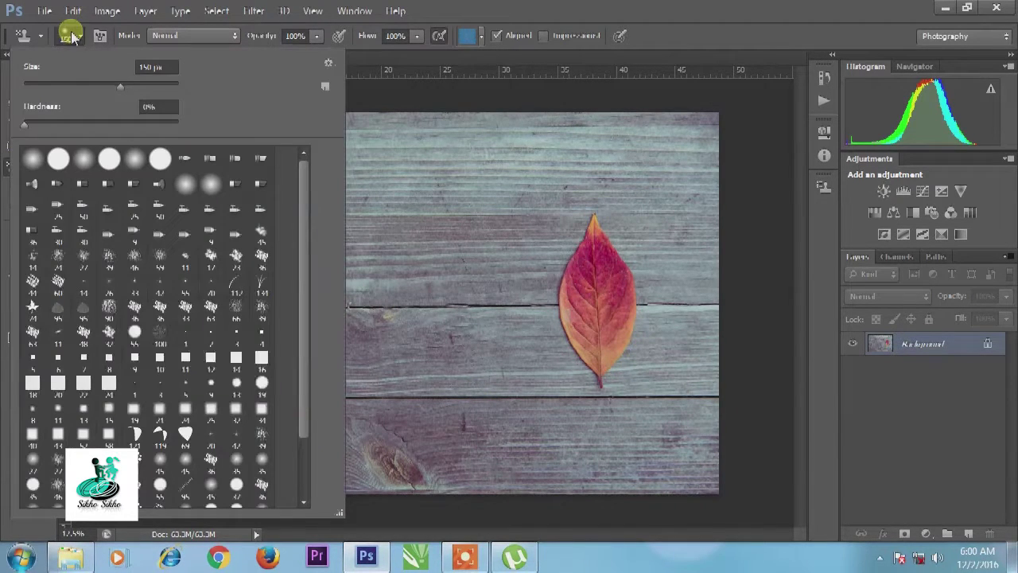
pyautogui.moveTo(31, 85); pyautogui.dragTo(140, 85)
pyautogui.moveTo(28, 125)
pyautogui.mouseDown()
pyautogui.moveTo(144, 129)
pyautogui.moveTo(19, 126)
pyautogui.mouseUp()
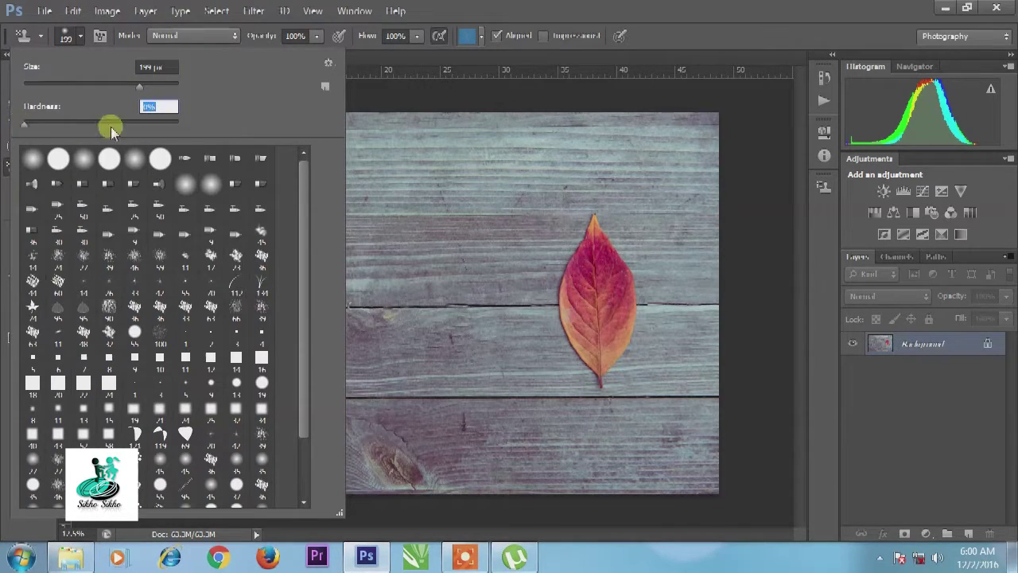
pyautogui.scroll(-3, 236, 291)
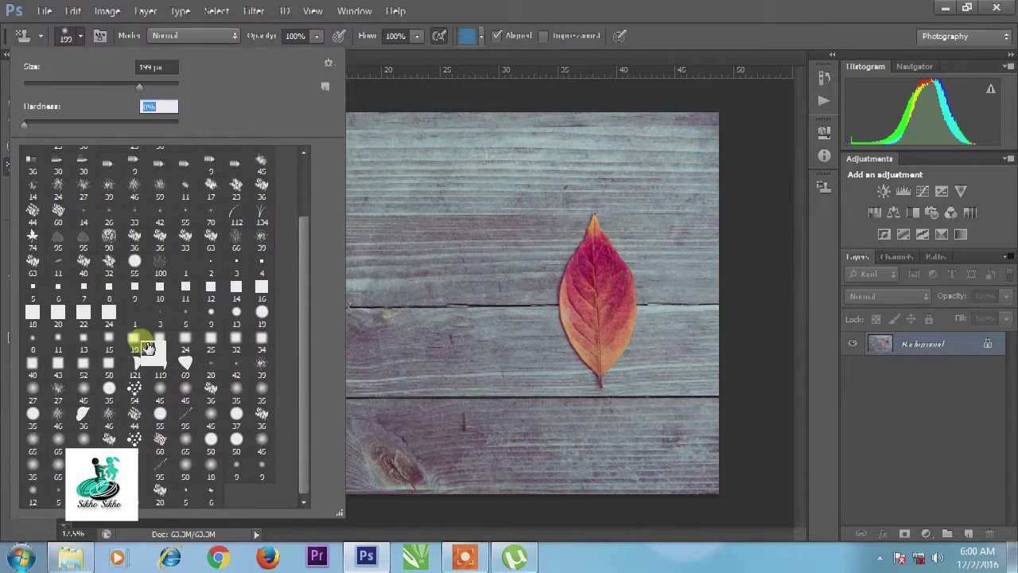
pyautogui.scroll(3, 132, 344)
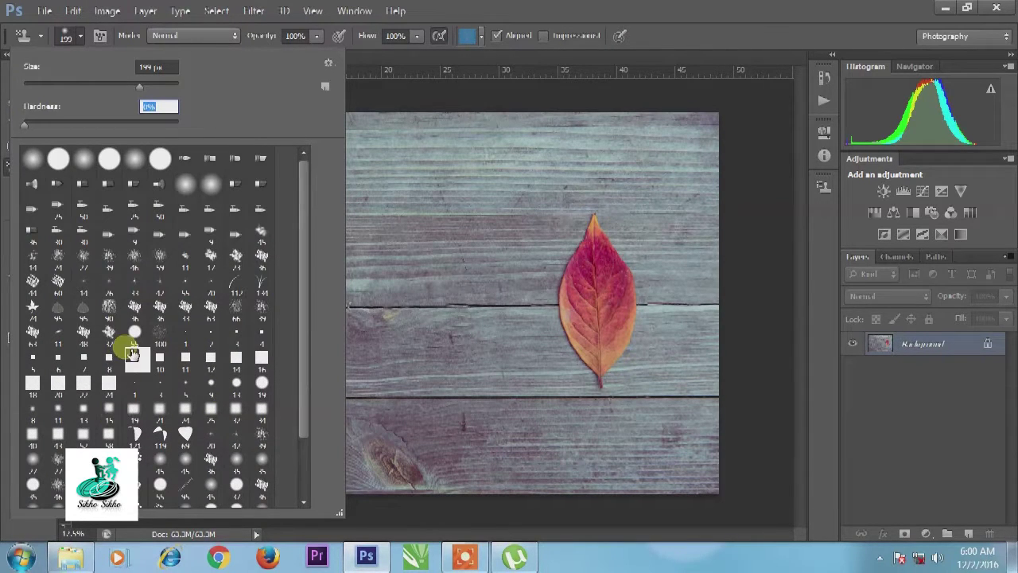
pyautogui.click(40, 164)
pyautogui.doubleClick(42, 164)
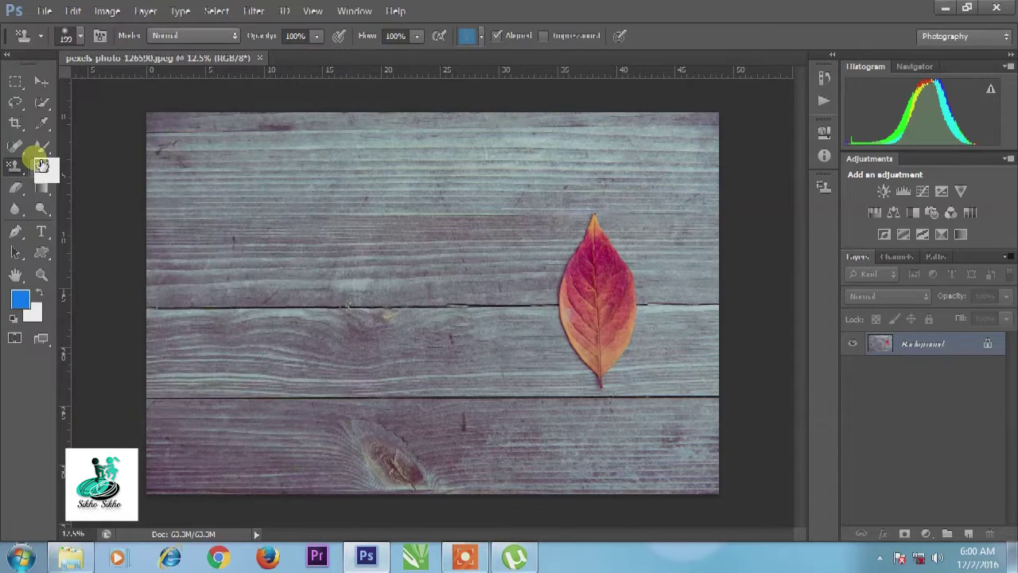
# Set the brush tip hardness to 21% and spacing to 20% in the Brush panel
pyautogui.click(99, 36)
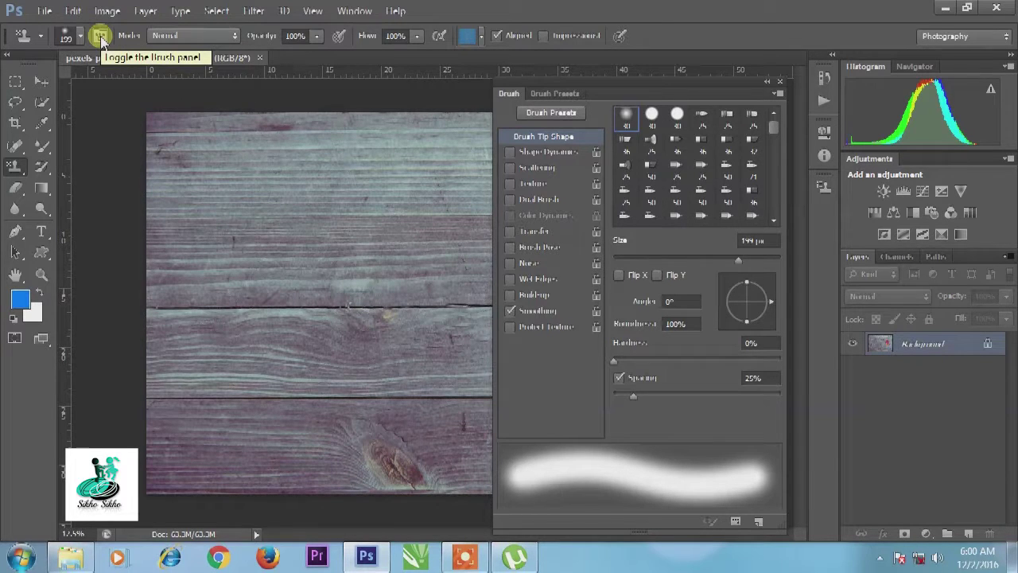
pyautogui.moveTo(633, 396)
pyautogui.mouseDown()
pyautogui.moveTo(753, 402)
pyautogui.moveTo(613, 398)
pyautogui.moveTo(677, 398)
pyautogui.moveTo(621, 397)
pyautogui.moveTo(652, 393)
pyautogui.moveTo(634, 394)
pyautogui.mouseUp()
pyautogui.moveTo(626, 359)
pyautogui.mouseDown()
pyautogui.moveTo(657, 359)
pyautogui.moveTo(642, 364)
pyautogui.mouseUp()
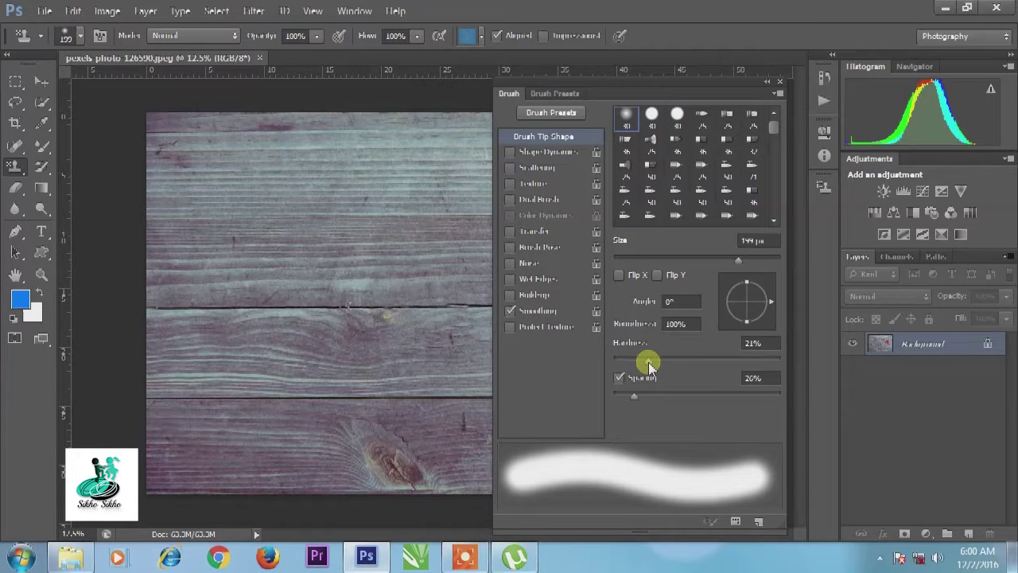
pyautogui.click(776, 83)
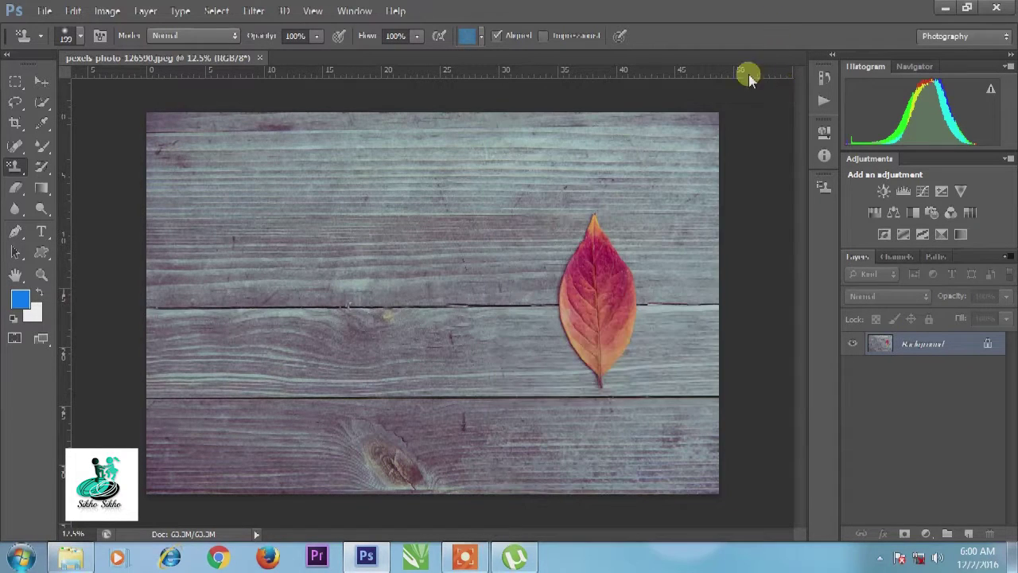
pyautogui.click(199, 37)
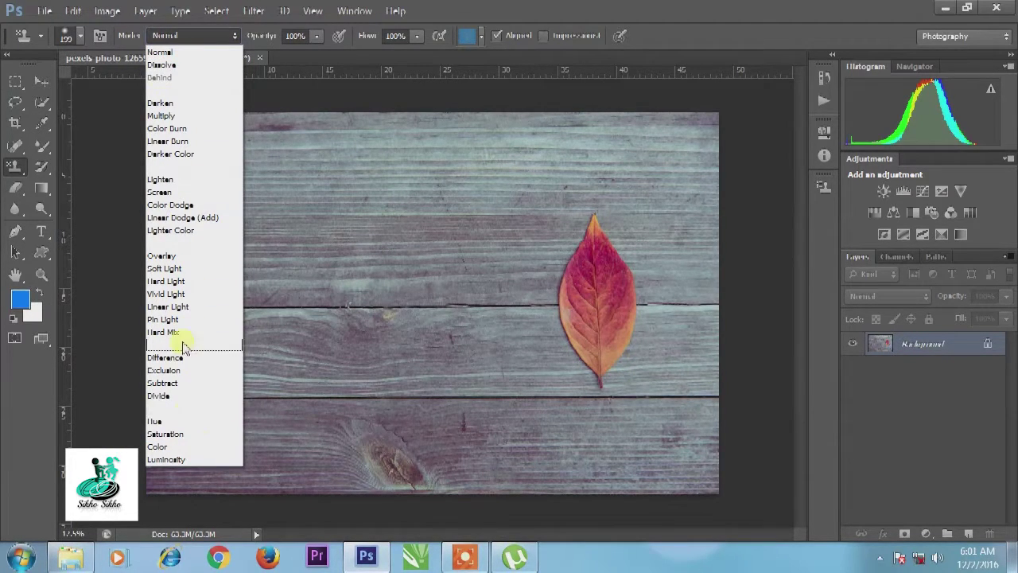
pyautogui.click(191, 255)
pyautogui.click(191, 35)
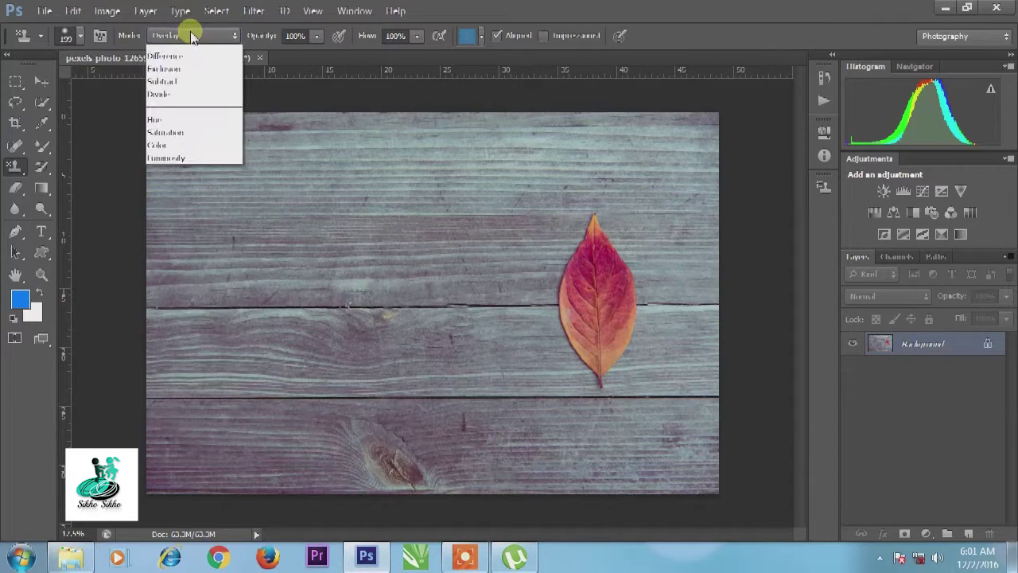
pyautogui.click(187, 30)
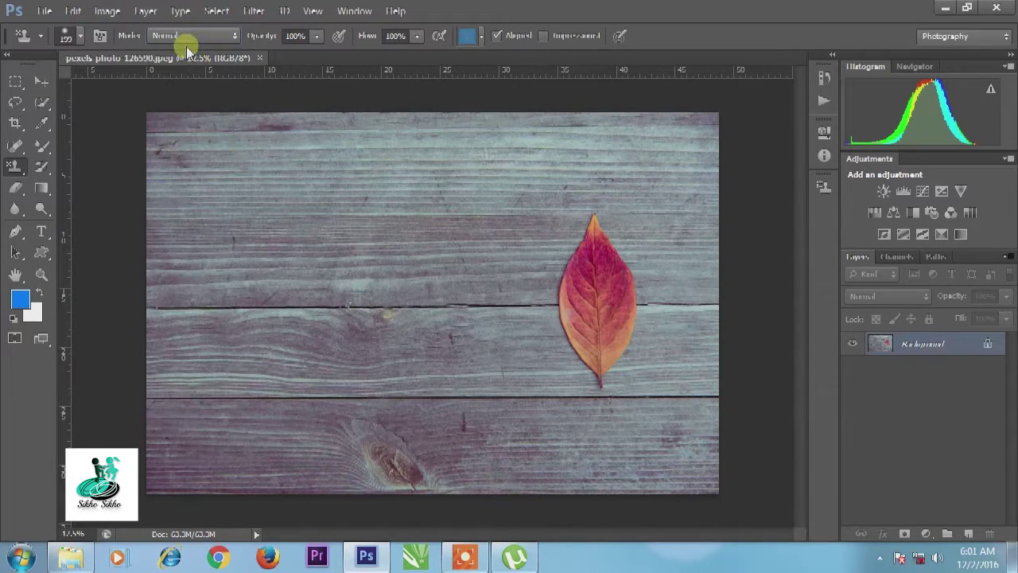
pyautogui.click(317, 35)
pyautogui.click(416, 36)
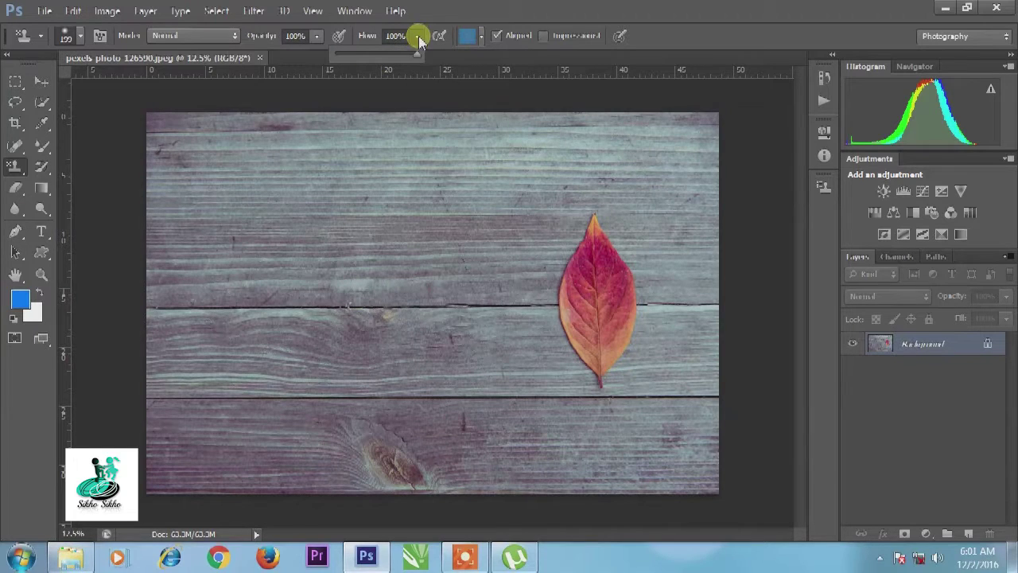
# Reset patterns to the five defaults, saving the current patterns first
pyautogui.click(480, 37)
pyautogui.scroll(5, 546, 298)
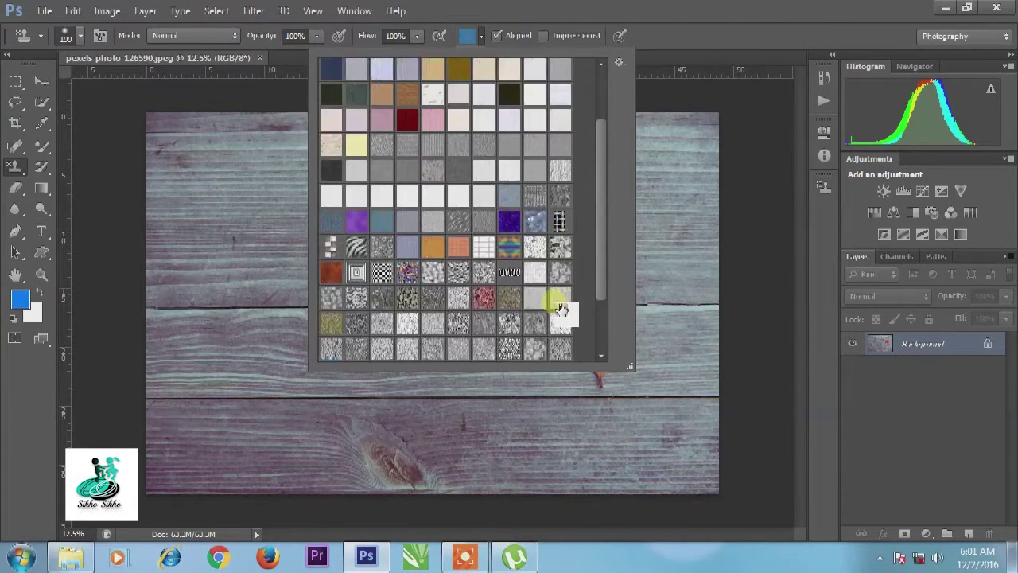
pyautogui.scroll(5, 556, 311)
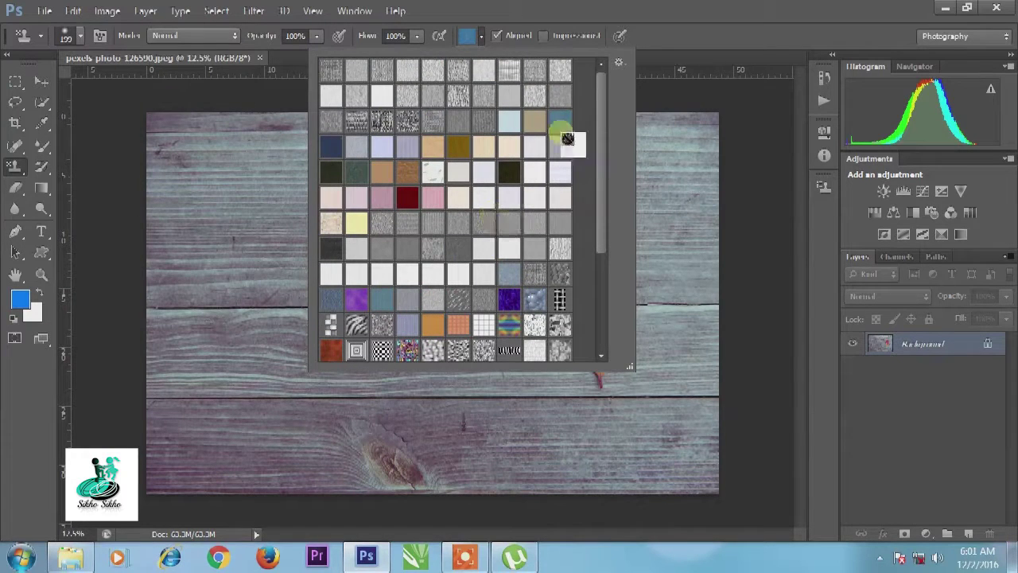
pyautogui.click(619, 64)
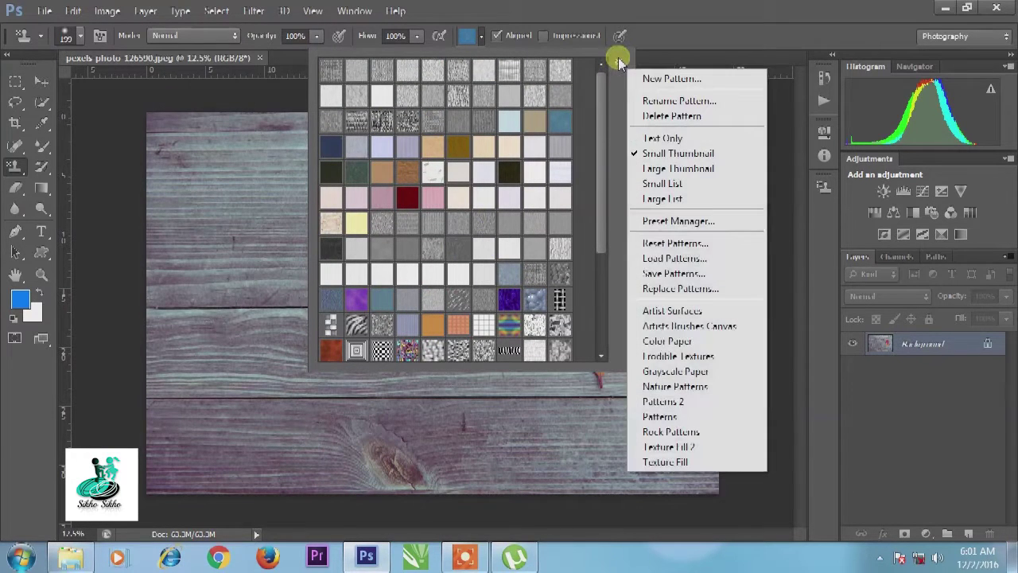
pyautogui.click(684, 247)
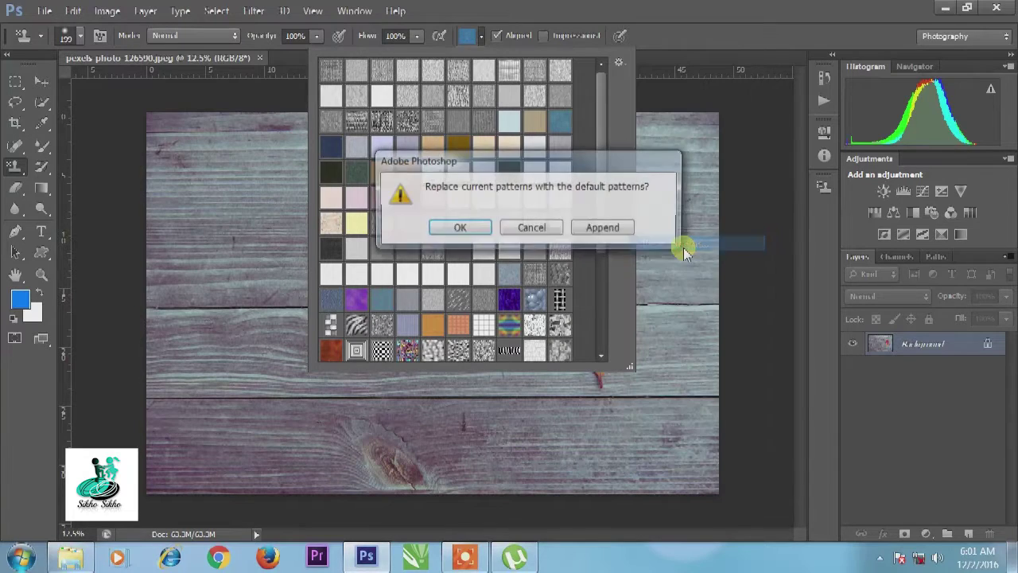
pyautogui.click(459, 228)
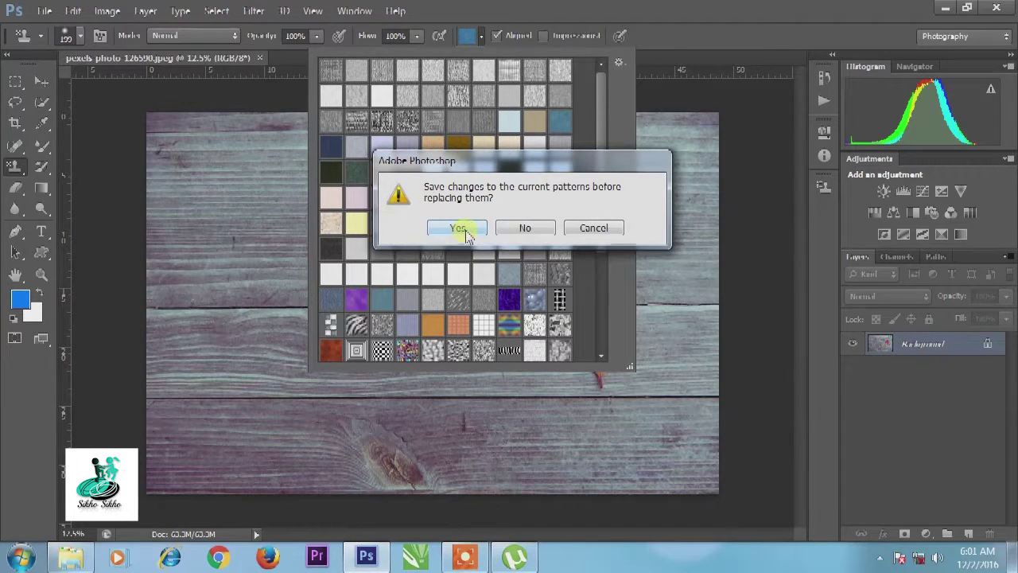
pyautogui.click(518, 230)
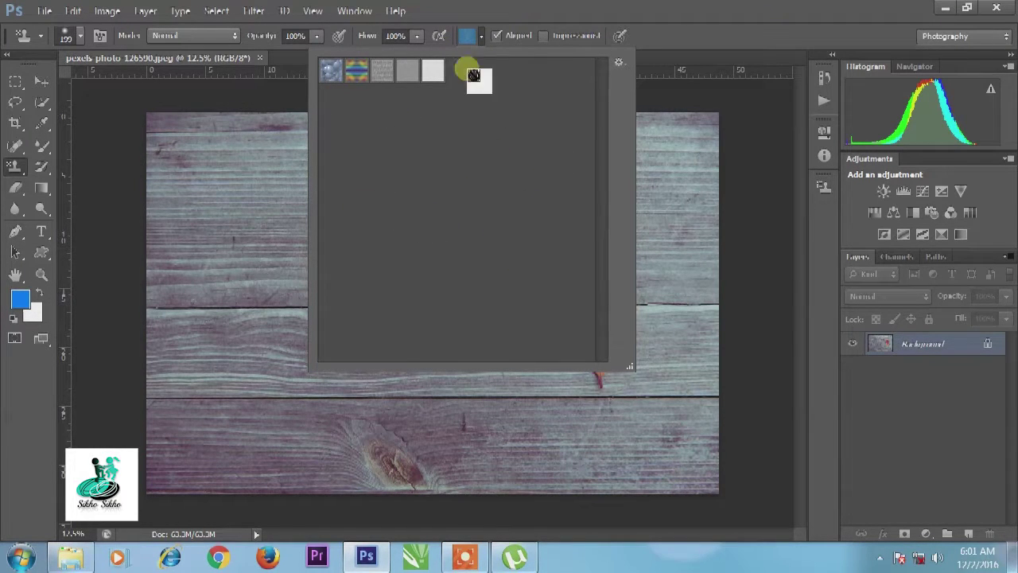
pyautogui.click(620, 62)
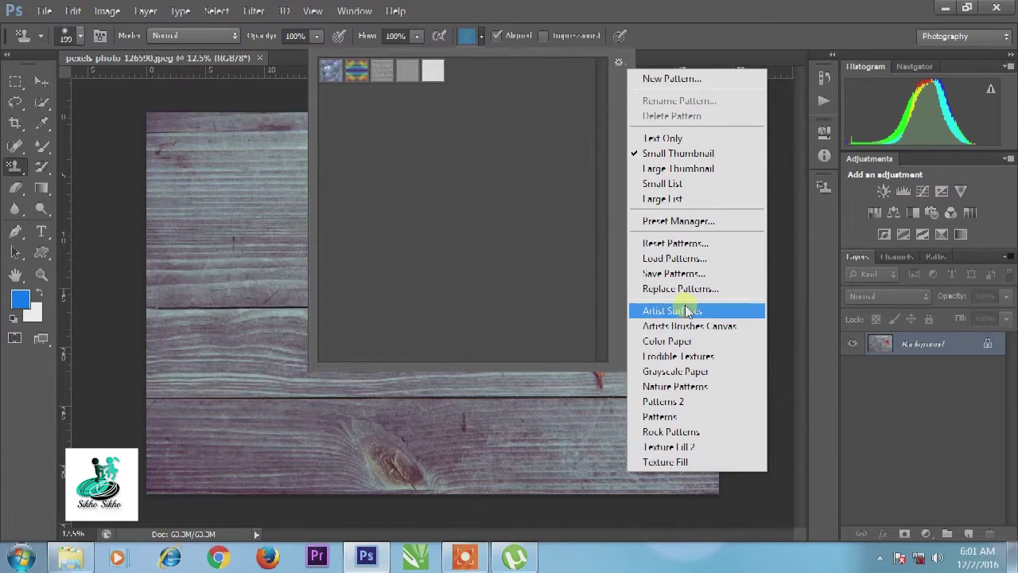
# Cycle the pattern picker view through Large Thumbnail and Text Only, ending on Small Thumbnail
pyautogui.click(676, 169)
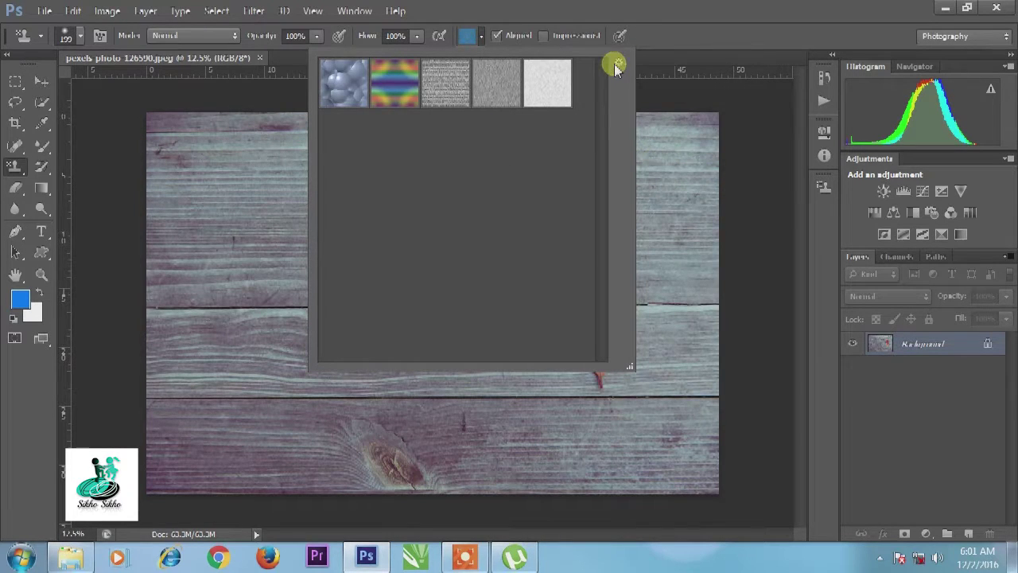
pyautogui.click(618, 64)
pyautogui.click(663, 138)
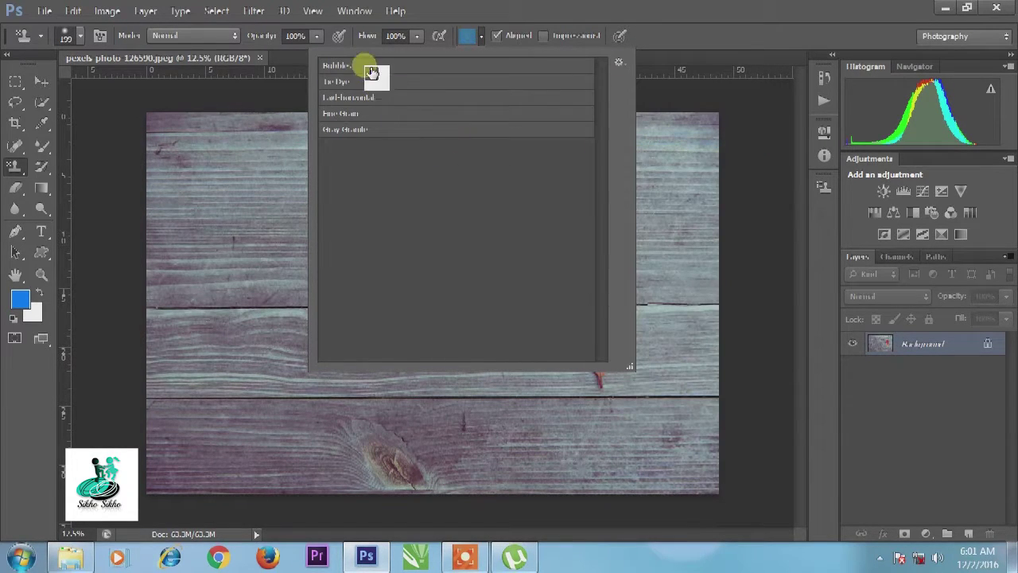
pyautogui.click(619, 64)
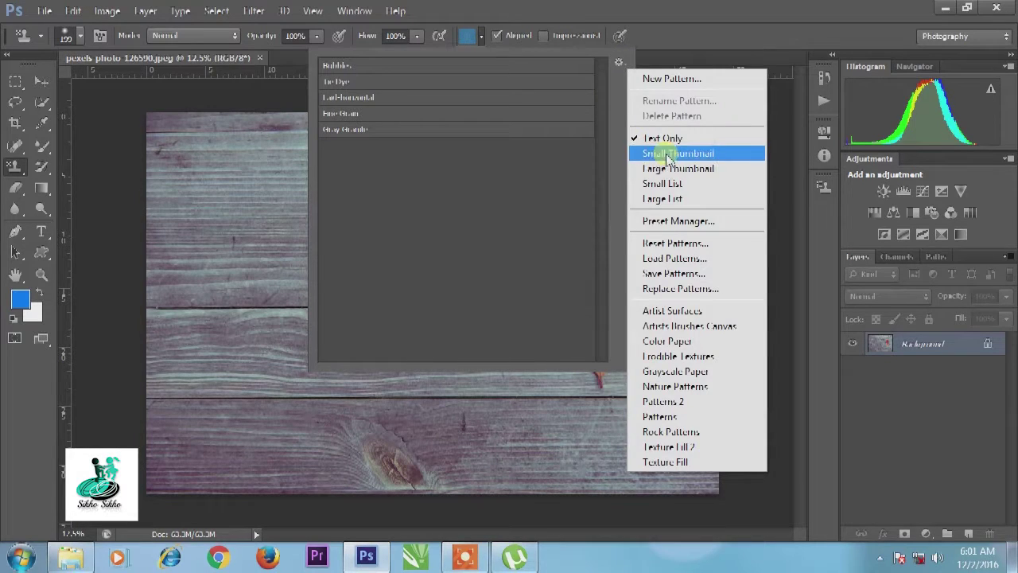
pyautogui.click(669, 154)
pyautogui.click(618, 63)
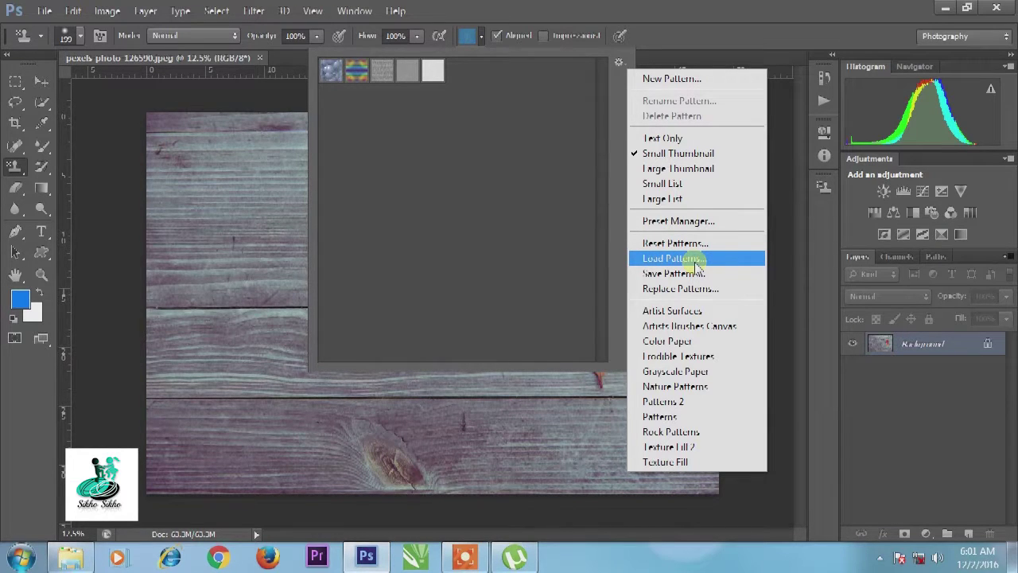
pyautogui.click(697, 265)
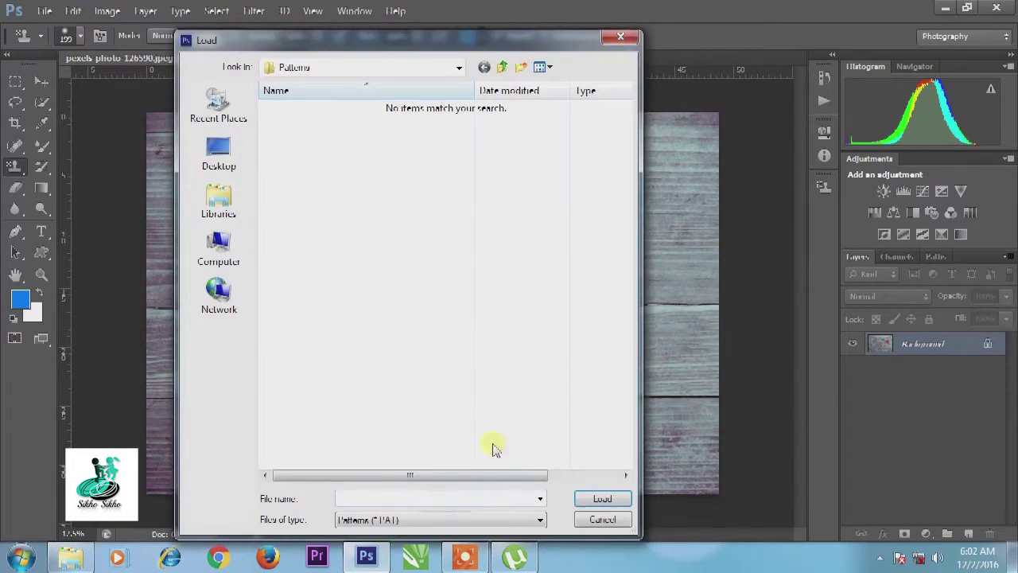
pyautogui.click(602, 520)
pyautogui.click(619, 61)
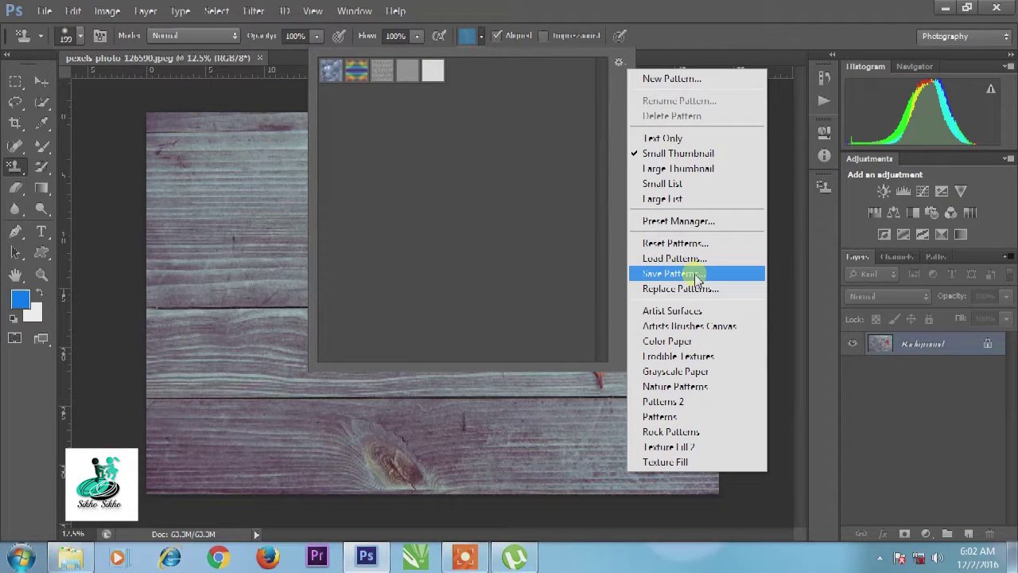
pyautogui.click(697, 274)
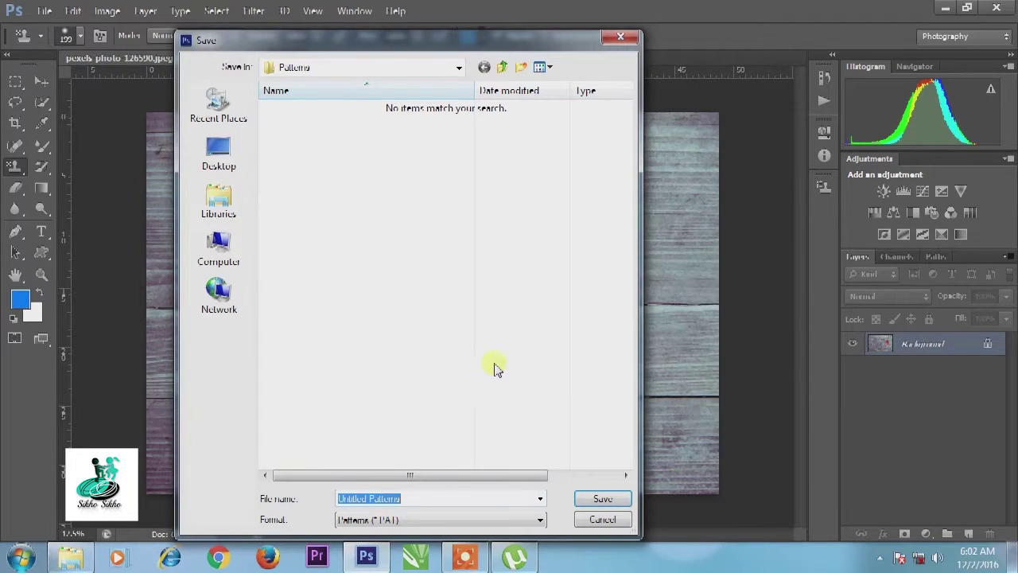
pyautogui.click(602, 519)
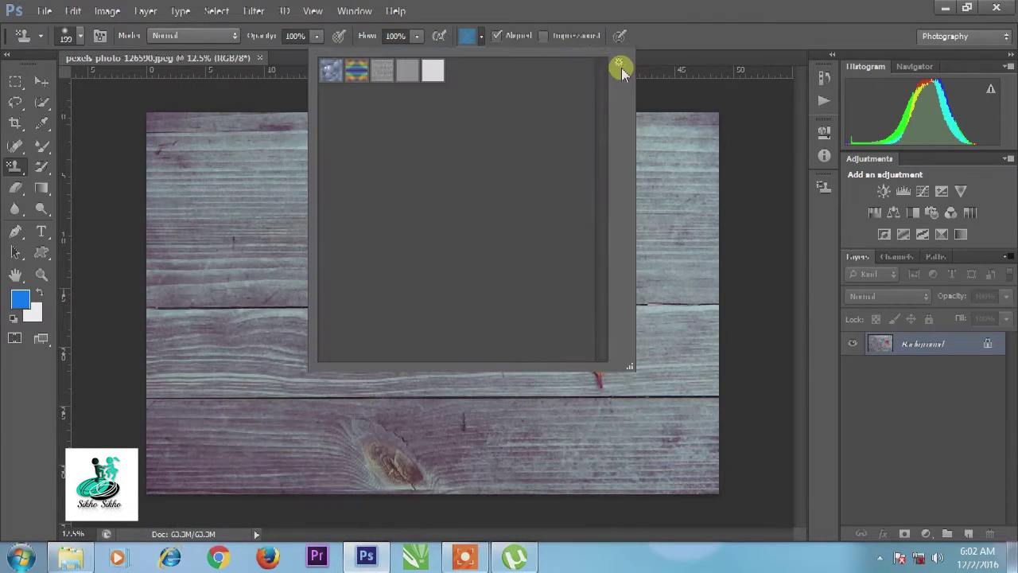
pyautogui.click(619, 62)
pyautogui.click(689, 288)
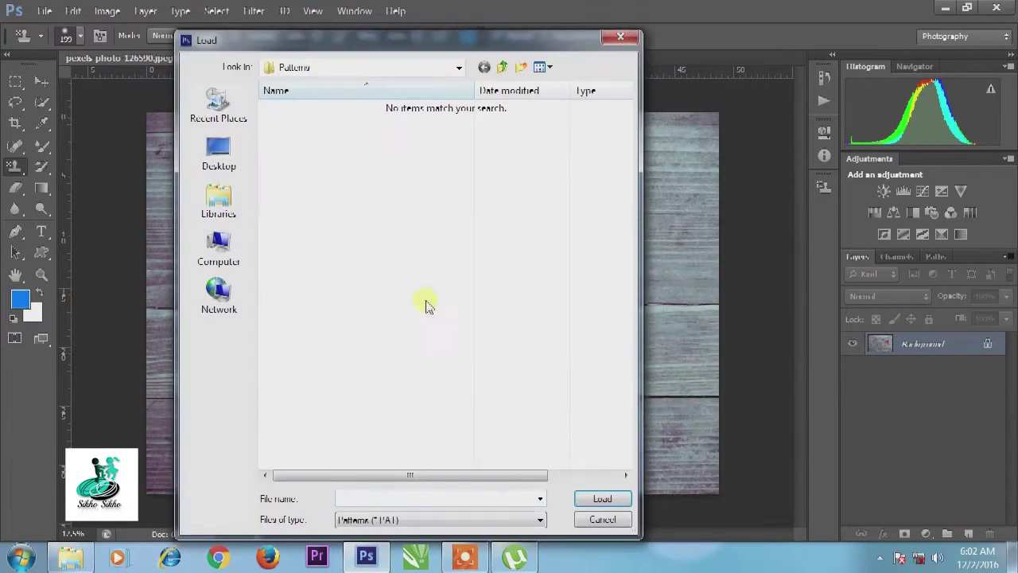
pyautogui.click(602, 519)
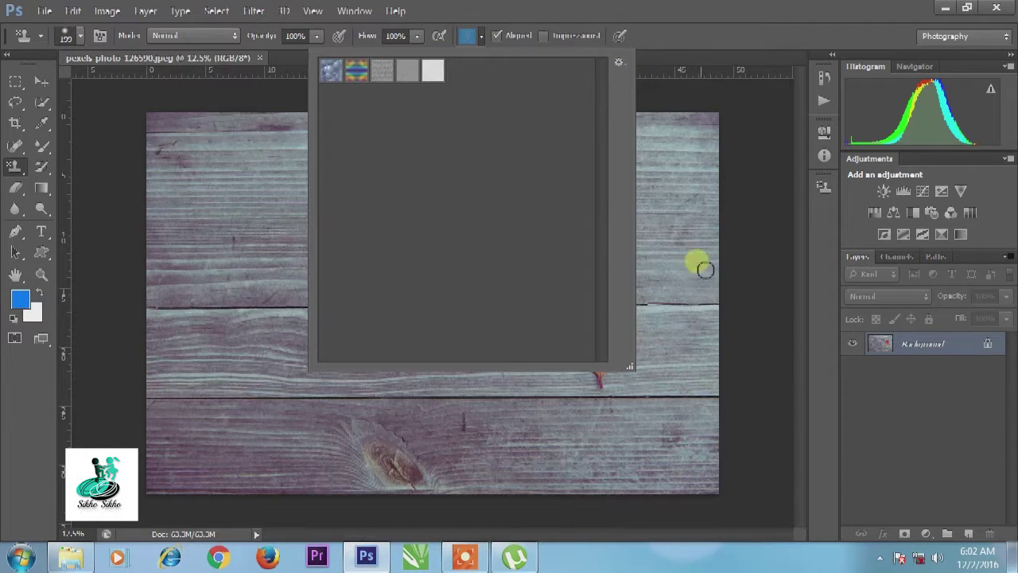
pyautogui.click(627, 62)
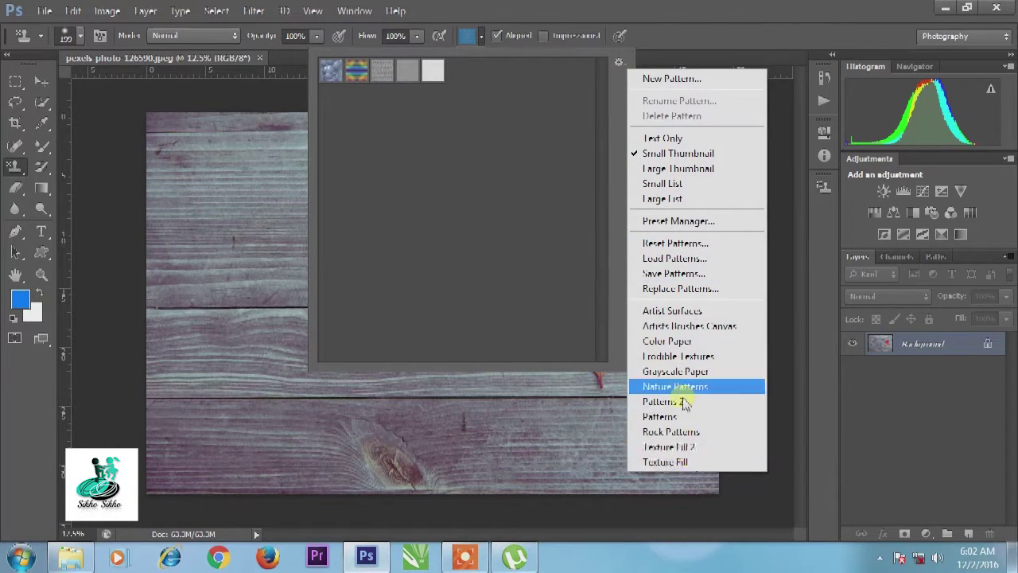
# Replace the pattern library with Artist Surfaces and append Artists Brushes Canvas
pyautogui.click(682, 312)
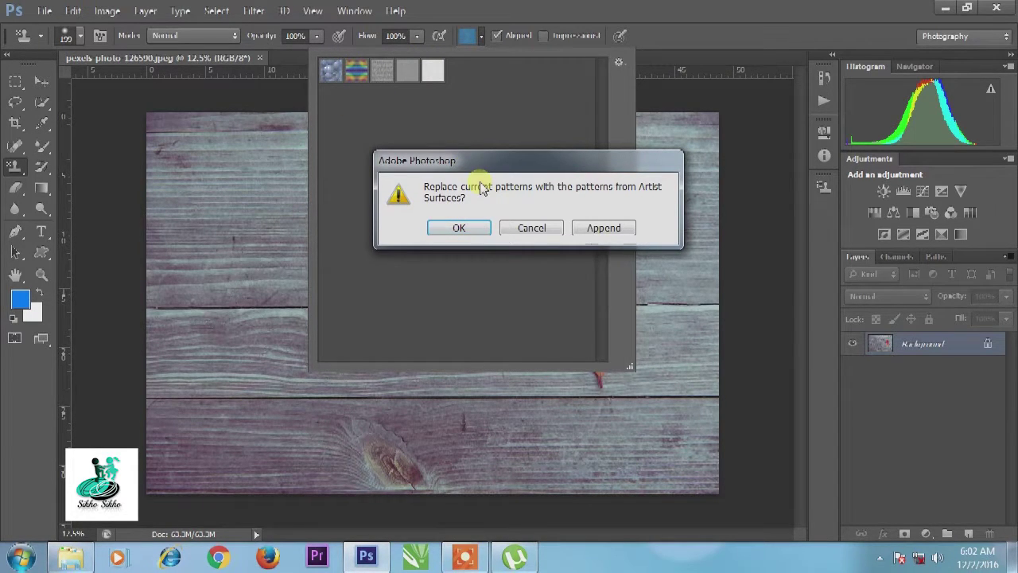
pyautogui.click(458, 232)
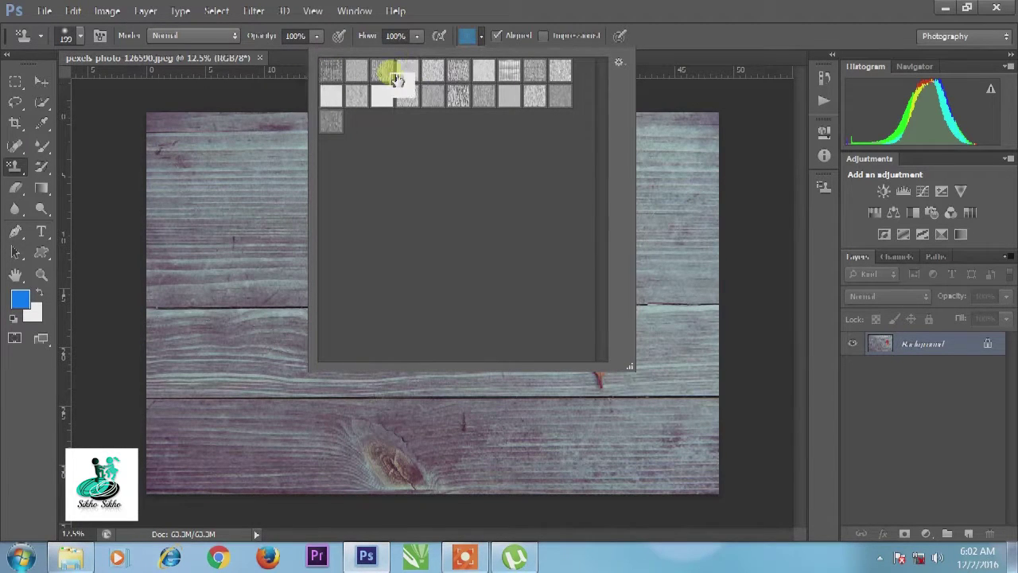
pyautogui.click(619, 61)
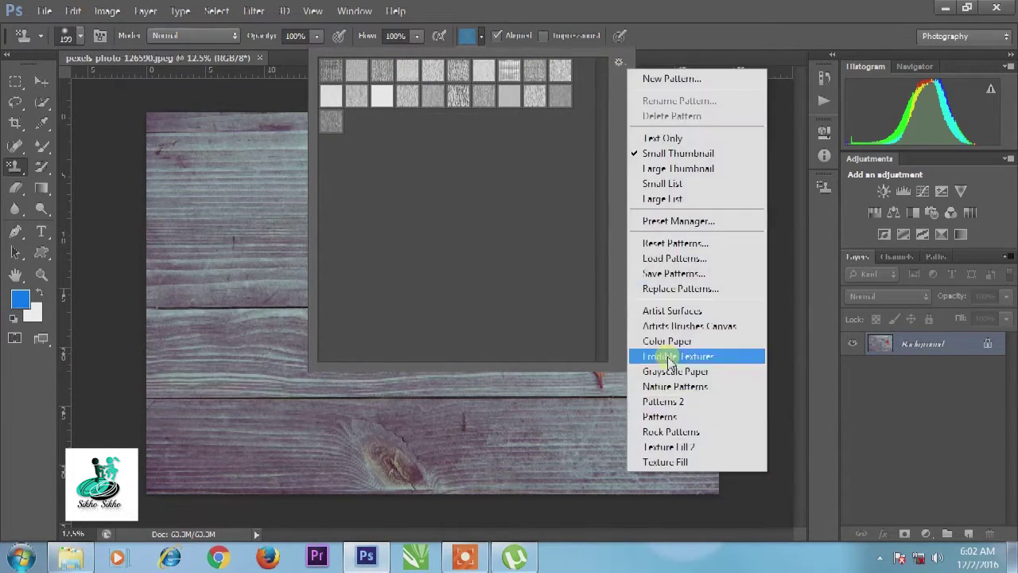
pyautogui.click(699, 357)
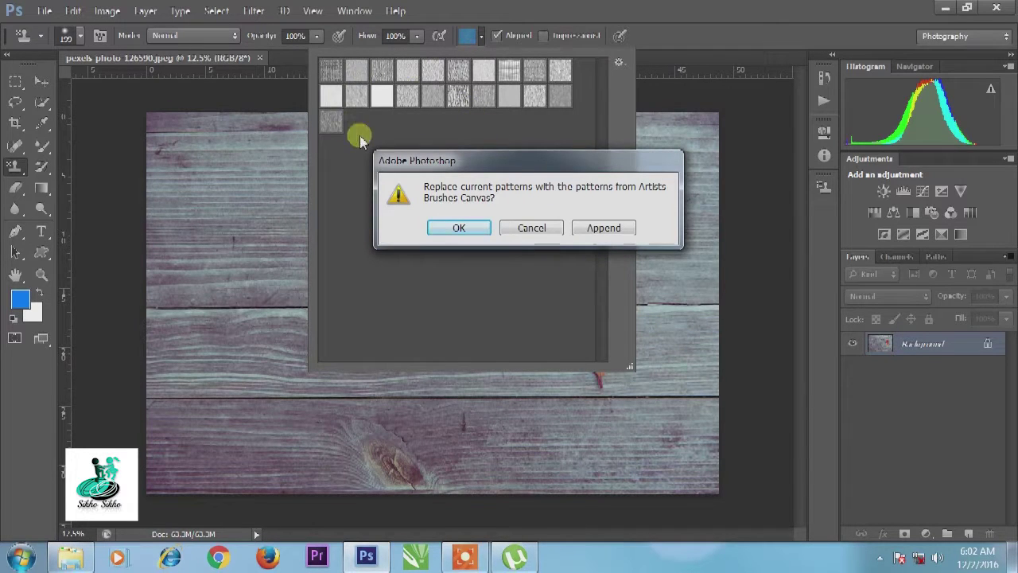
pyautogui.click(591, 229)
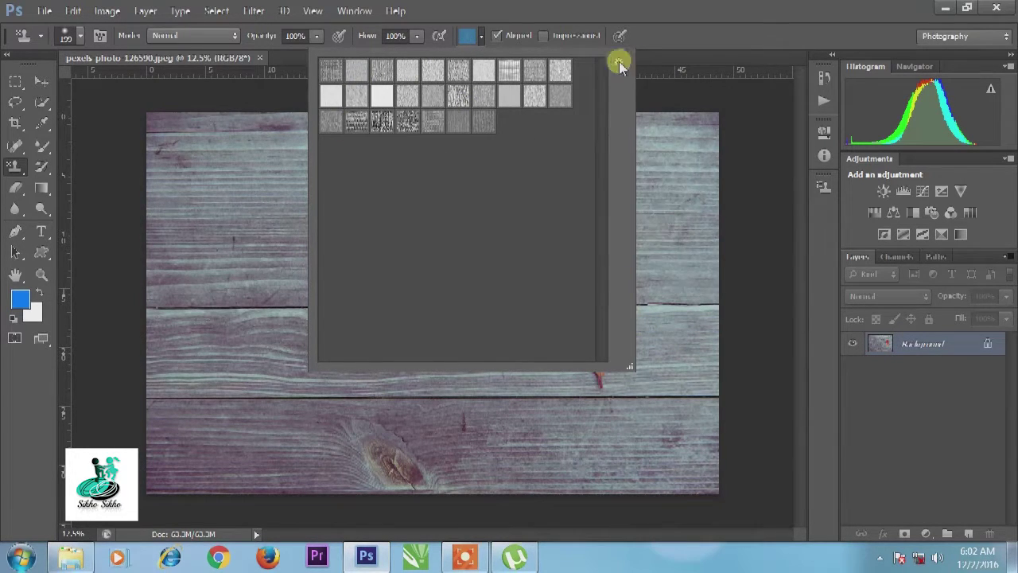
# Append Rock Patterns and Texture Fill, enlarge the picker, and choose a purple pattern
pyautogui.click(619, 61)
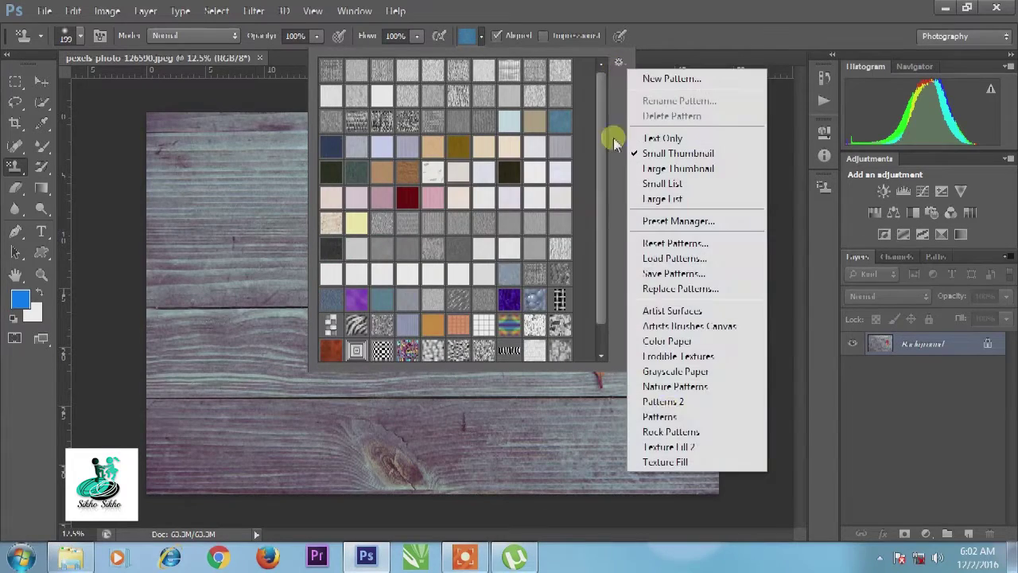
pyautogui.click(672, 432)
pyautogui.click(601, 227)
pyautogui.click(619, 62)
pyautogui.click(674, 463)
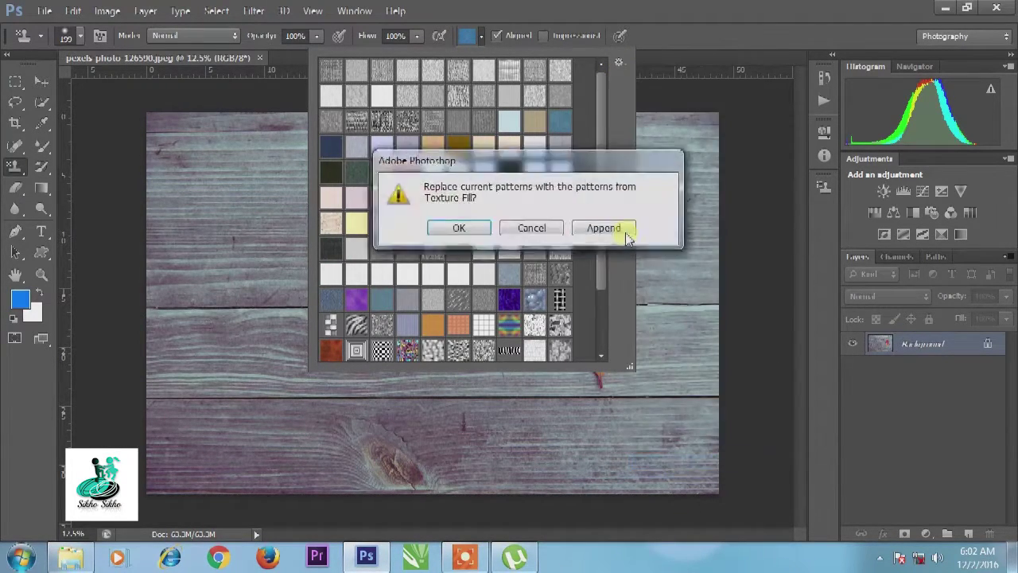
pyautogui.click(601, 228)
pyautogui.moveTo(630, 358)
pyautogui.mouseDown()
pyautogui.moveTo(929, 516)
pyautogui.moveTo(799, 343)
pyautogui.mouseUp()
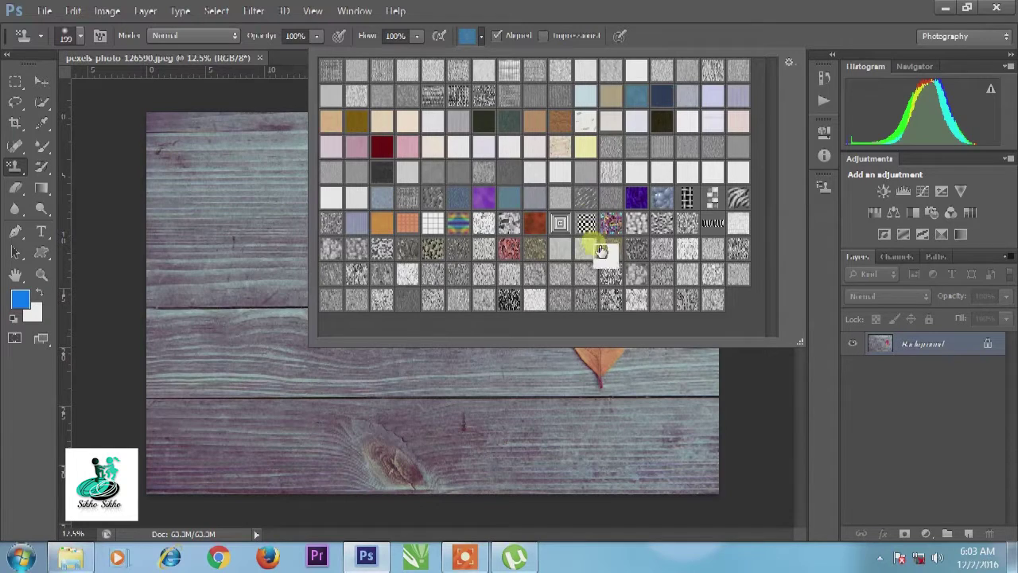
pyautogui.doubleClick(643, 201)
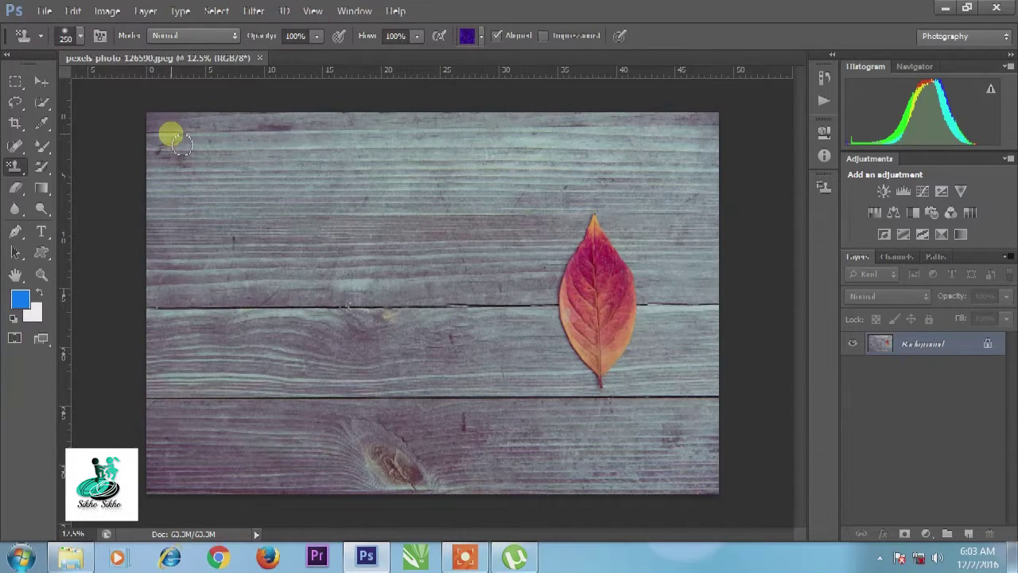
# Stamp the purple pattern across the photo's top area and the top board
pyautogui.moveTo(251, 123)
pyautogui.mouseDown()
pyautogui.moveTo(211, 182)
pyautogui.moveTo(191, 188)
pyautogui.moveTo(315, 182)
pyautogui.moveTo(322, 145)
pyautogui.moveTo(263, 159)
pyautogui.moveTo(155, 209)
pyautogui.moveTo(375, 143)
pyautogui.moveTo(184, 229)
pyautogui.moveTo(246, 132)
pyautogui.moveTo(732, 178)
pyautogui.moveTo(421, 194)
pyautogui.moveTo(265, 254)
pyautogui.moveTo(639, 228)
pyautogui.moveTo(707, 177)
pyautogui.mouseUp()
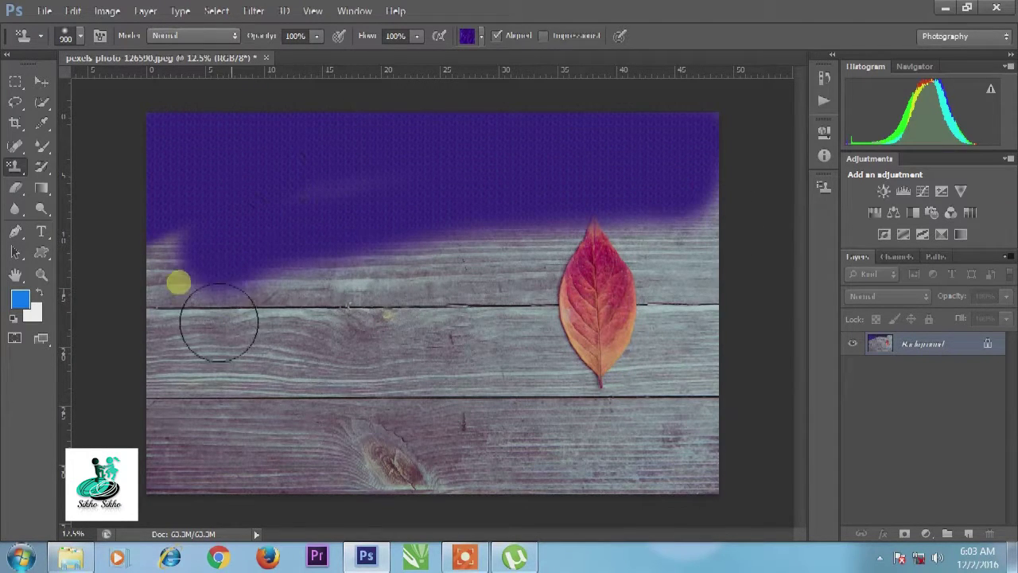
pyautogui.moveTo(216, 323); pyautogui.dragTo(295, 271)
pyautogui.moveTo(605, 314)
pyautogui.mouseDown()
pyautogui.moveTo(750, 318)
pyautogui.moveTo(746, 254)
pyautogui.moveTo(341, 228)
pyautogui.mouseUp()
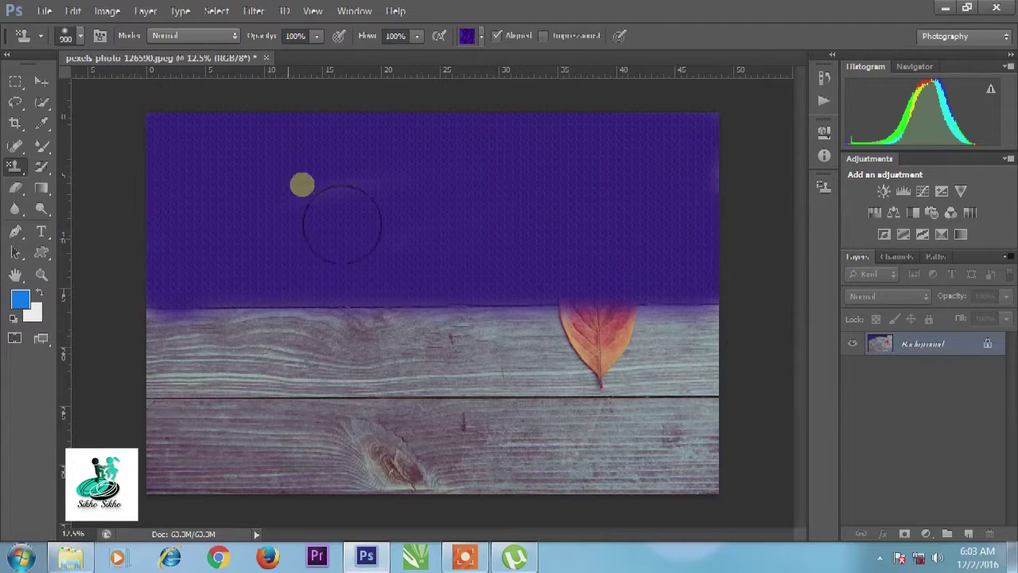
# At 14% then 55% opacity, paint the pattern over the second board and the leaf
pyautogui.click(317, 36)
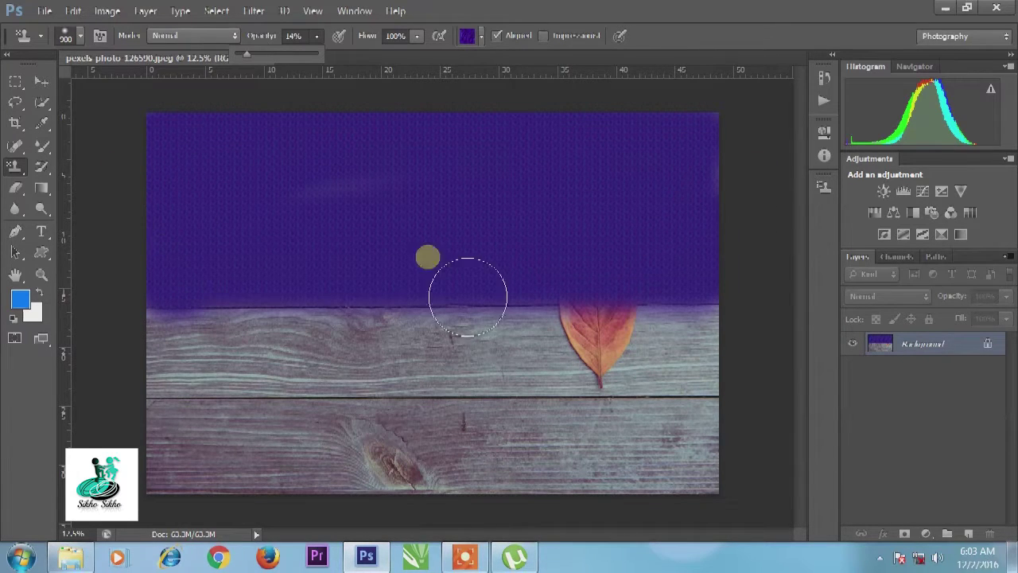
pyautogui.moveTo(170, 393)
pyautogui.mouseDown()
pyautogui.moveTo(755, 380)
pyautogui.moveTo(200, 386)
pyautogui.moveTo(758, 395)
pyautogui.mouseUp()
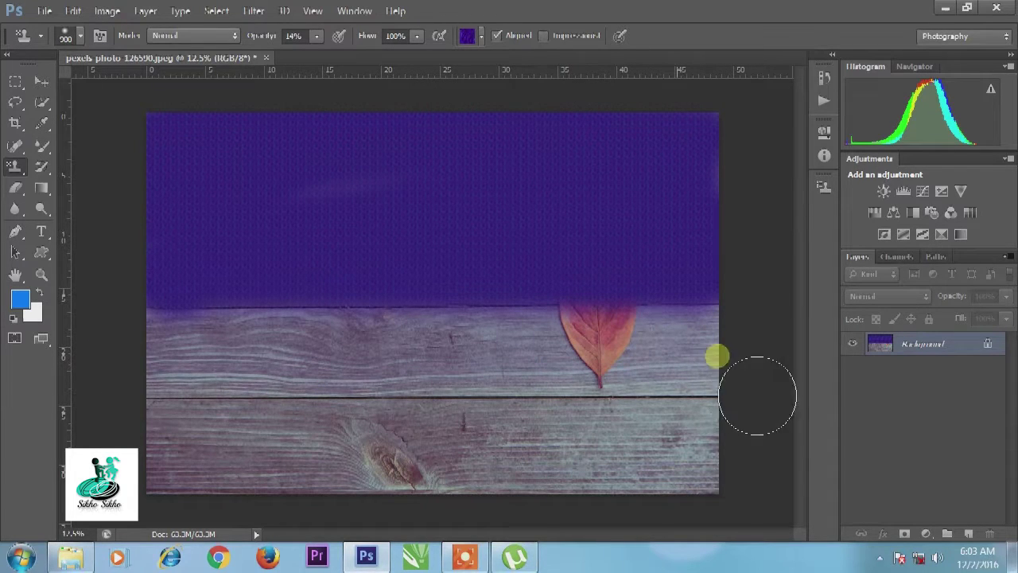
pyautogui.click(317, 37)
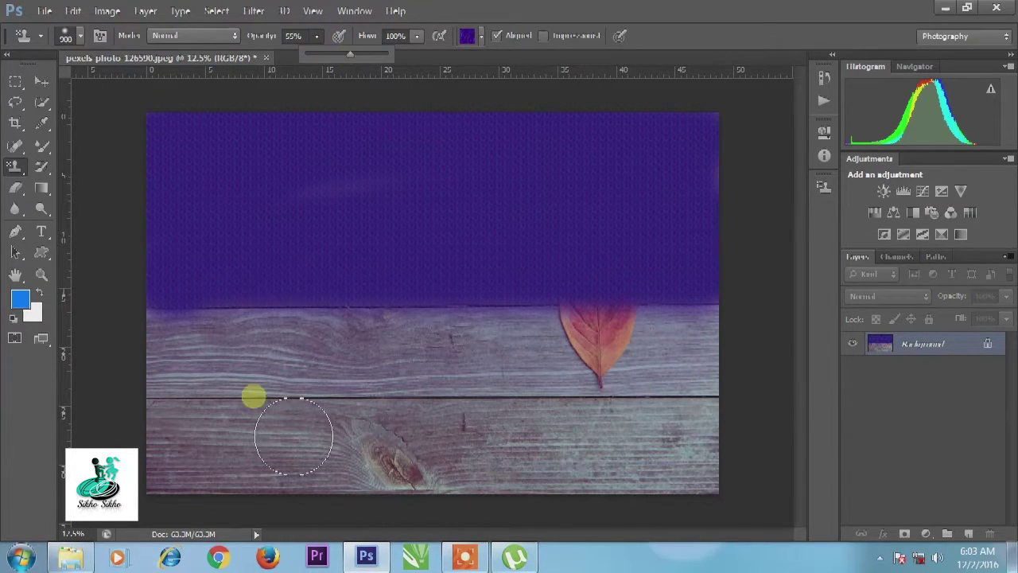
pyautogui.moveTo(150, 339); pyautogui.dragTo(425, 334)
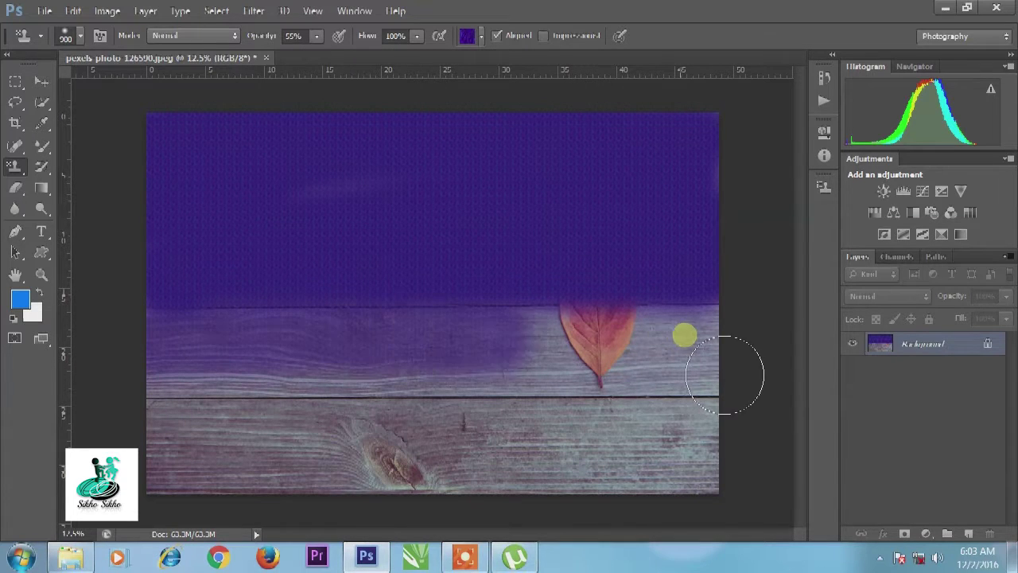
pyautogui.moveTo(638, 335); pyautogui.dragTo(695, 334)
pyautogui.moveTo(240, 388); pyautogui.dragTo(136, 386)
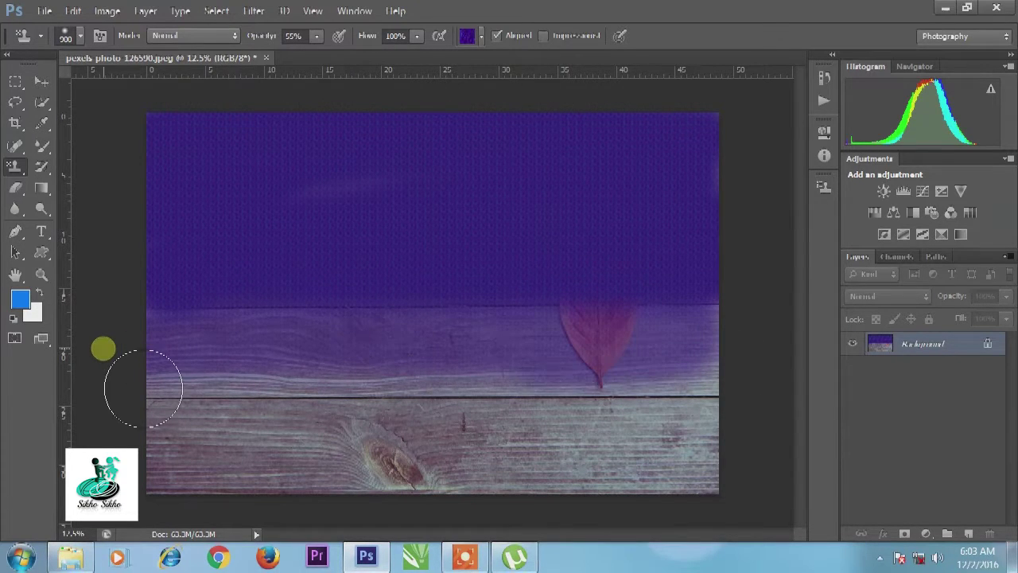
pyautogui.moveTo(479, 387)
pyautogui.mouseDown()
pyautogui.moveTo(748, 385)
pyautogui.moveTo(192, 394)
pyautogui.moveTo(609, 371)
pyautogui.moveTo(756, 387)
pyautogui.moveTo(158, 390)
pyautogui.mouseUp()
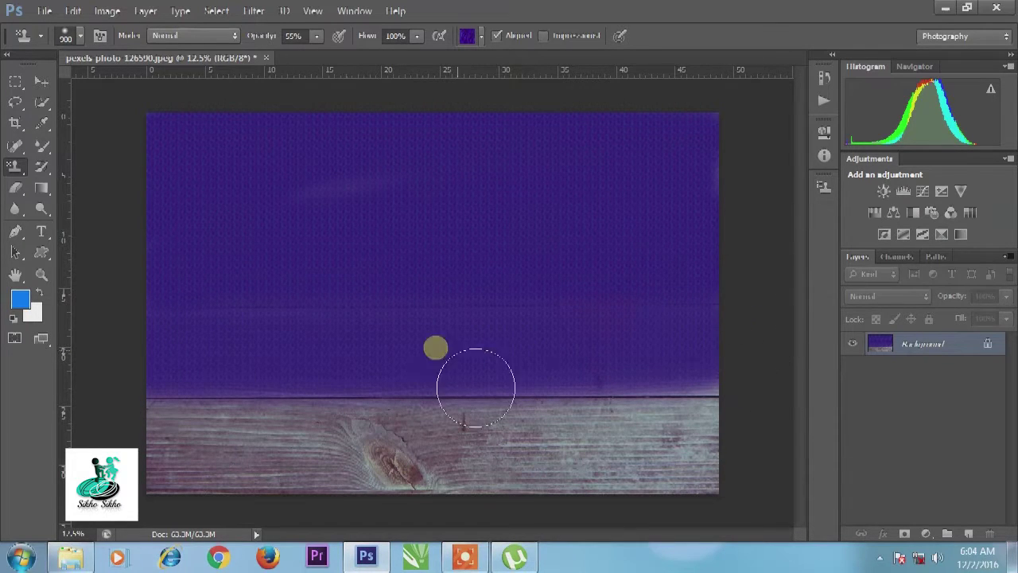
# Paint a low-flow purple pattern along the bottom wood strip
pyautogui.click(315, 40)
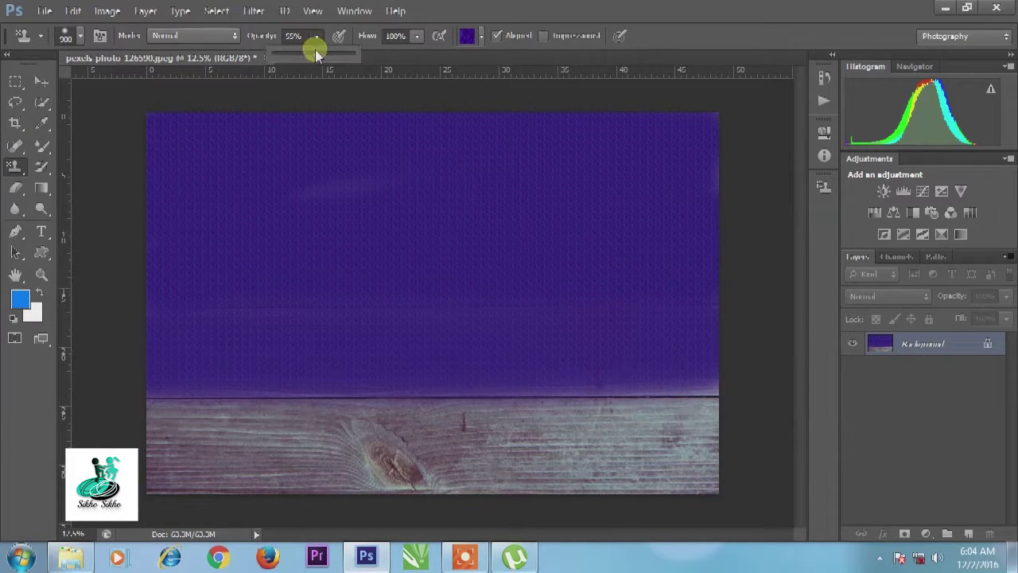
pyautogui.click(419, 37)
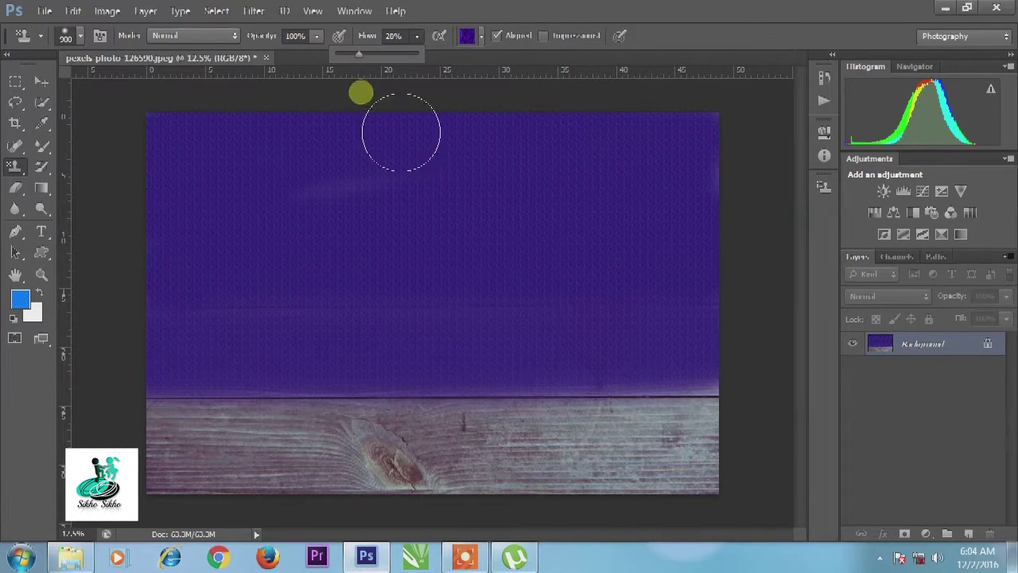
pyautogui.moveTo(756, 477)
pyautogui.mouseDown()
pyautogui.moveTo(432, 482)
pyautogui.moveTo(205, 470)
pyautogui.moveTo(409, 466)
pyautogui.moveTo(735, 477)
pyautogui.moveTo(123, 477)
pyautogui.mouseUp()
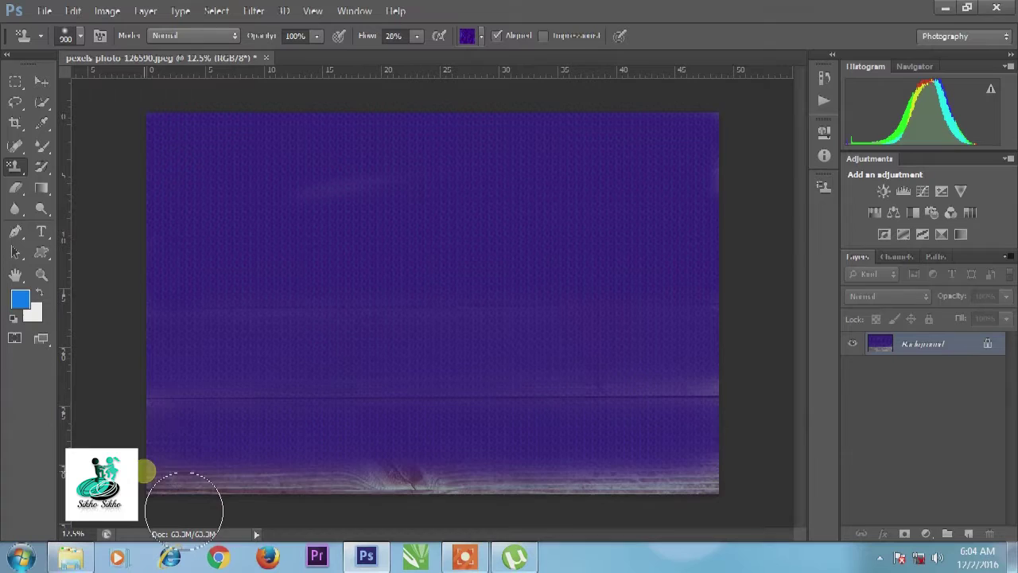
pyautogui.moveTo(185, 510); pyautogui.dragTo(746, 504)
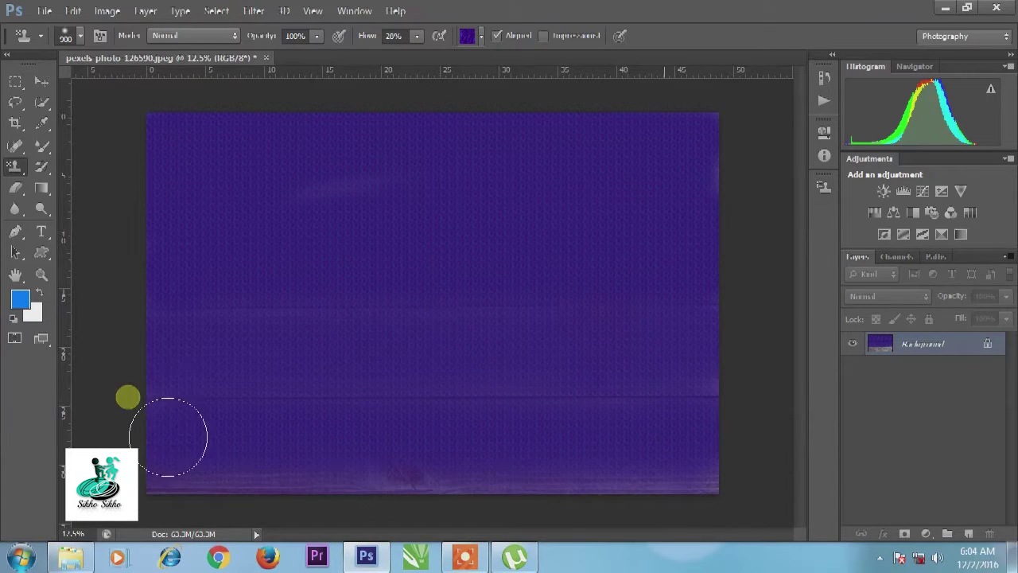
pyautogui.moveTo(311, 517); pyautogui.dragTo(731, 508)
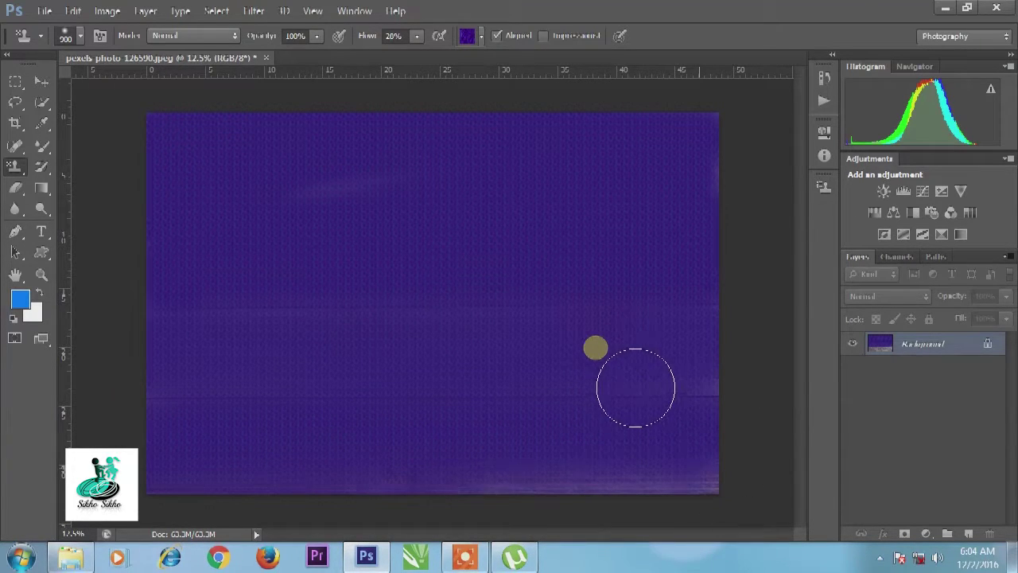
# Raise the flow to 100% and undo the purple pattern fill
pyautogui.click(317, 36)
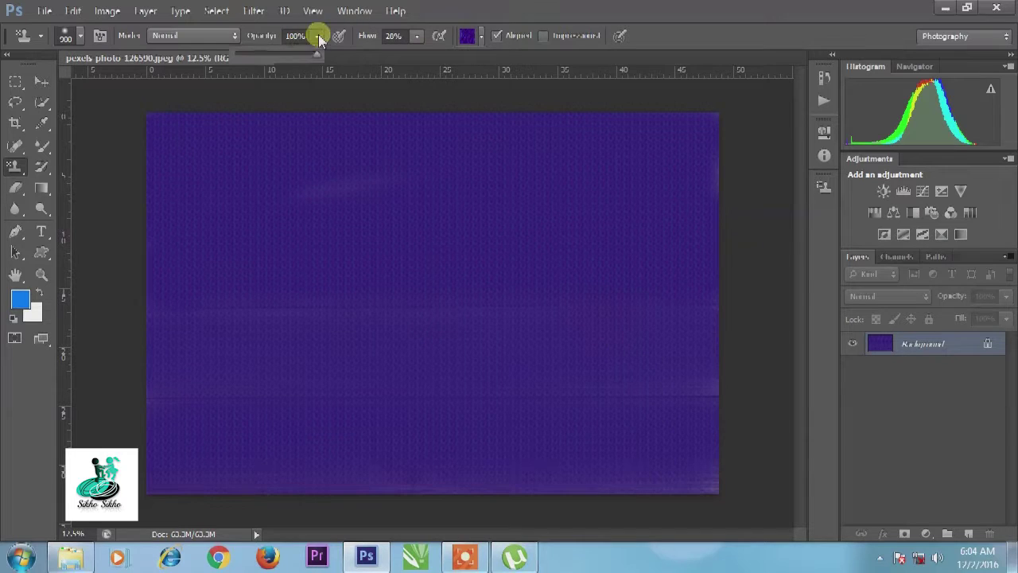
pyautogui.click(418, 37)
pyautogui.moveTo(427, 56); pyautogui.dragTo(456, 72)
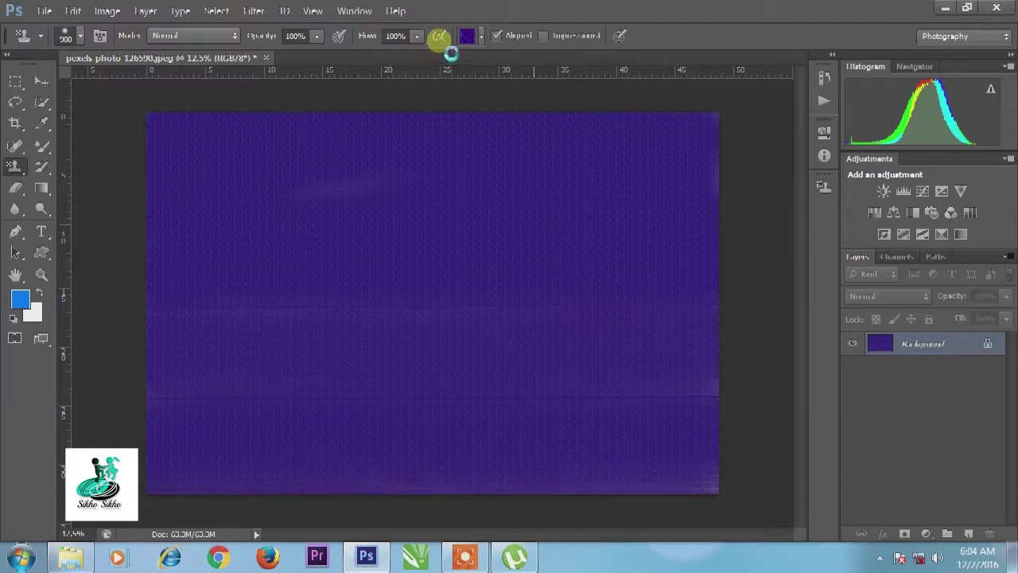
pyautogui.hotkey('ctrl', 'z')
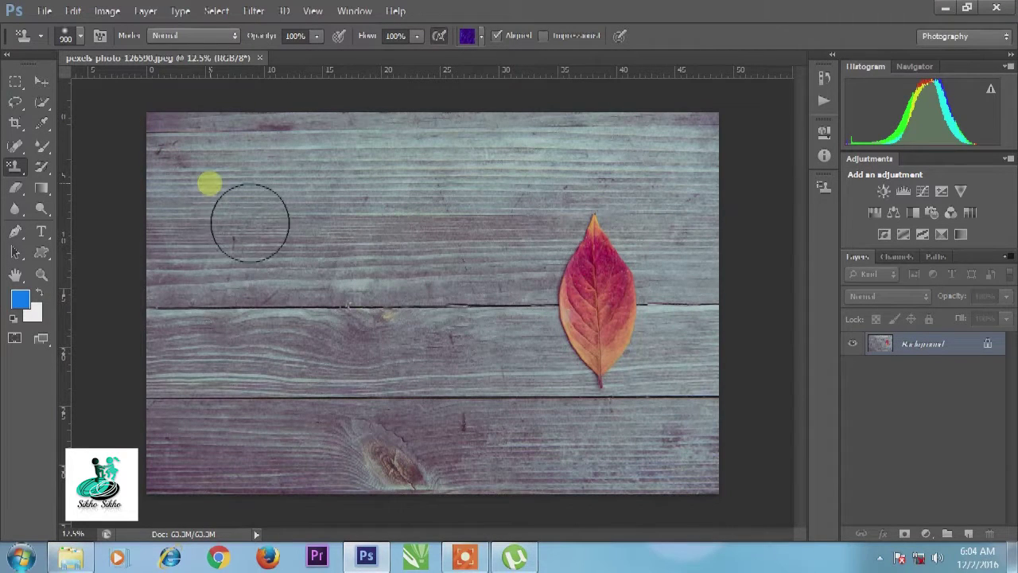
# Stamp test pattern dabs, toggling Aligned and shrinking the brush with [
pyautogui.click(220, 184)
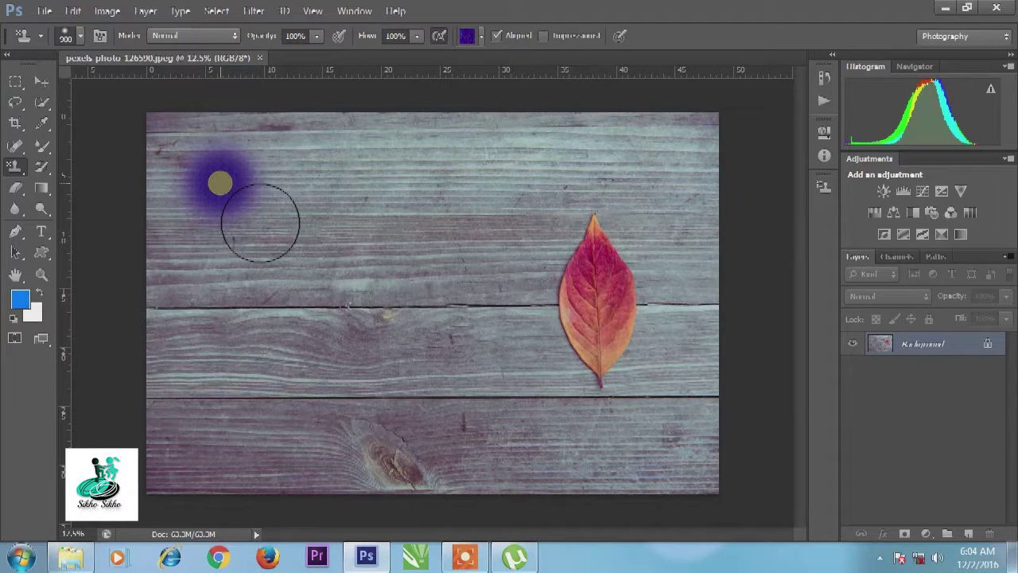
pyautogui.click(493, 36)
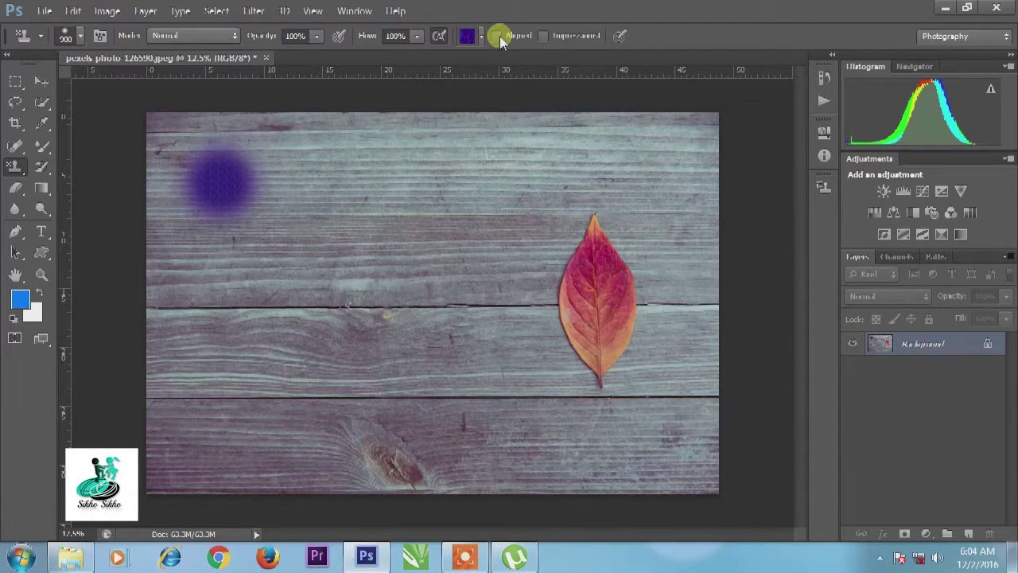
pyautogui.click(336, 188)
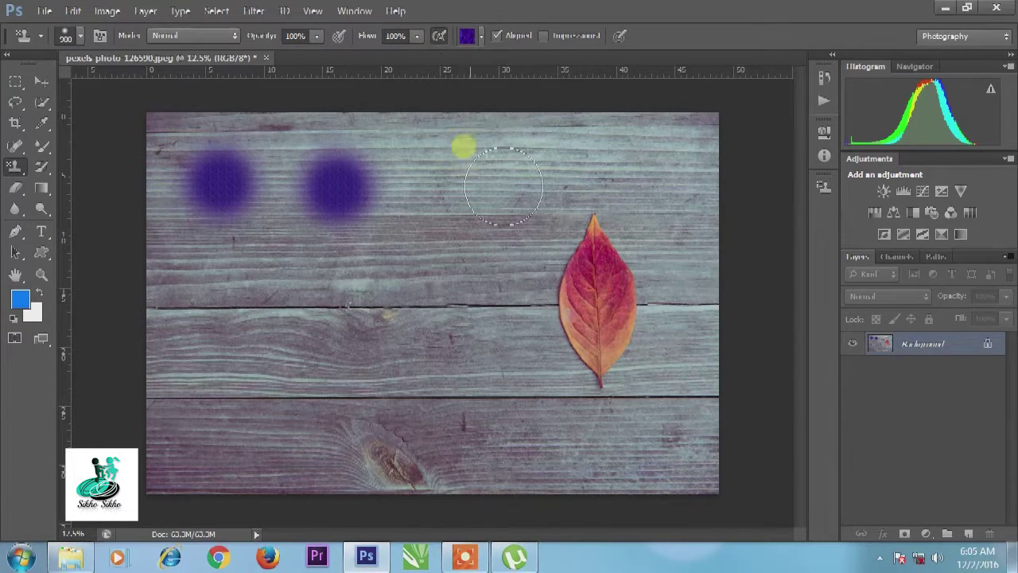
pyautogui.press('[')
pyautogui.press('[')
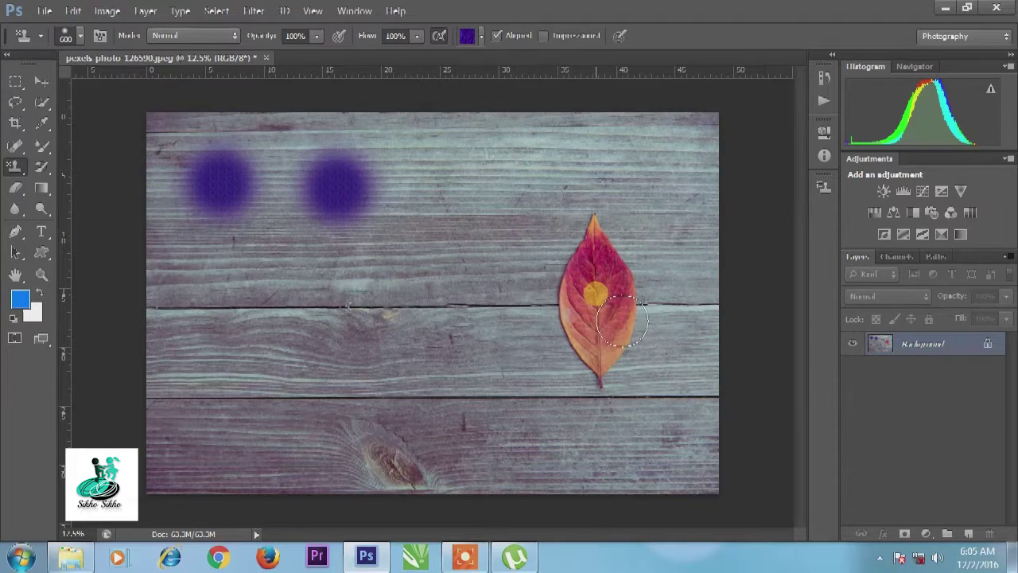
pyautogui.click(619, 316)
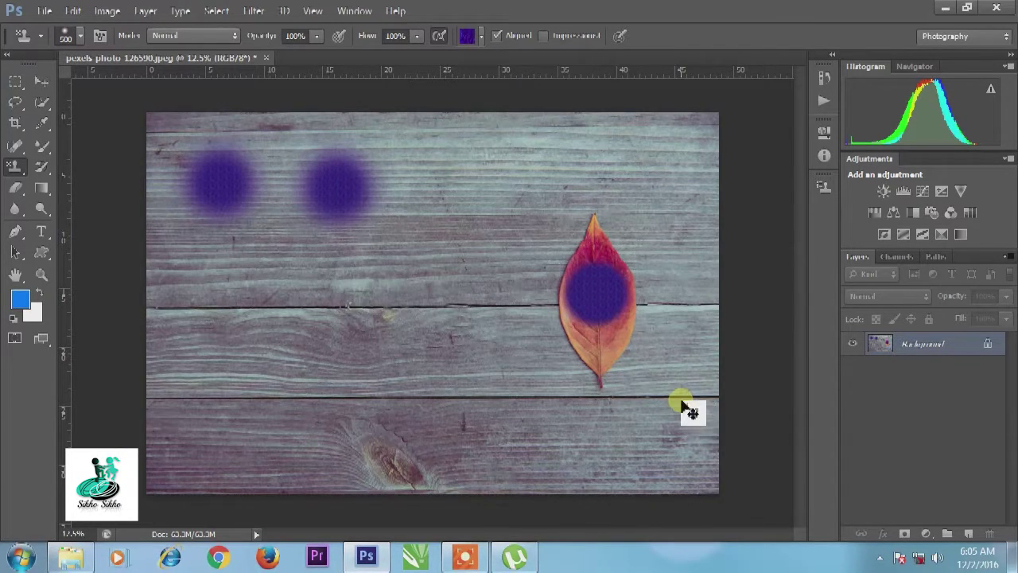
pyautogui.hotkey('ctrl', '+')
pyautogui.hotkey('ctrl', '-')
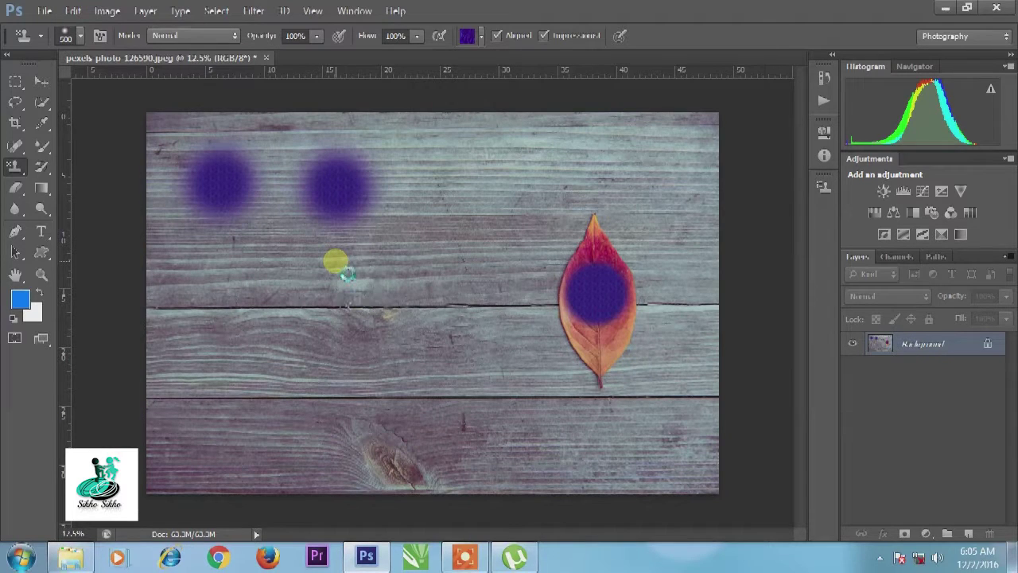
# Revert with F12, try a looping pattern stroke across the boards, then revert again
pyautogui.press('F12')
pyautogui.moveTo(310, 248)
pyautogui.mouseDown()
pyautogui.moveTo(450, 230)
pyautogui.moveTo(487, 260)
pyautogui.moveTo(438, 302)
pyautogui.moveTo(291, 300)
pyautogui.moveTo(420, 318)
pyautogui.moveTo(495, 228)
pyautogui.mouseUp()
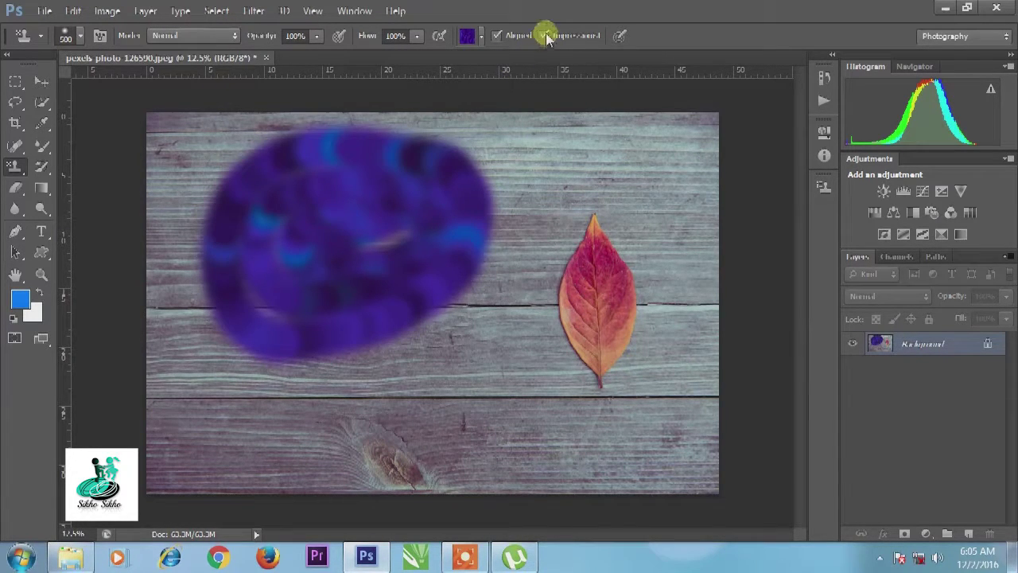
pyautogui.press('F12')
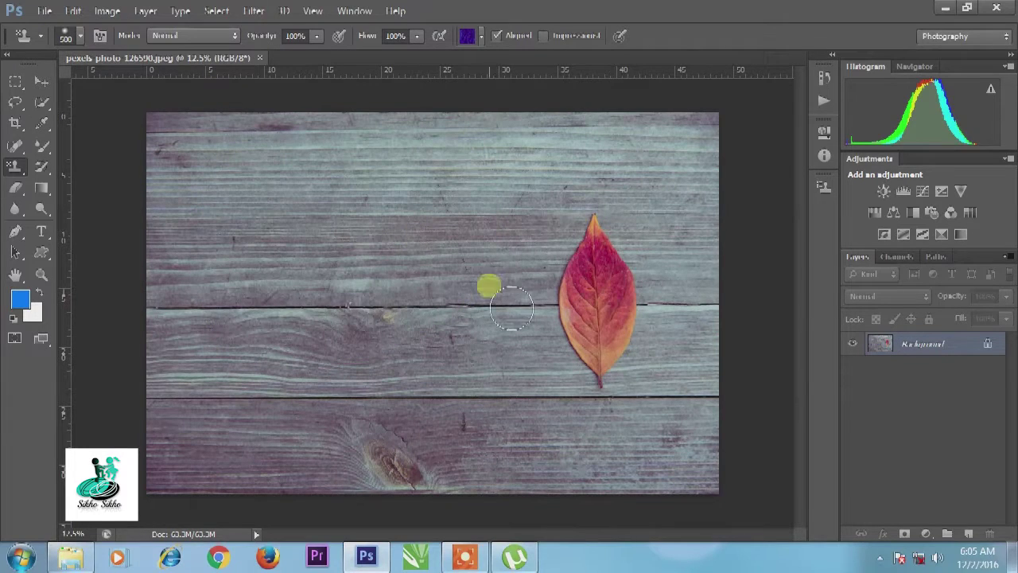
# Paint the pattern on a new Layer 1, then Overlay-paint the background's bottom board
pyautogui.click(969, 534)
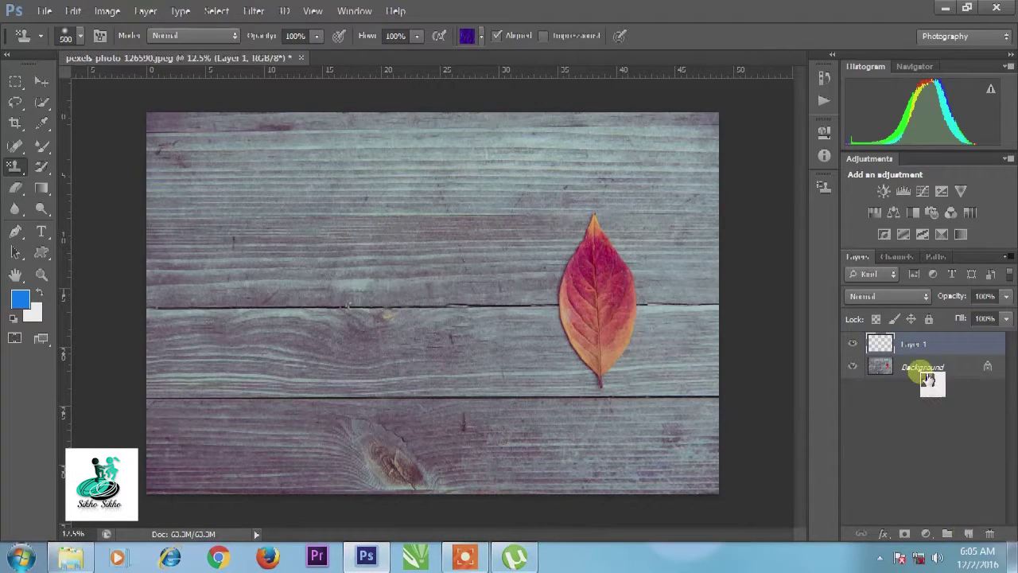
pyautogui.moveTo(279, 213)
pyautogui.mouseDown()
pyautogui.moveTo(220, 209)
pyautogui.moveTo(453, 164)
pyautogui.moveTo(196, 151)
pyautogui.moveTo(389, 182)
pyautogui.moveTo(711, 199)
pyautogui.moveTo(728, 159)
pyautogui.moveTo(480, 265)
pyautogui.moveTo(189, 175)
pyautogui.moveTo(736, 310)
pyautogui.moveTo(205, 303)
pyautogui.moveTo(326, 374)
pyautogui.mouseUp()
pyautogui.moveTo(943, 369); pyautogui.dragTo(941, 377)
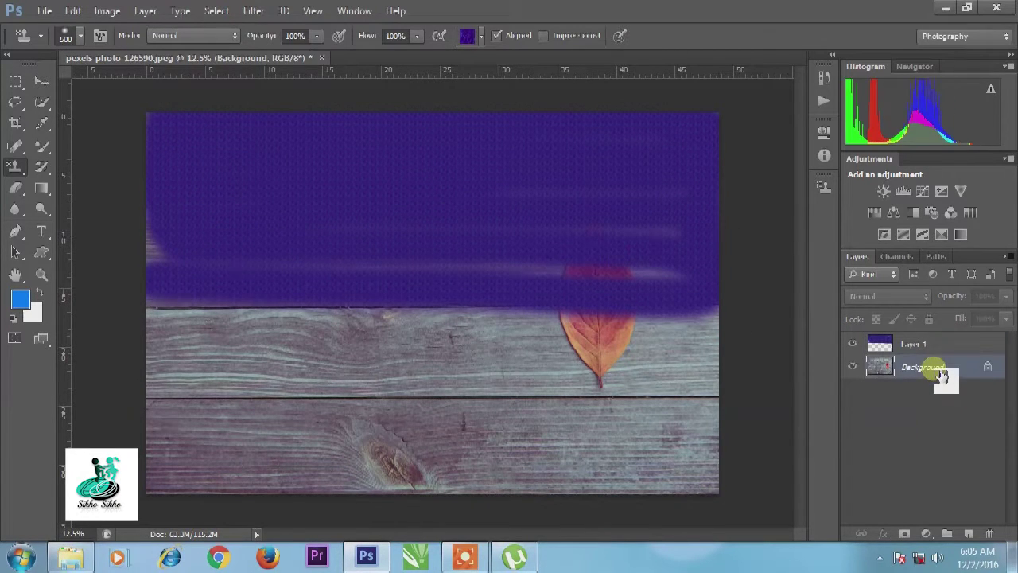
pyautogui.click(221, 38)
pyautogui.click(184, 254)
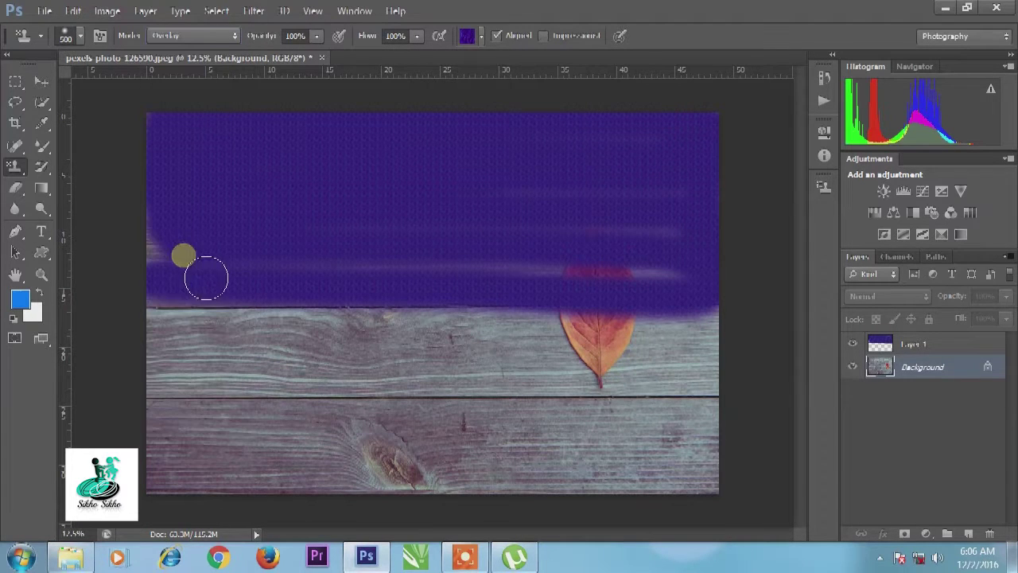
pyautogui.moveTo(155, 422)
pyautogui.mouseDown()
pyautogui.moveTo(738, 432)
pyautogui.moveTo(682, 482)
pyautogui.moveTo(200, 477)
pyautogui.moveTo(236, 498)
pyautogui.moveTo(325, 466)
pyautogui.moveTo(224, 464)
pyautogui.mouseUp()
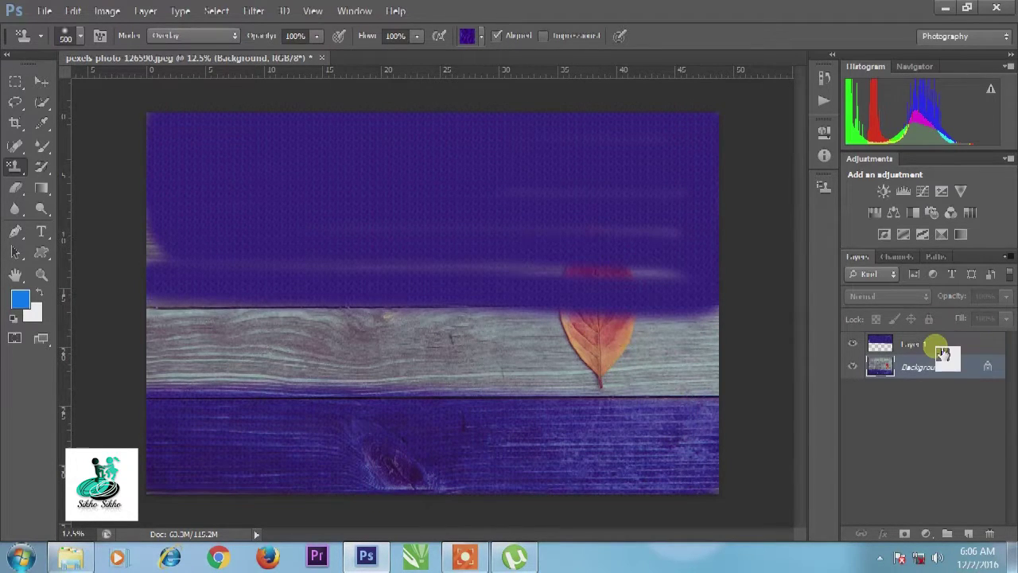
pyautogui.moveTo(942, 352); pyautogui.dragTo(916, 353)
# Try Overlay, Color and Hue blend modes on Layer 1
pyautogui.click(896, 295)
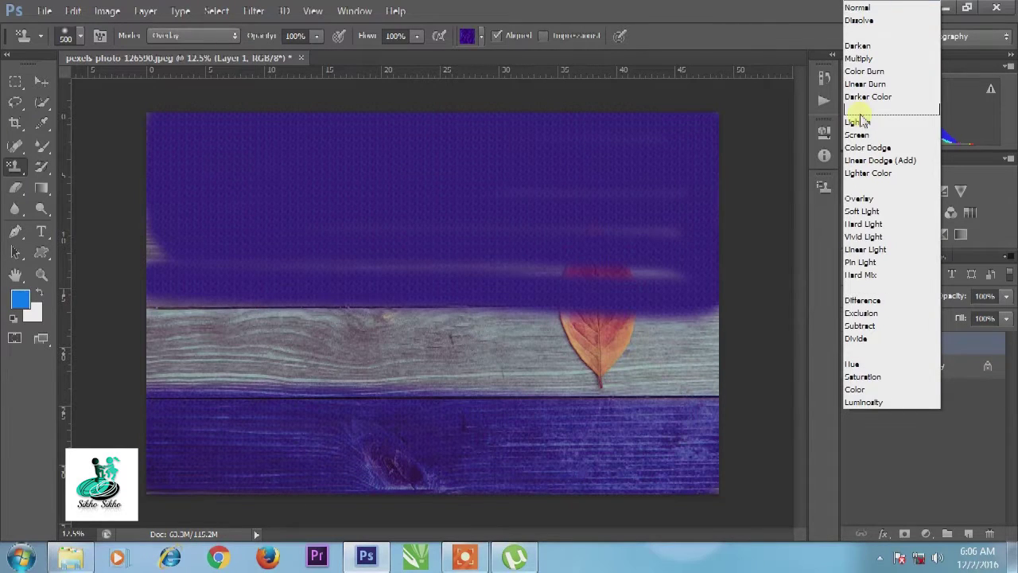
pyautogui.click(874, 198)
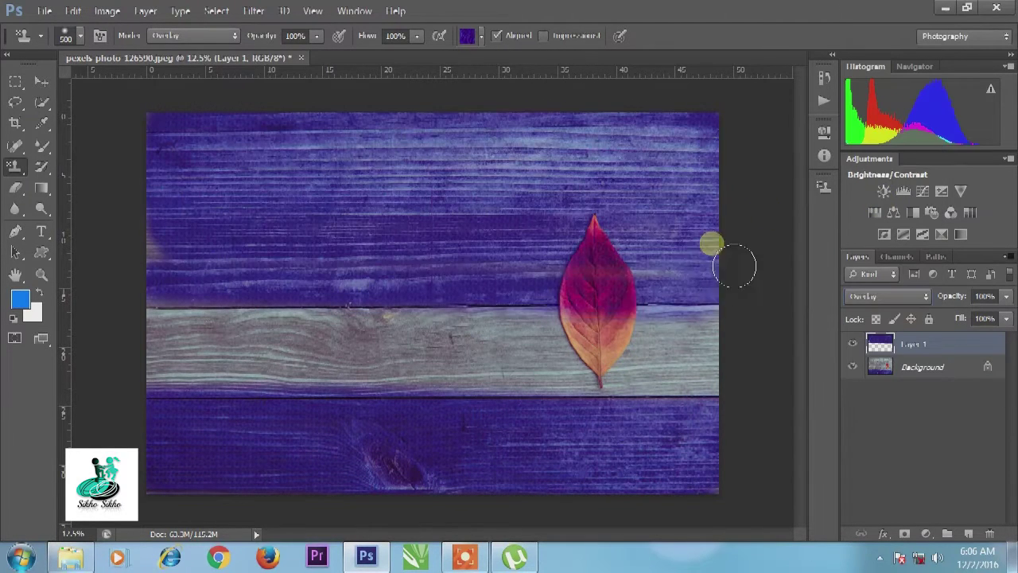
pyautogui.click(895, 300)
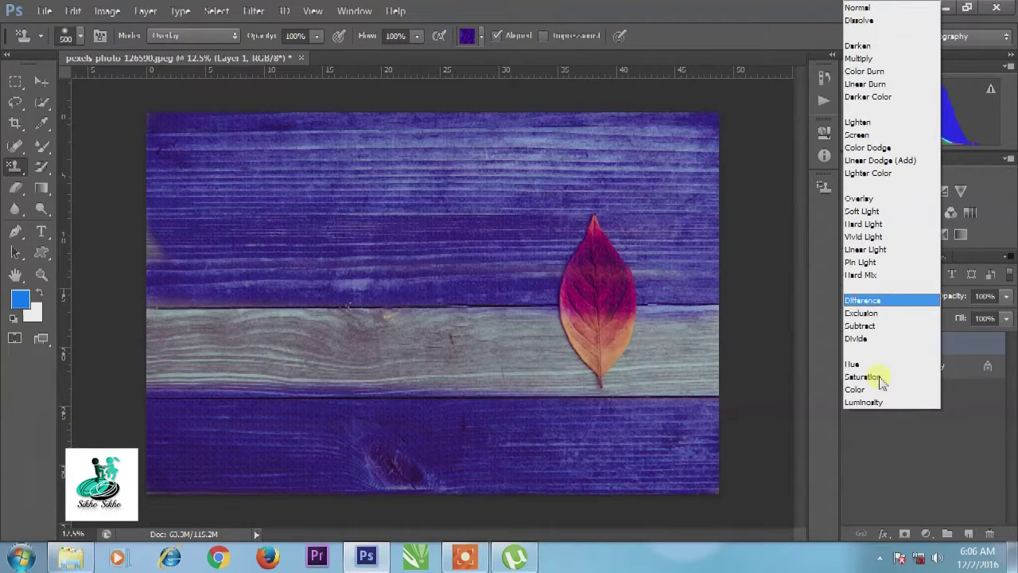
pyautogui.click(858, 389)
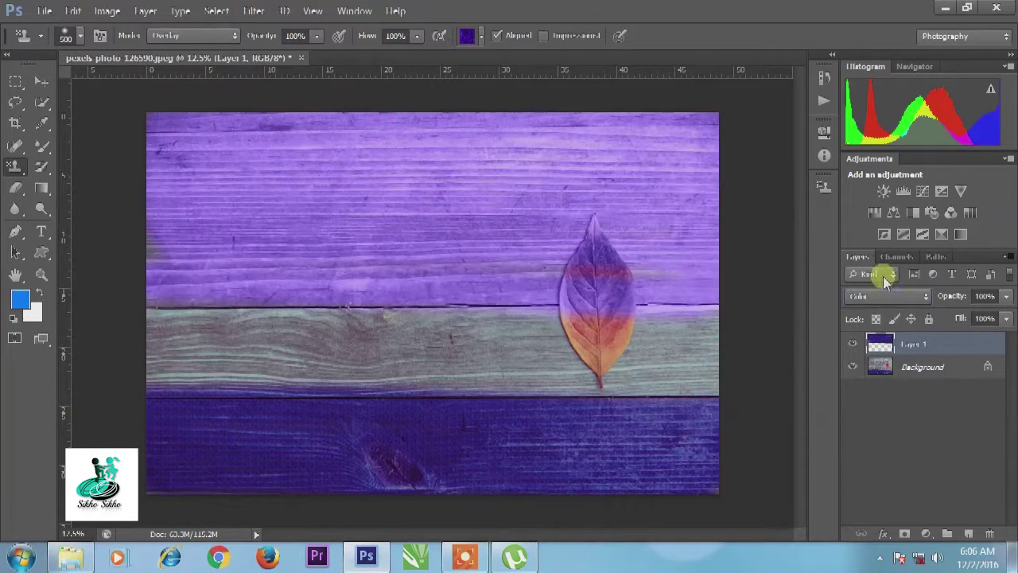
pyautogui.press('Up')
pyautogui.press('Up')
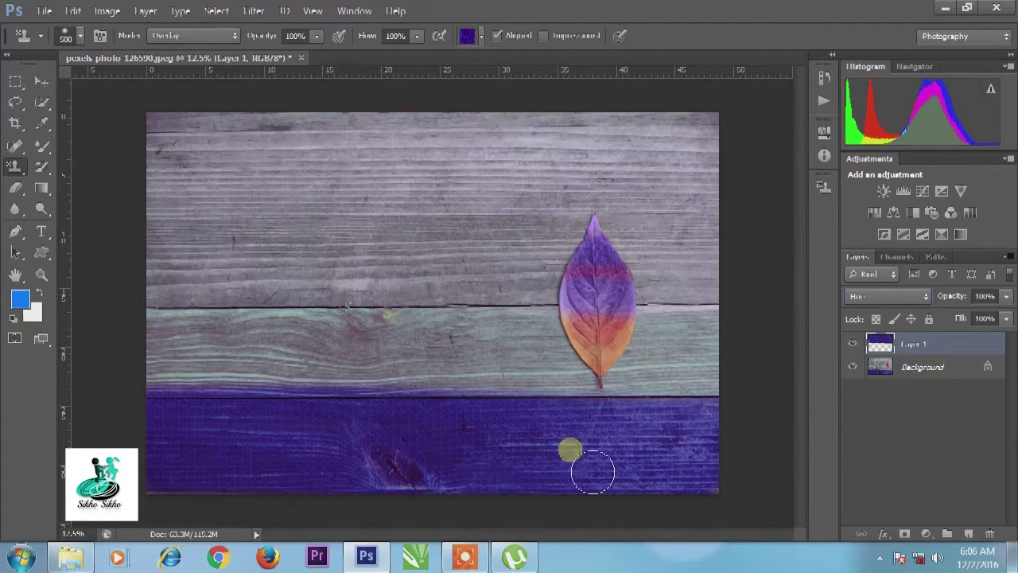
# Convert the Background into an editable Layer 0 and return Layer 1 to Normal blending
pyautogui.click(853, 343)
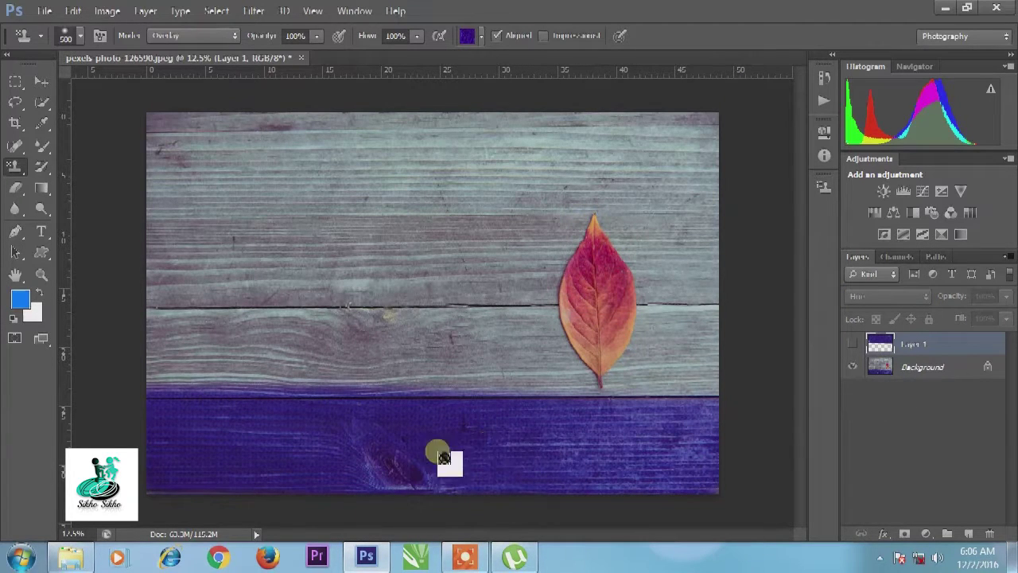
pyautogui.click(921, 374)
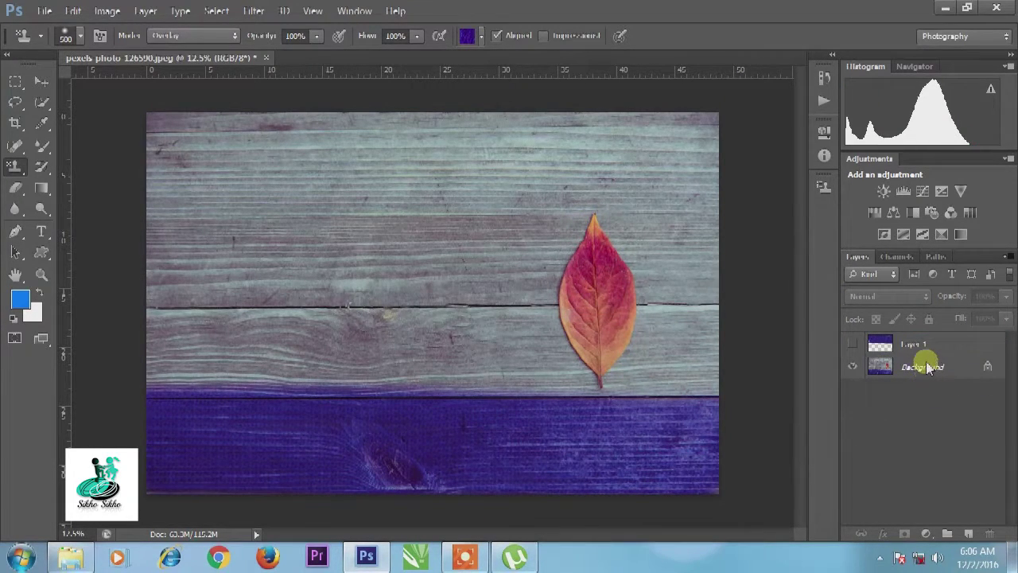
pyautogui.click(932, 368)
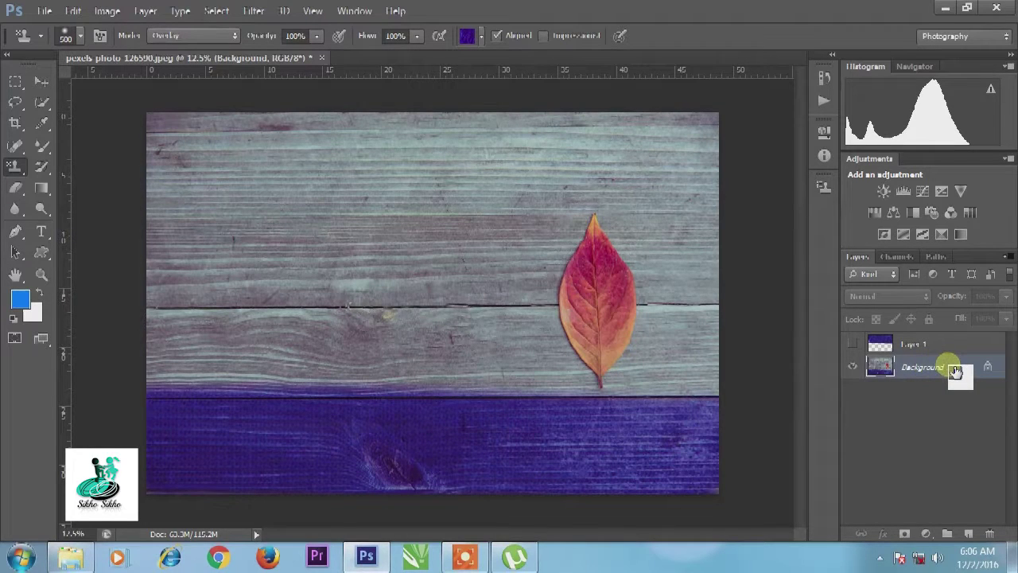
pyautogui.doubleClick(956, 372)
pyautogui.click(647, 181)
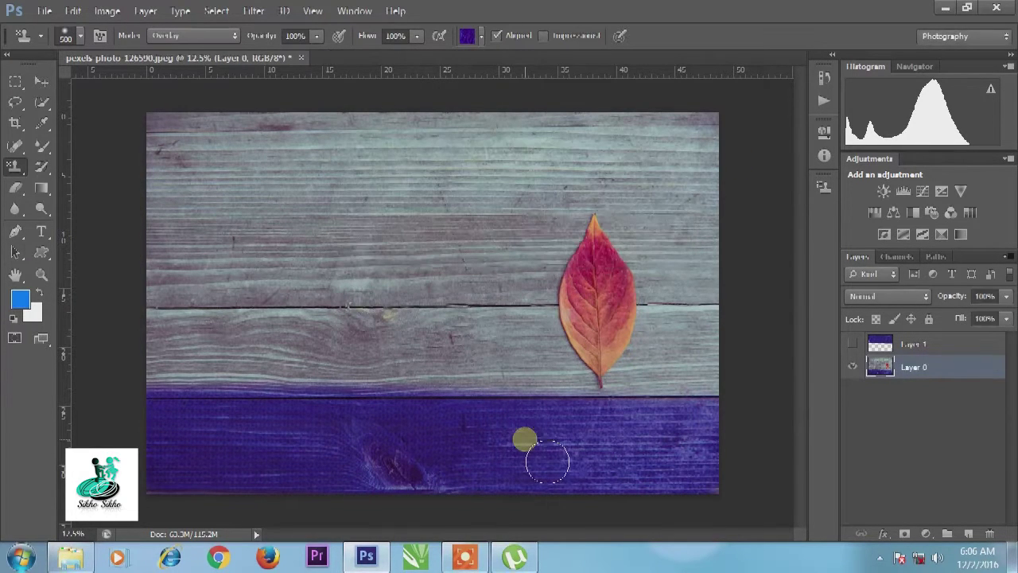
pyautogui.moveTo(880, 367)
pyautogui.mouseDown()
pyautogui.moveTo(861, 350)
pyautogui.moveTo(915, 348)
pyautogui.moveTo(863, 356)
pyautogui.mouseUp()
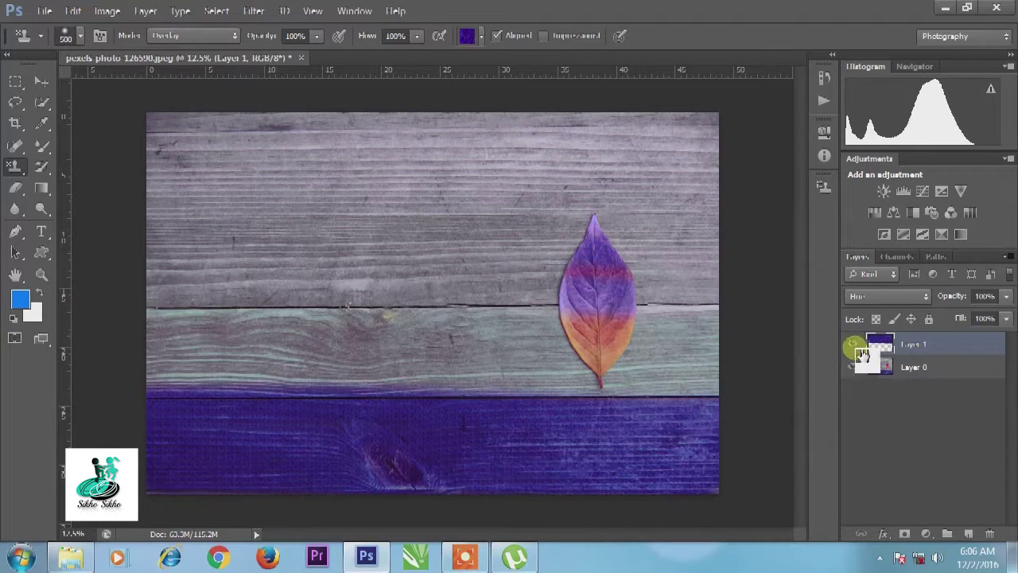
pyautogui.click(887, 296)
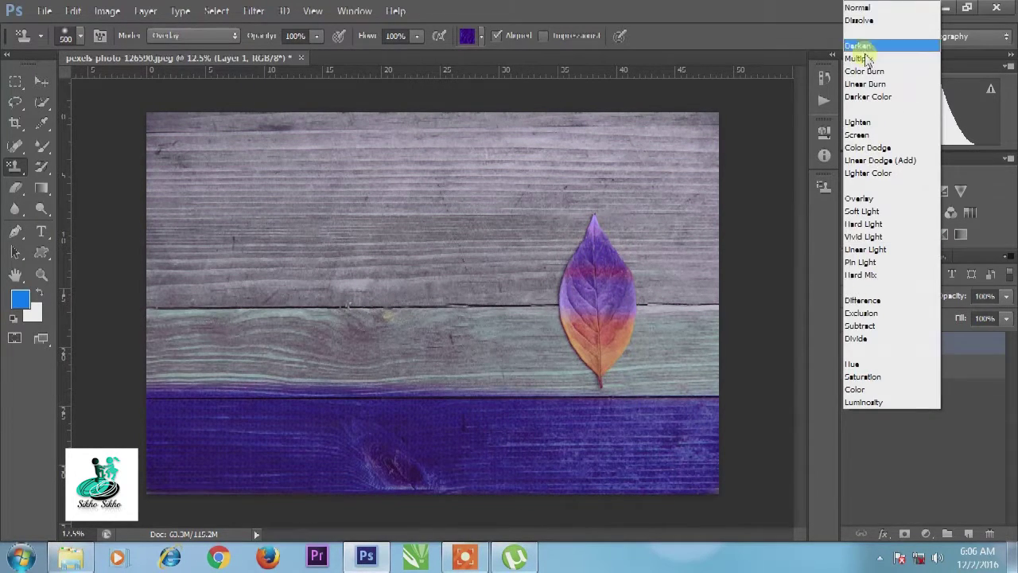
pyautogui.click(867, 12)
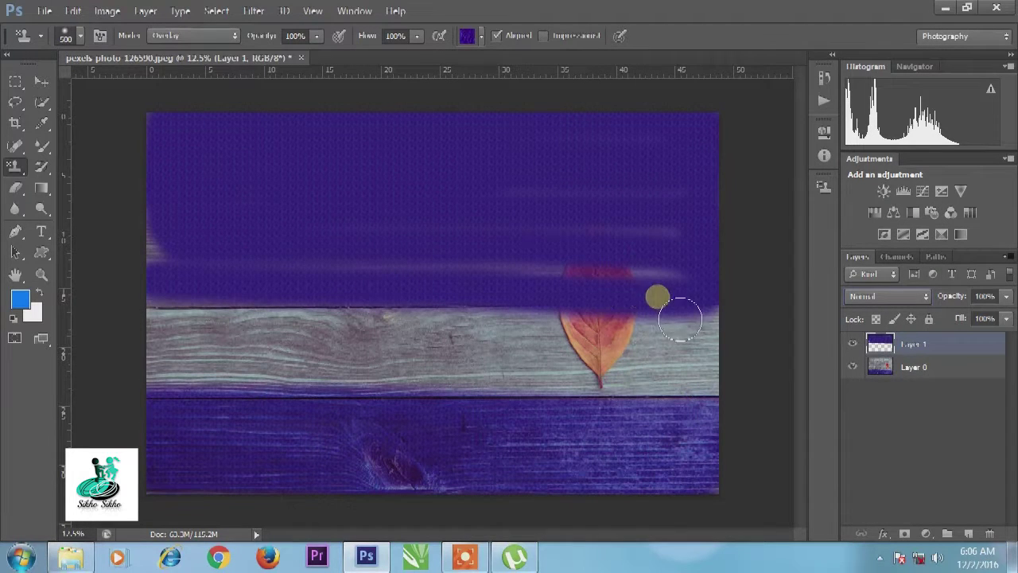
# Cover the light streak with pattern, then erase the purple pattern from the leaf's top, tip and side
pyautogui.moveTo(692, 299)
pyautogui.mouseDown()
pyautogui.moveTo(414, 296)
pyautogui.moveTo(643, 288)
pyautogui.mouseUp()
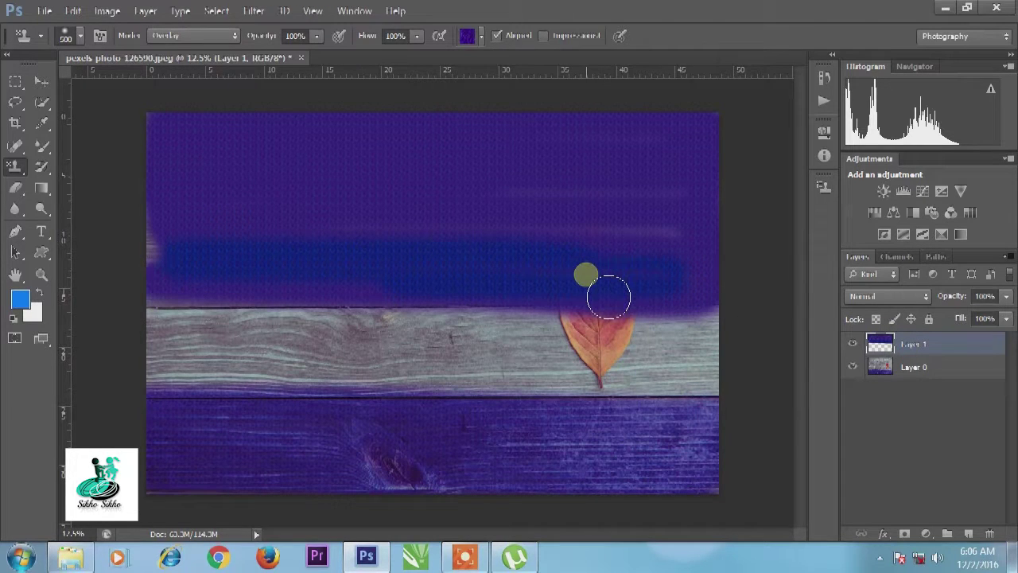
pyautogui.press('e')
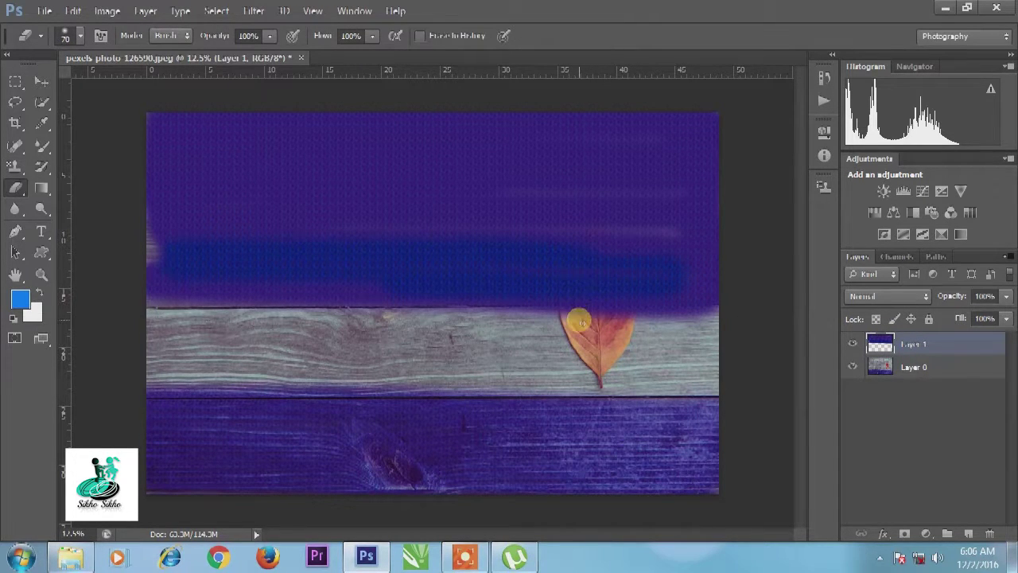
pyautogui.moveTo(583, 322)
pyautogui.mouseDown()
pyautogui.moveTo(619, 273)
pyautogui.moveTo(631, 326)
pyautogui.moveTo(633, 307)
pyautogui.mouseUp()
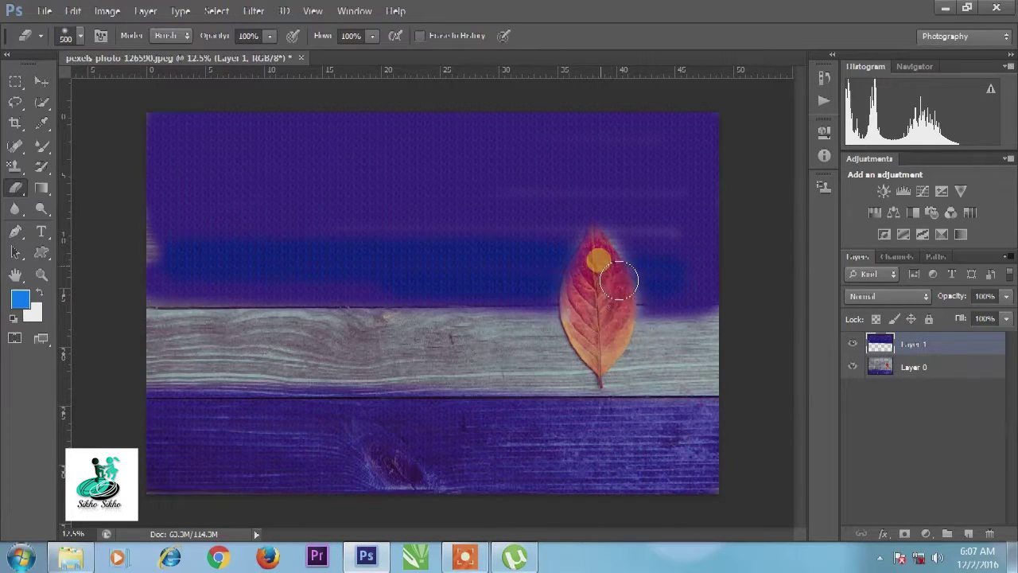
pyautogui.moveTo(617, 264); pyautogui.dragTo(602, 348)
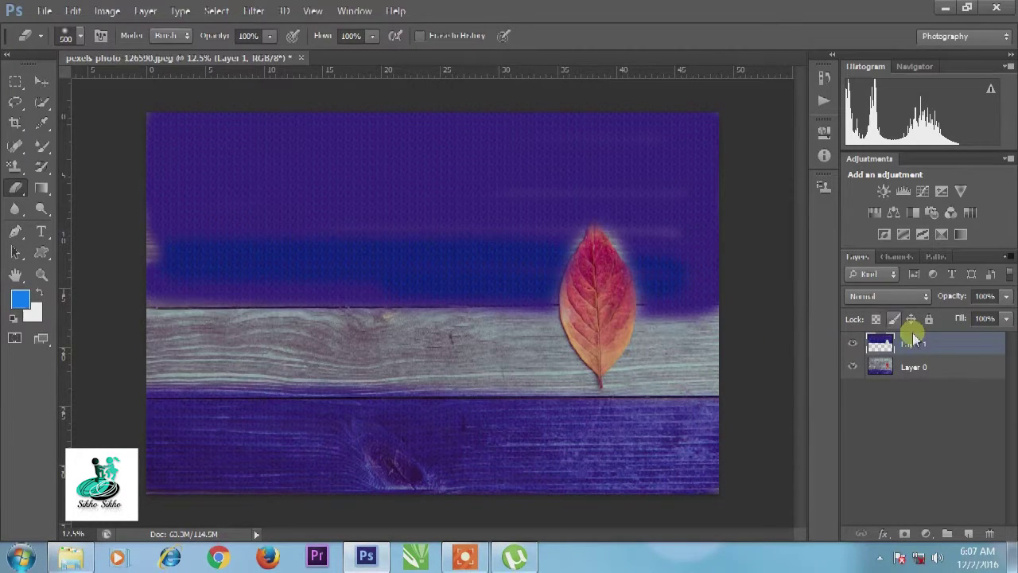
# Try Color and Hue blending on the purple layer, then revert the leaf photo with F12
pyautogui.click(881, 296)
pyautogui.click(862, 388)
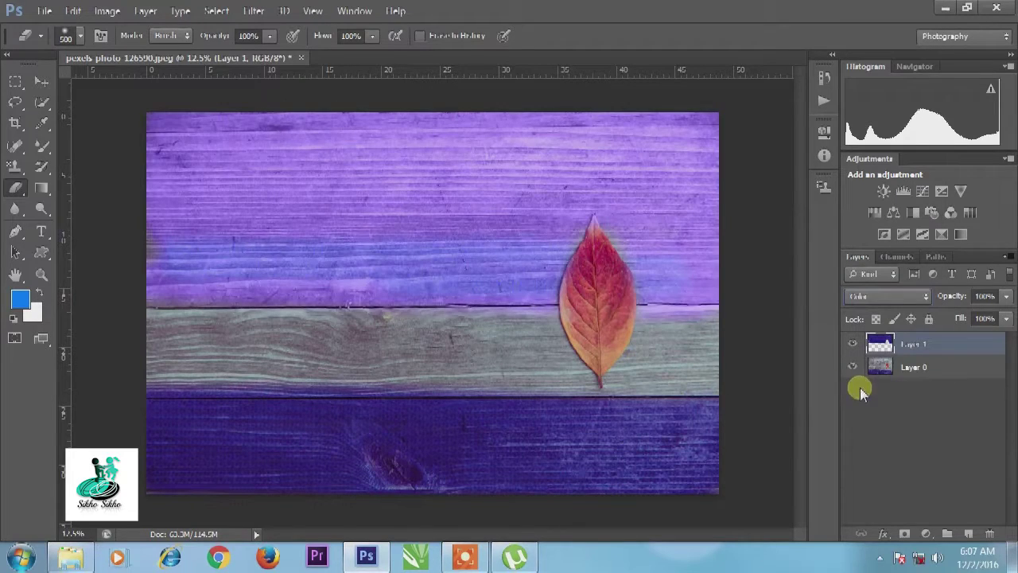
pyautogui.press('Up')
pyautogui.press('Up')
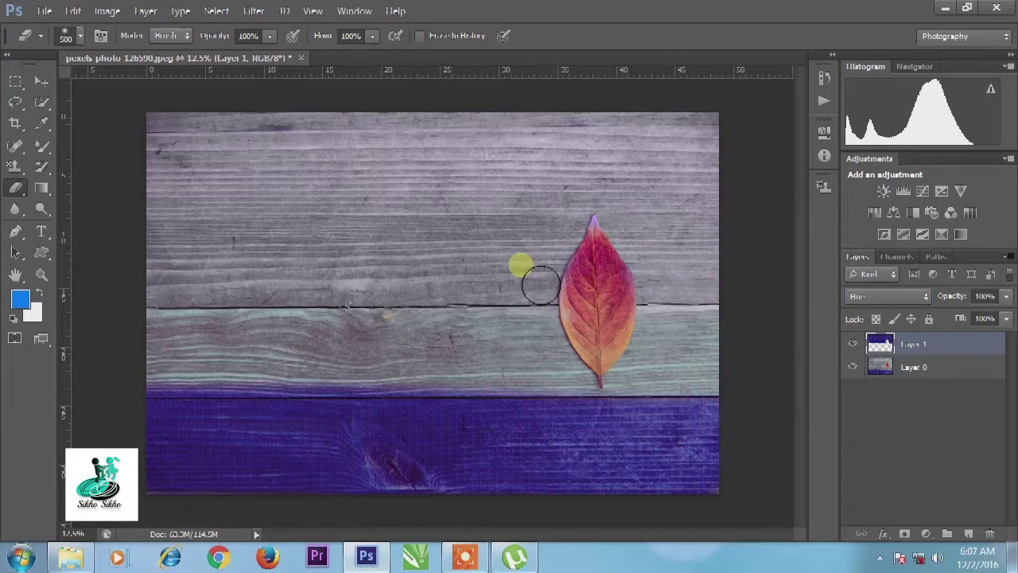
pyautogui.press('v')
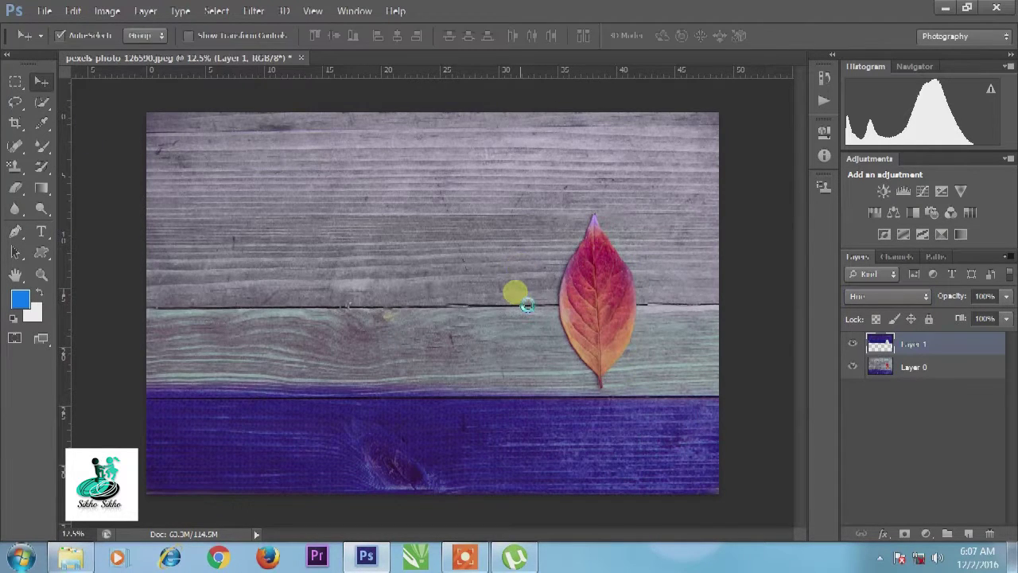
pyautogui.press('F12')
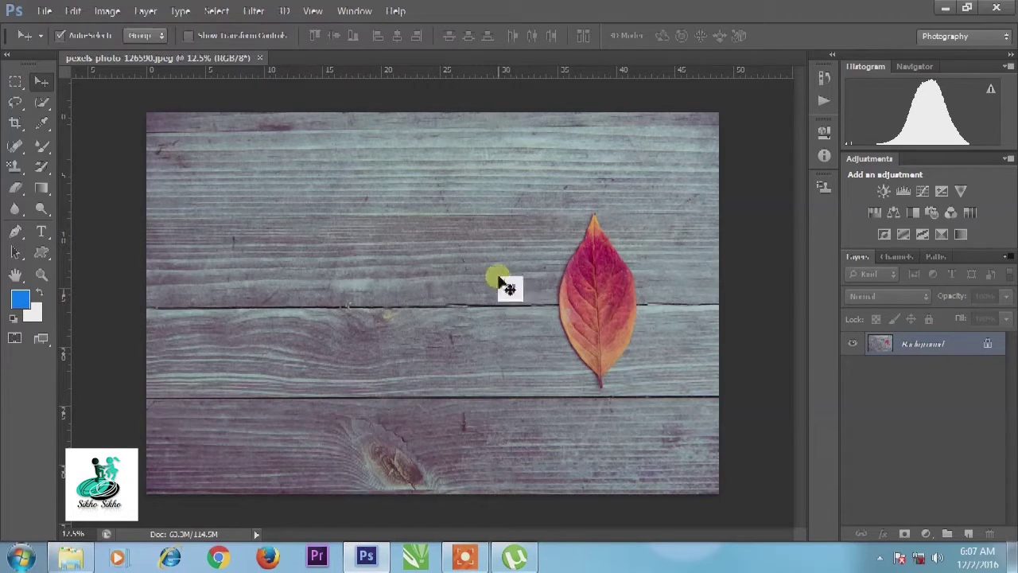
# Close the leaf photo and open warm park bench landscape.jpg
pyautogui.click(257, 58)
pyautogui.hotkey('ctrl', 'o')
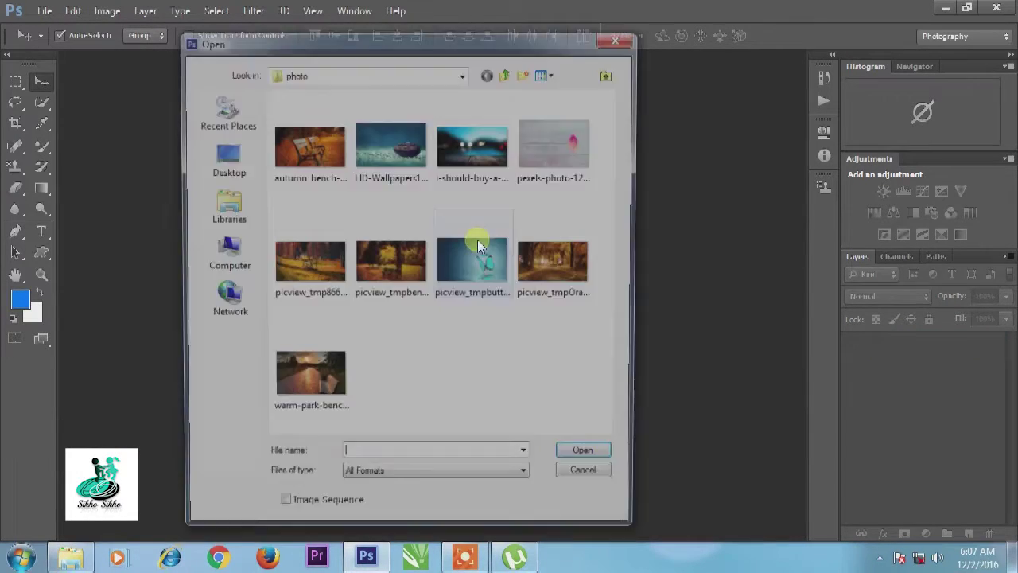
pyautogui.doubleClick(306, 379)
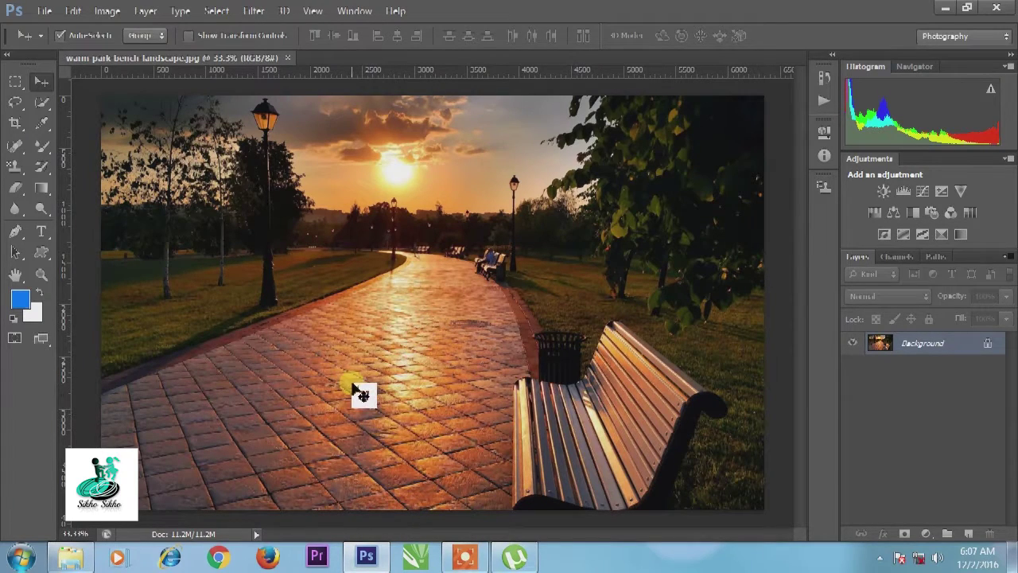
# Copy a rectangular patch of the lower-left paving tiles onto a new layer
pyautogui.press('m')
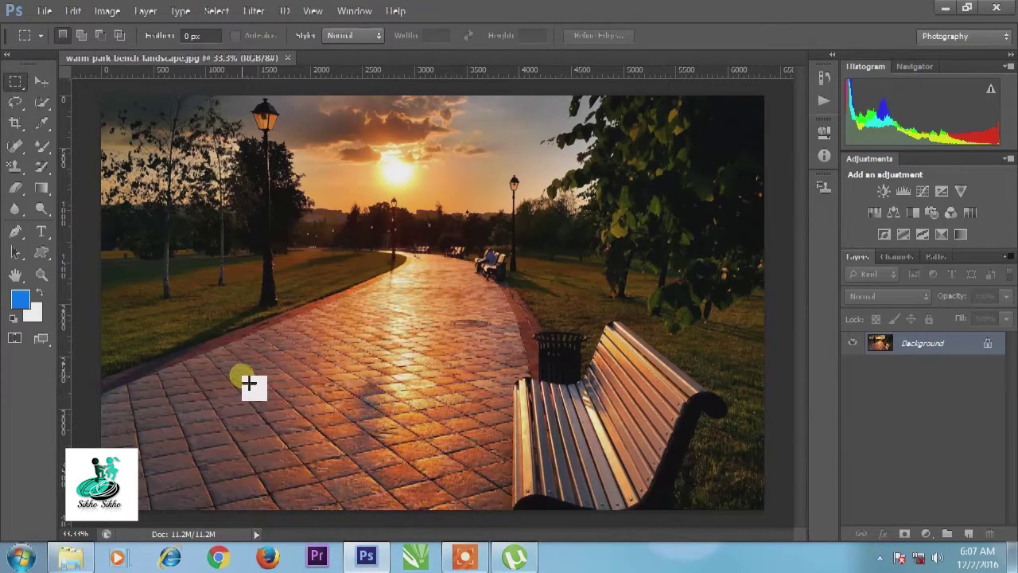
pyautogui.moveTo(246, 386); pyautogui.dragTo(364, 484)
pyautogui.click(342, 441)
pyautogui.rightClick(17, 83)
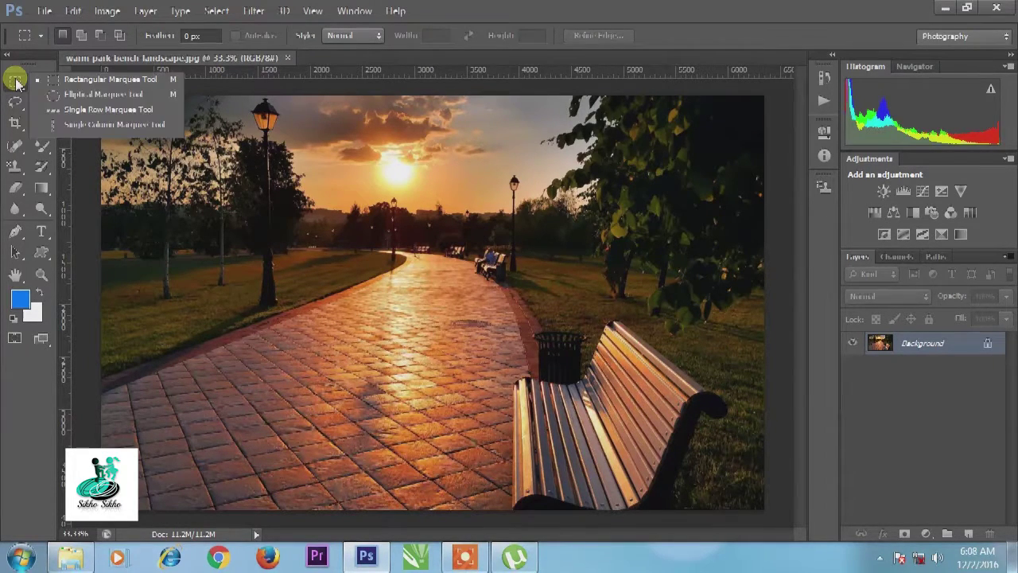
pyautogui.click(62, 84)
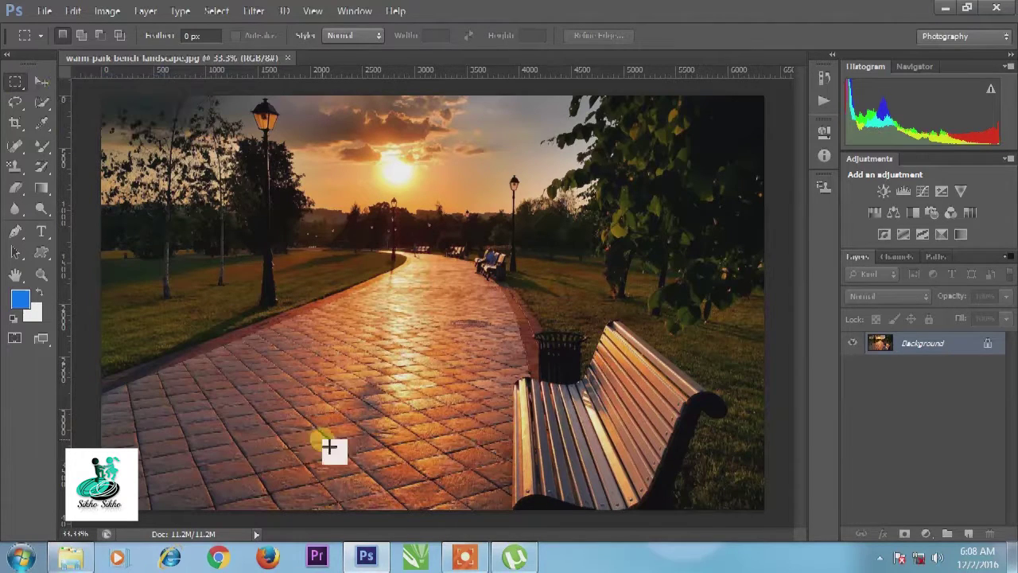
pyautogui.moveTo(213, 371); pyautogui.dragTo(371, 495)
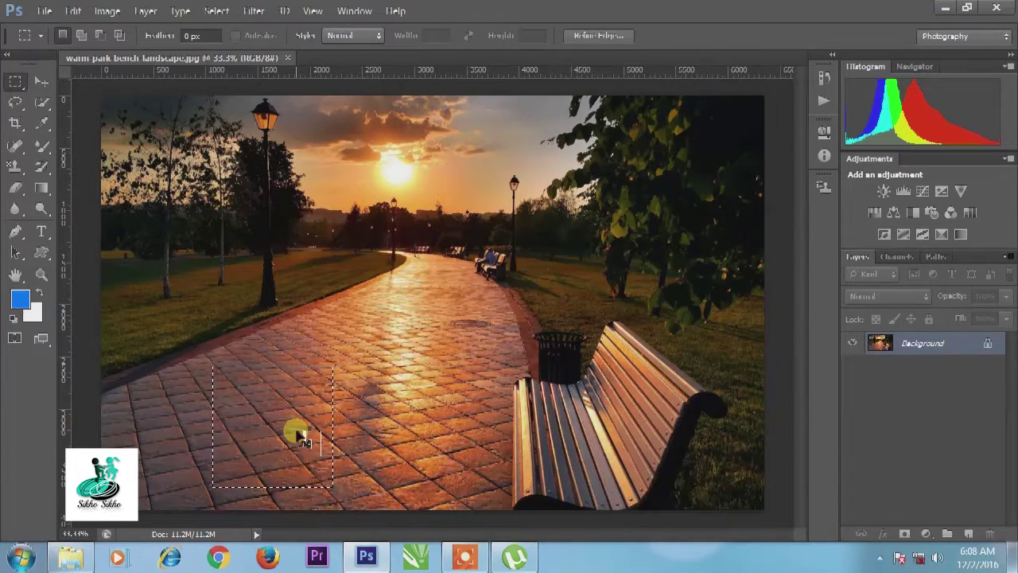
pyautogui.hotkey('ctrl', 'j')
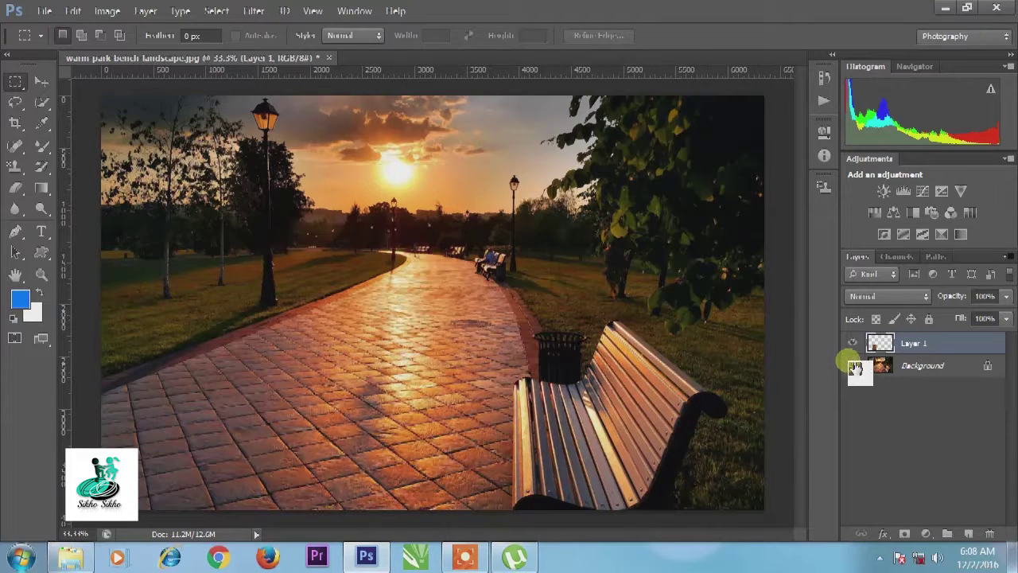
# Hide the Background and place a vertically flipped copy of the paving patch beneath it
pyautogui.click(854, 366)
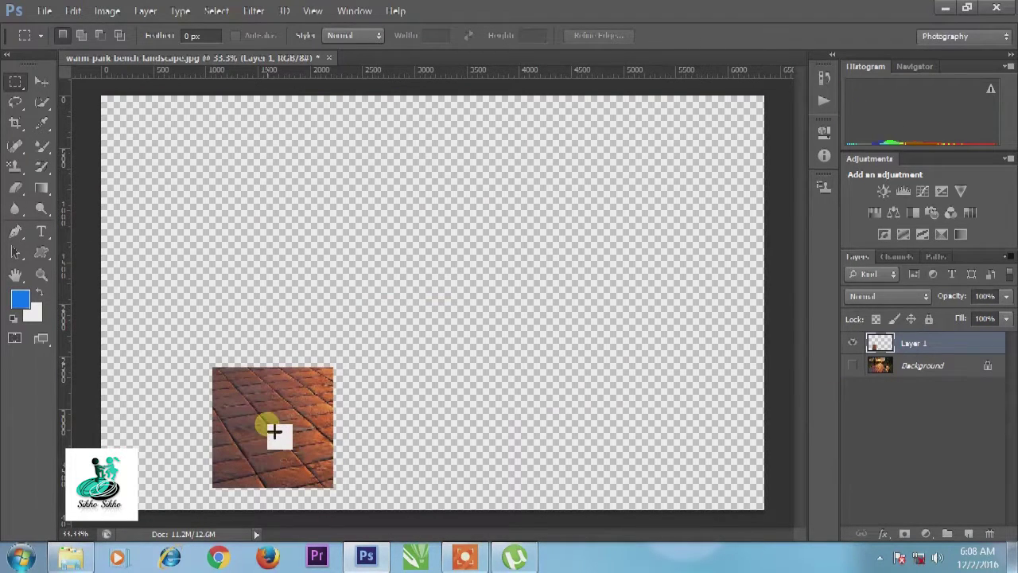
pyautogui.press('v')
pyautogui.moveTo(274, 432)
pyautogui.mouseDown()
pyautogui.moveTo(294, 253)
pyautogui.moveTo(313, 340)
pyautogui.mouseUp()
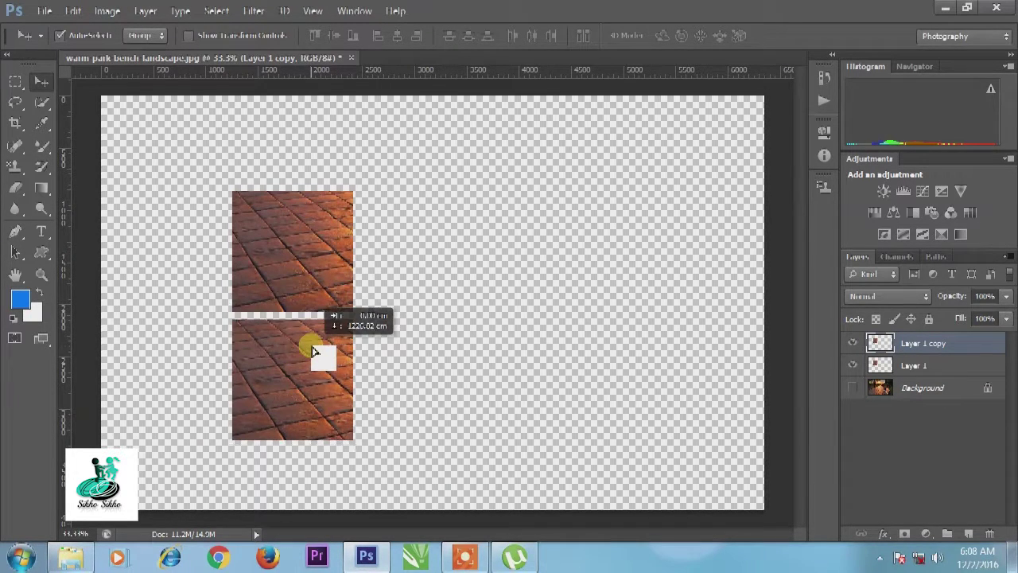
pyautogui.moveTo(313, 339); pyautogui.dragTo(301, 361)
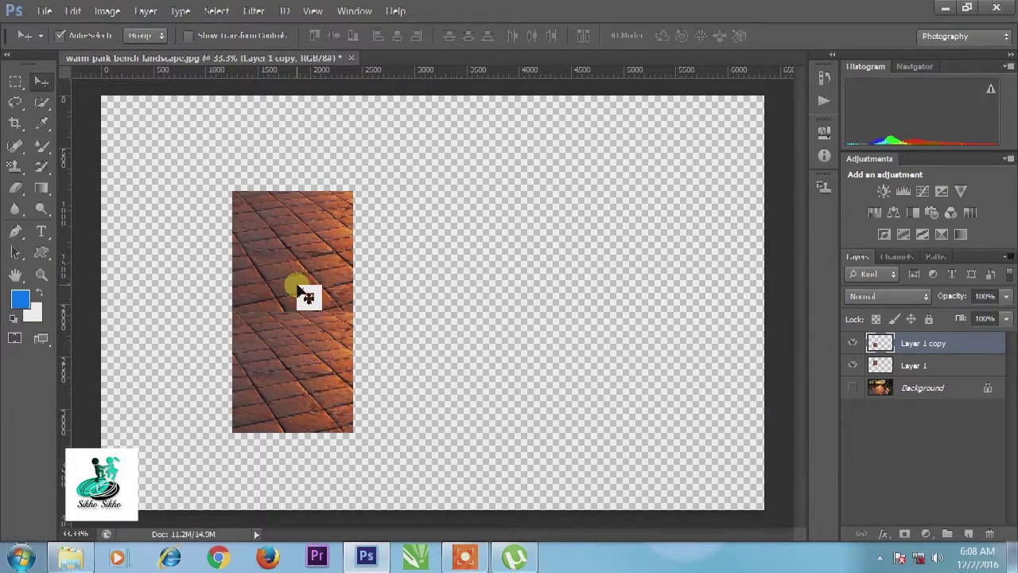
pyautogui.hotkey('ctrl', 't')
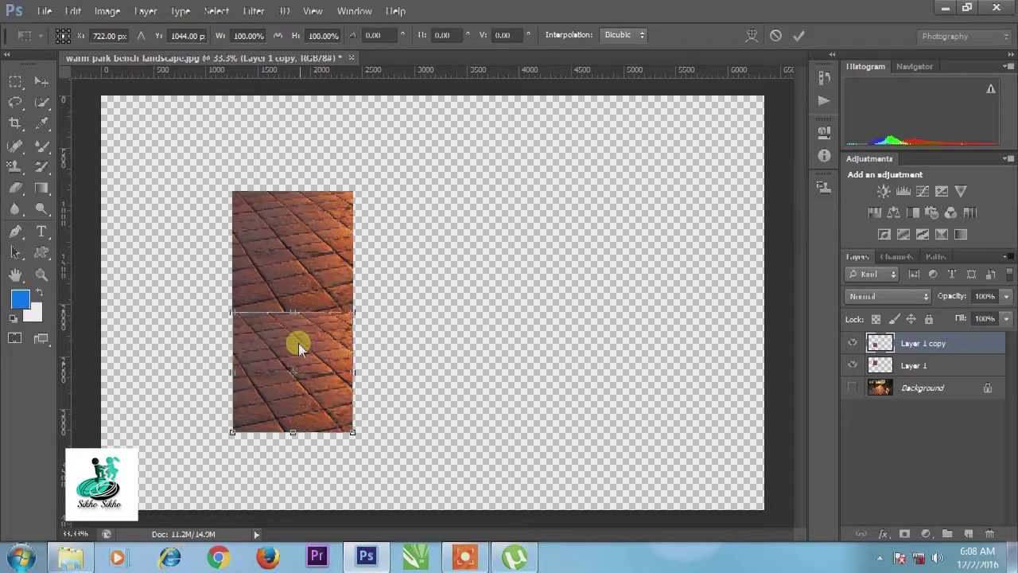
pyautogui.rightClick(298, 343)
pyautogui.click(351, 331)
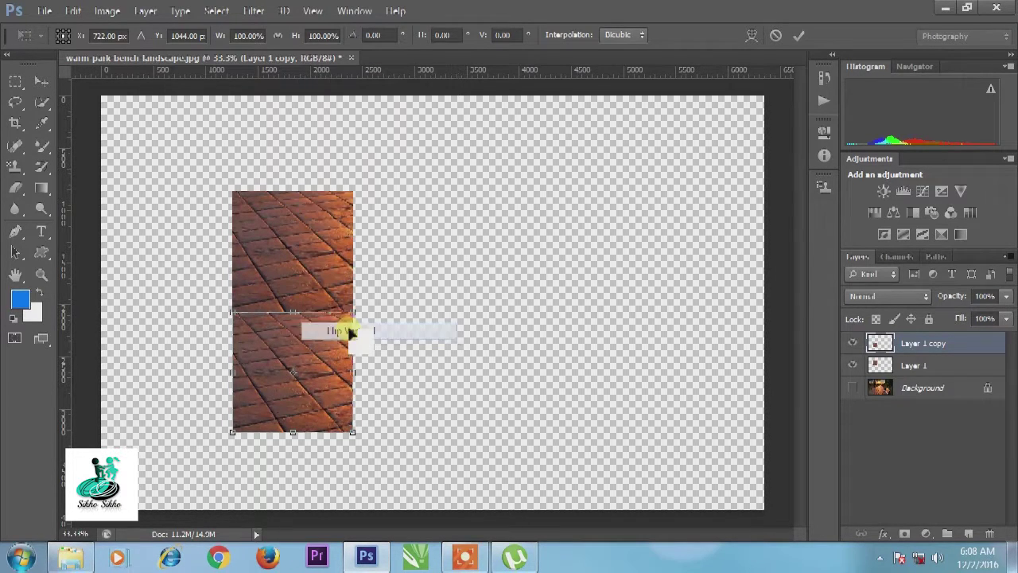
pyautogui.press('Return')
# Merge Layer 1 and Layer 1 copy into one paving strip layer
pyautogui.moveTo(348, 343); pyautogui.dragTo(965, 356)
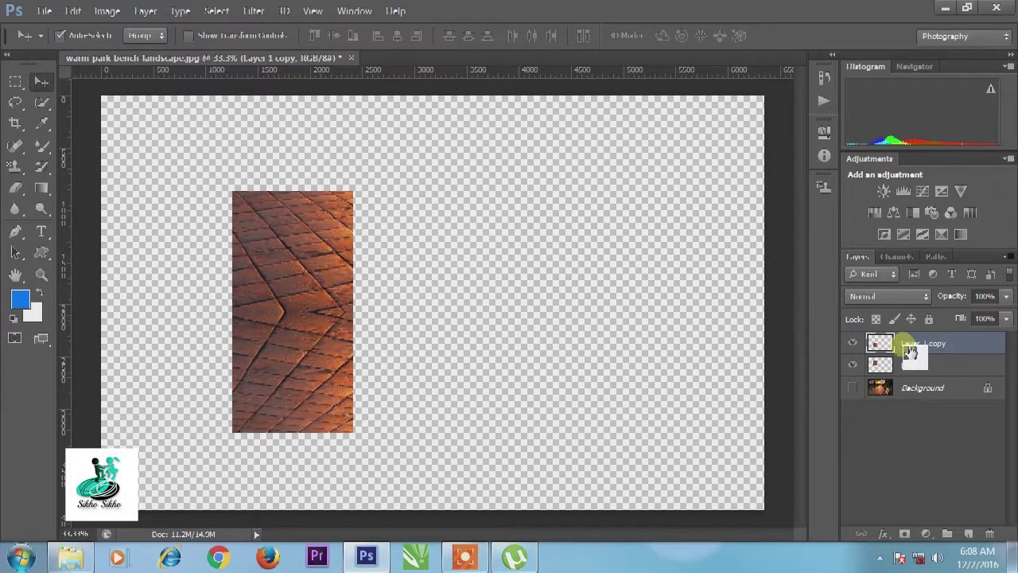
pyautogui.moveTo(965, 355); pyautogui.dragTo(954, 372)
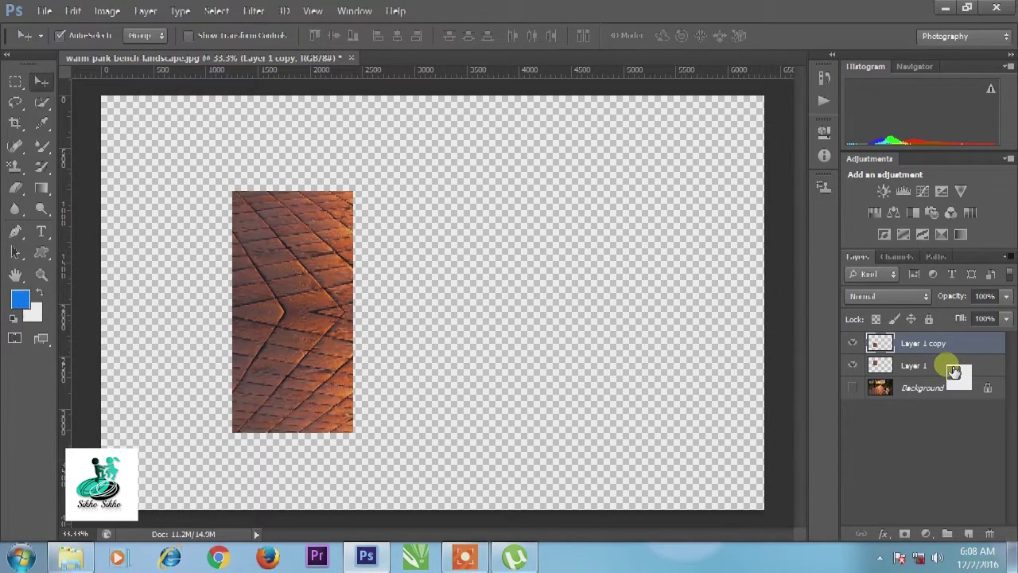
pyautogui.keyDown('ctrl'); pyautogui.click(954, 370); pyautogui.keyUp('ctrl')
pyautogui.rightClick(947, 365)
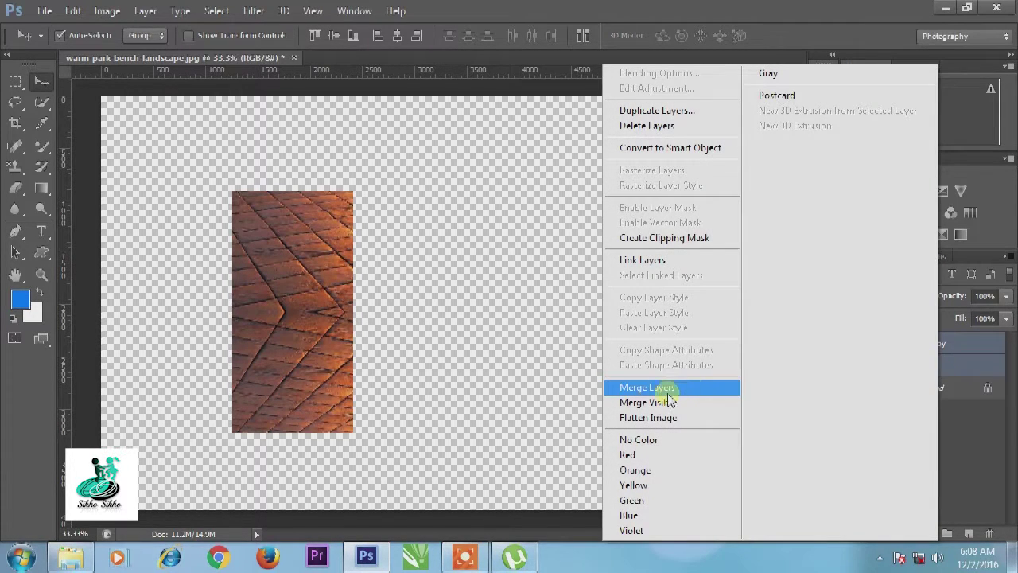
pyautogui.click(672, 388)
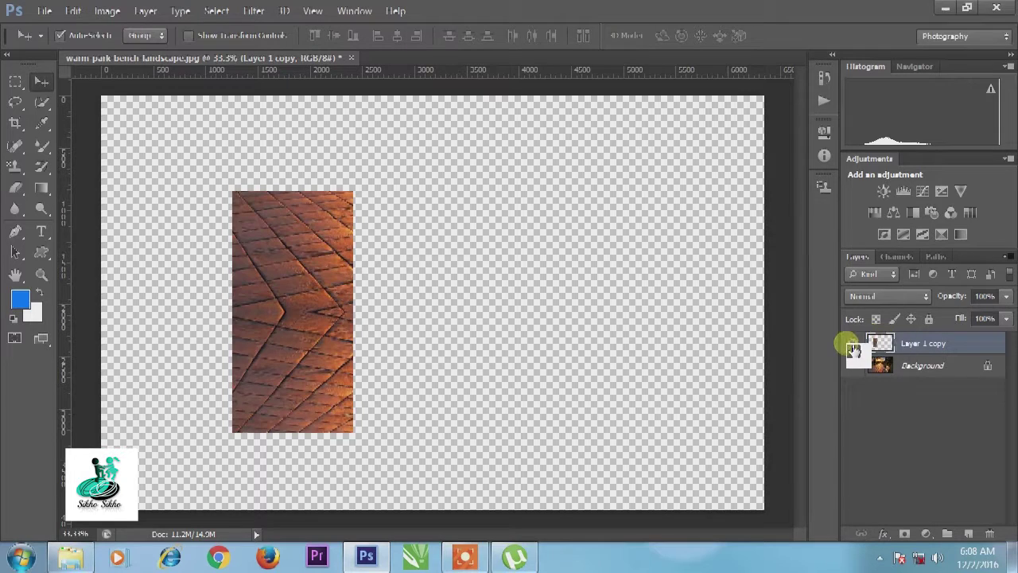
# Duplicate the paving strip, place it beside the original and flip it horizontally
pyautogui.click(856, 343)
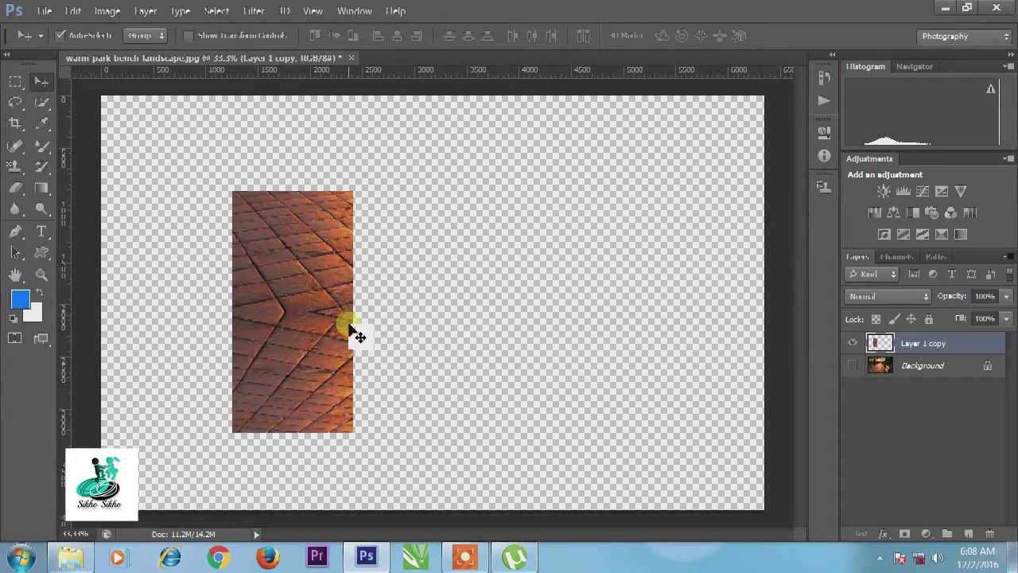
pyautogui.hotkey('ctrl', 'j')
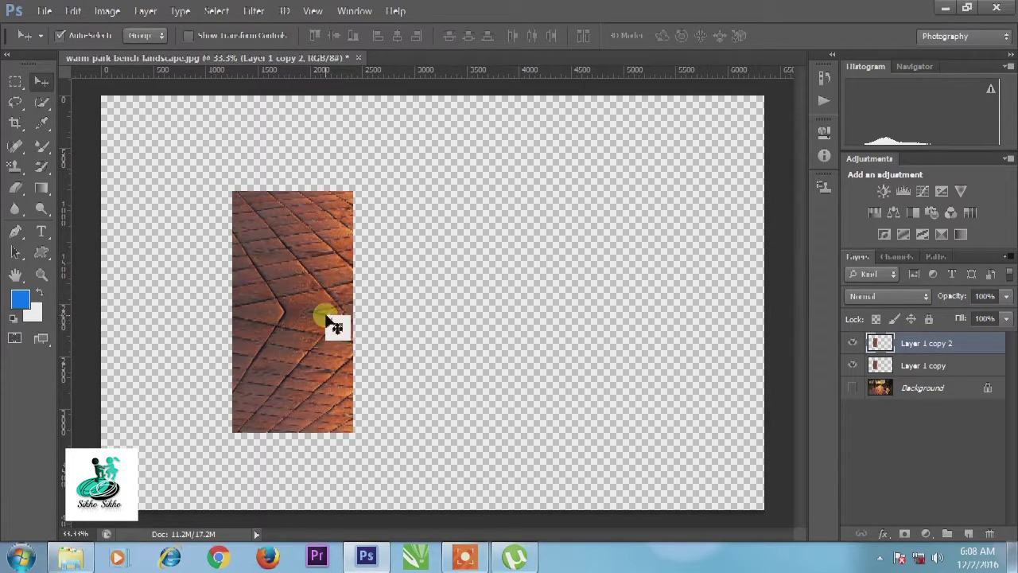
pyautogui.moveTo(314, 321)
pyautogui.mouseDown()
pyautogui.moveTo(437, 325)
pyautogui.moveTo(426, 320)
pyautogui.mouseUp()
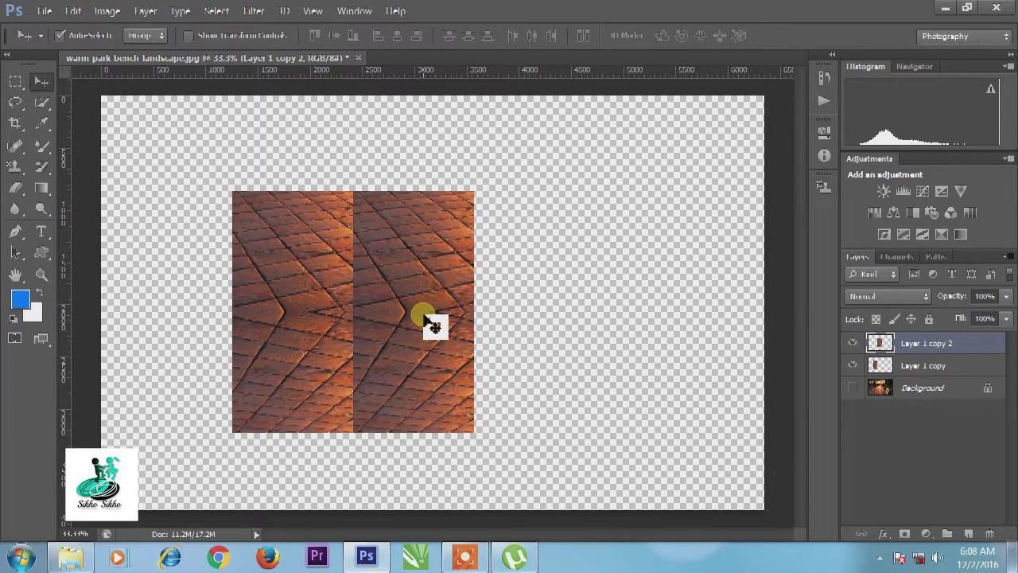
pyautogui.hotkey('ctrl', 't')
pyautogui.rightClick(432, 263)
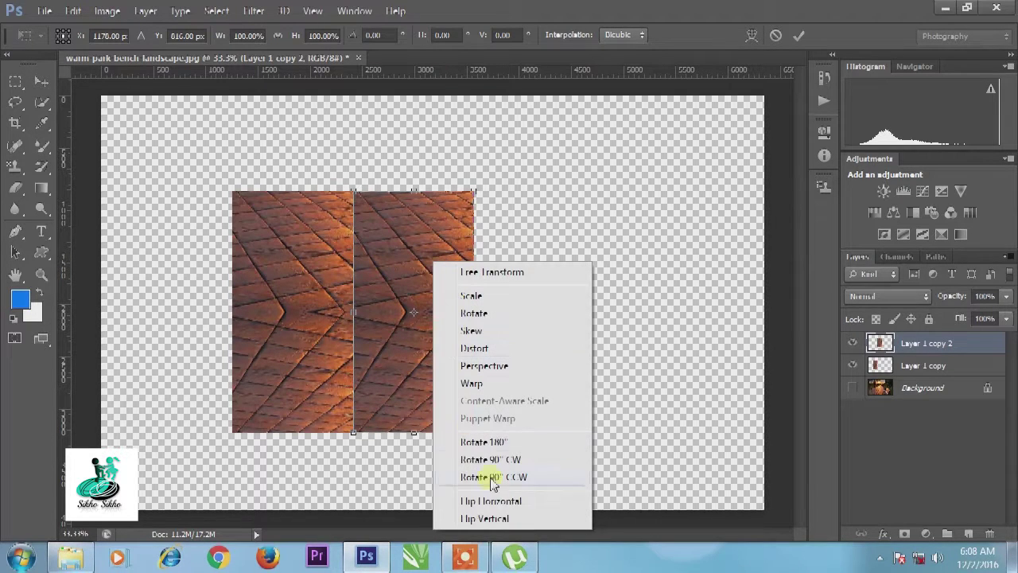
pyautogui.click(501, 501)
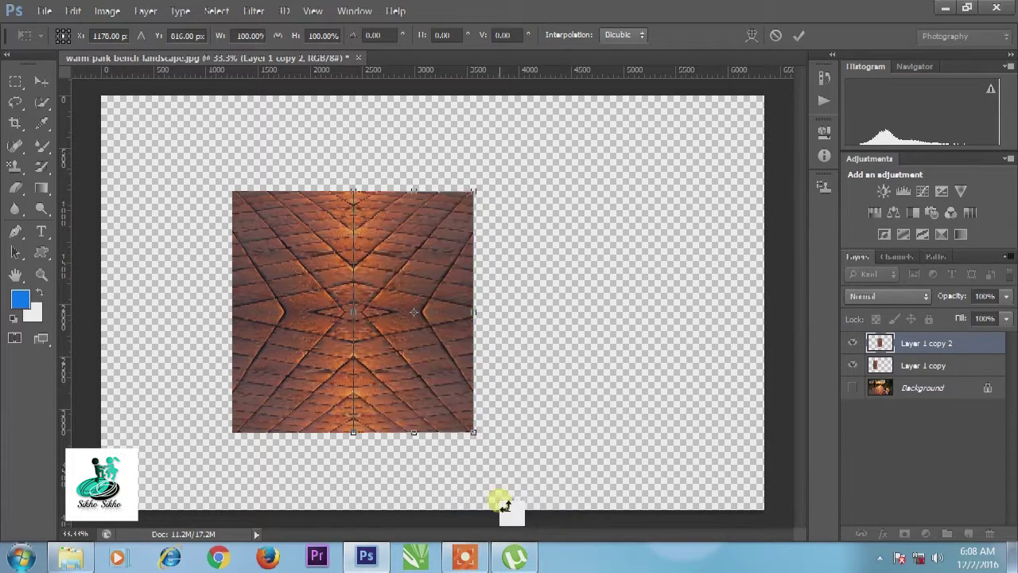
pyautogui.press('Return')
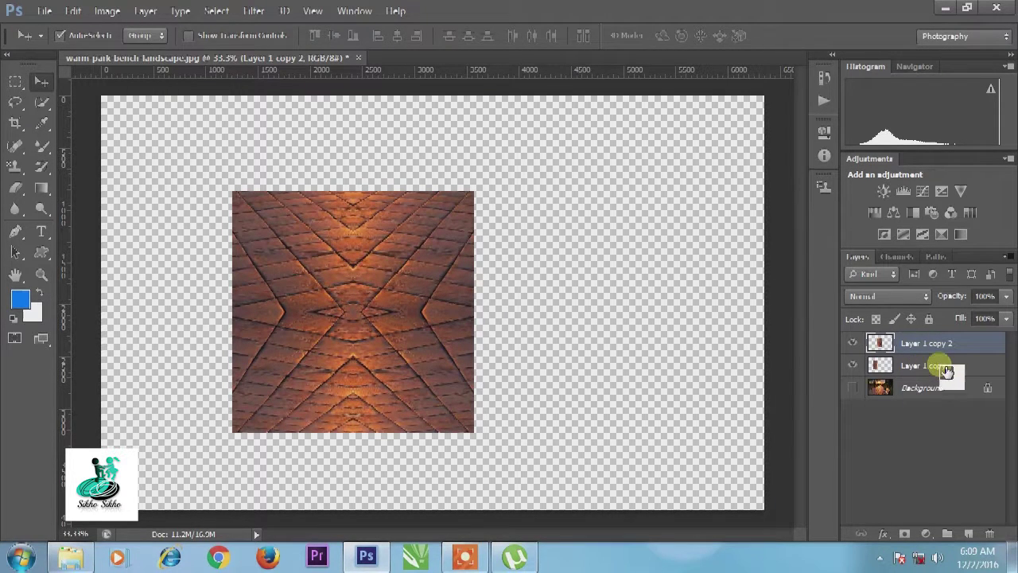
# Merge the two mirrored strip layers into one symmetrical tile layer
pyautogui.moveTo(947, 373); pyautogui.dragTo(964, 380)
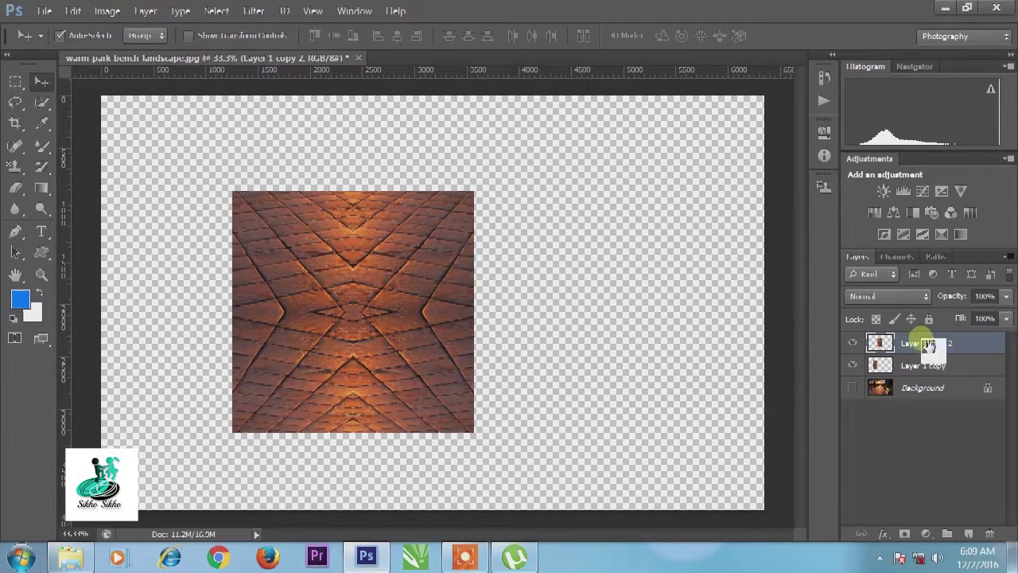
pyautogui.keyDown('shift'); pyautogui.click(967, 369); pyautogui.keyUp('shift')
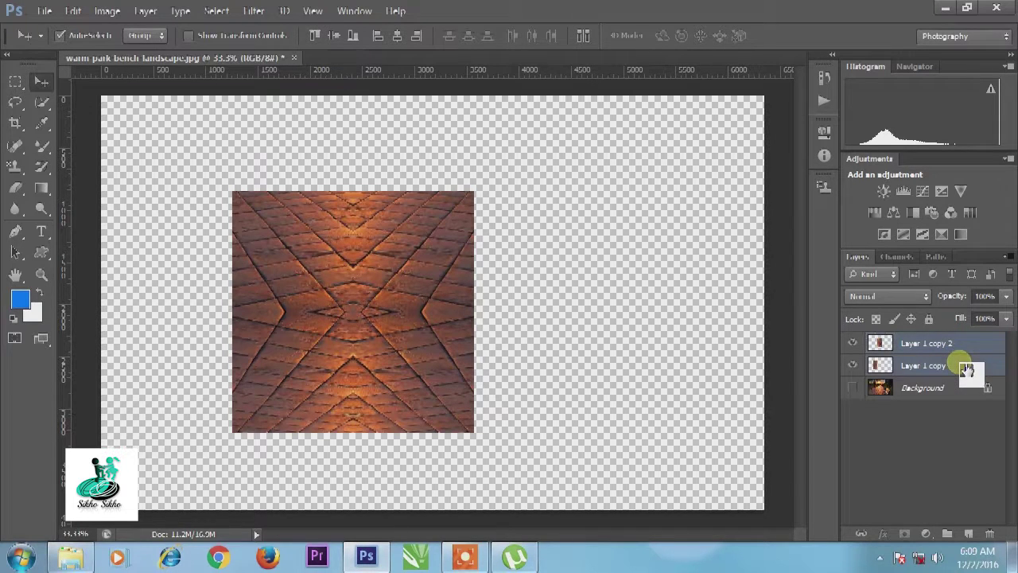
pyautogui.rightClick(968, 365)
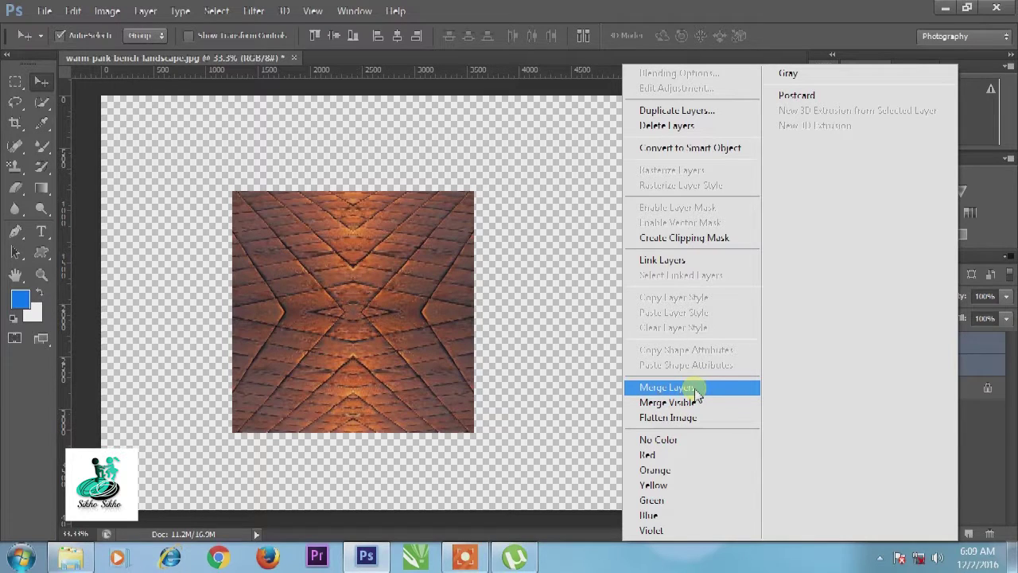
pyautogui.click(695, 388)
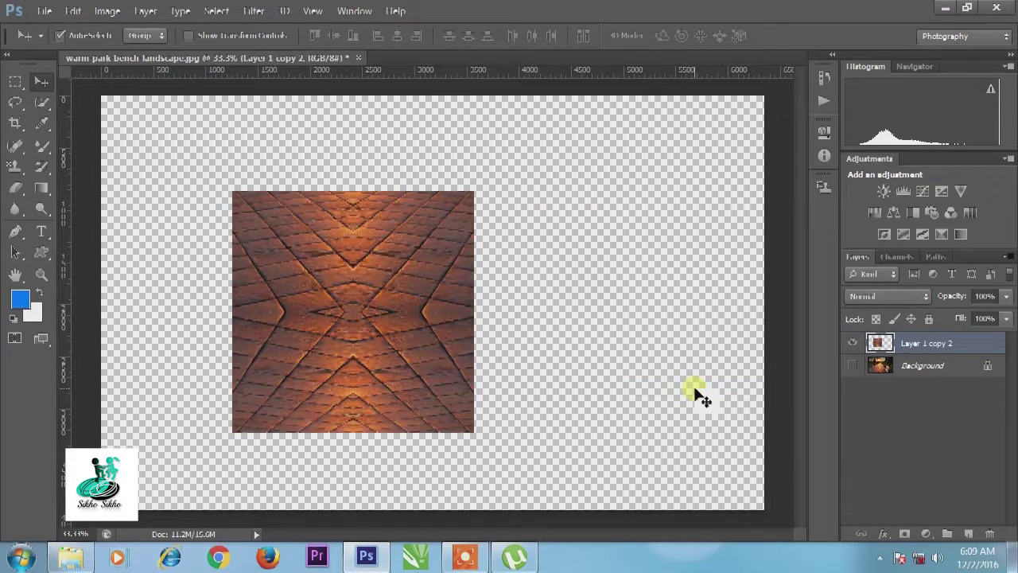
# Centre the merged tile, crop the canvas to its pixels, and deselect
pyautogui.moveTo(296, 269); pyautogui.dragTo(448, 295)
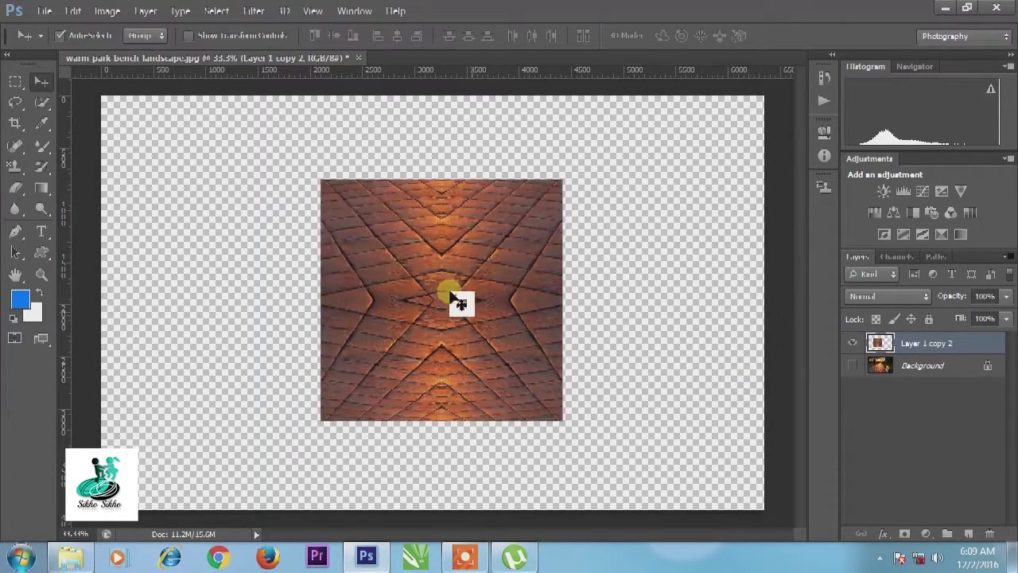
pyautogui.keyDown('ctrl'); pyautogui.click(888, 349); pyautogui.keyUp('ctrl')
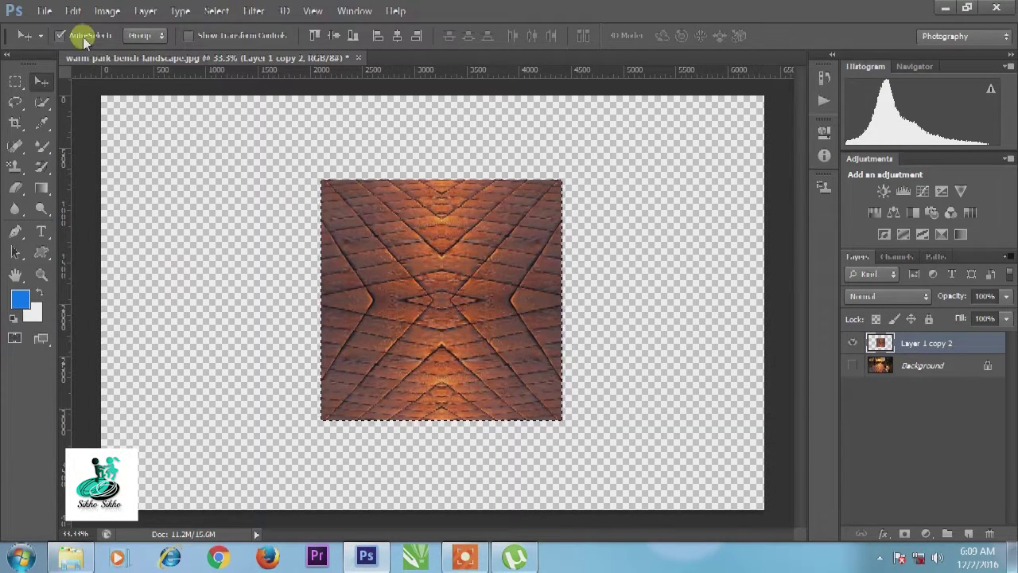
pyautogui.click(105, 11)
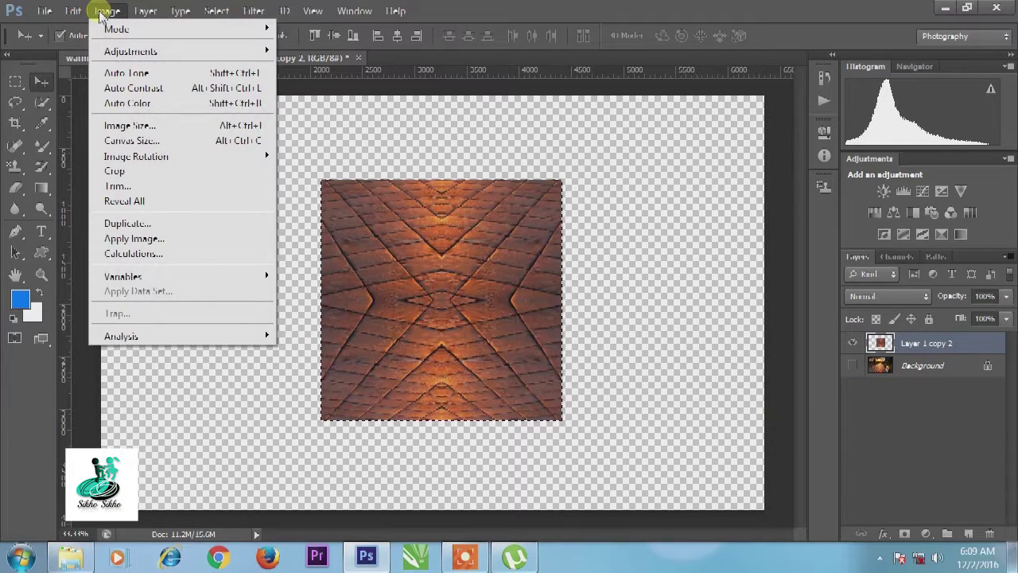
pyautogui.click(145, 170)
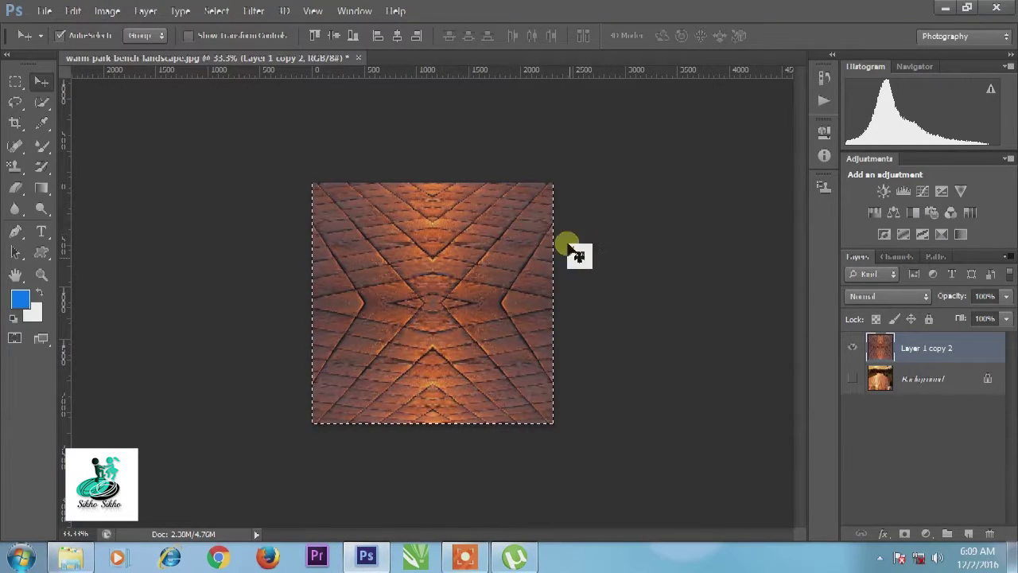
pyautogui.click(216, 11)
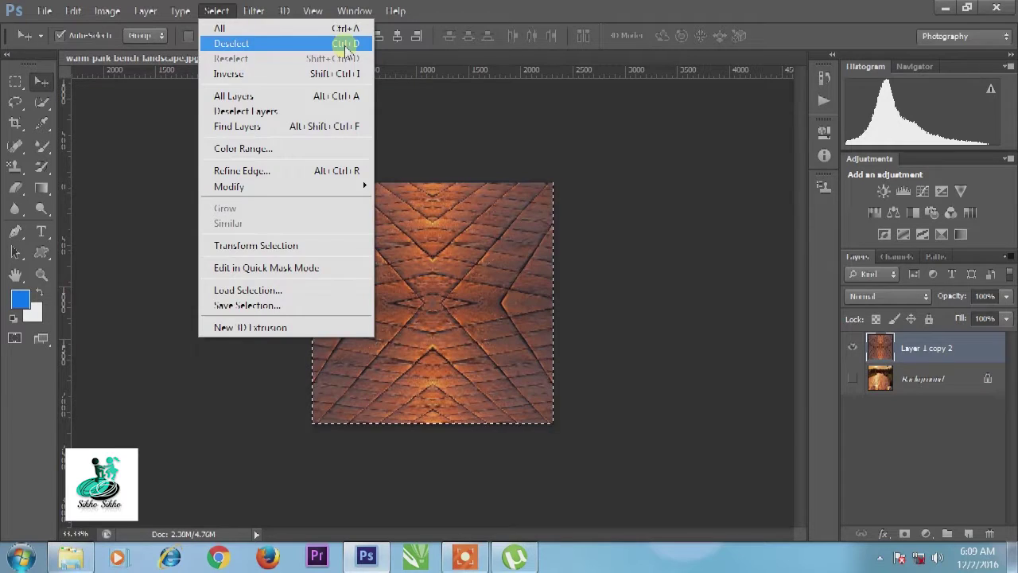
pyautogui.click(346, 49)
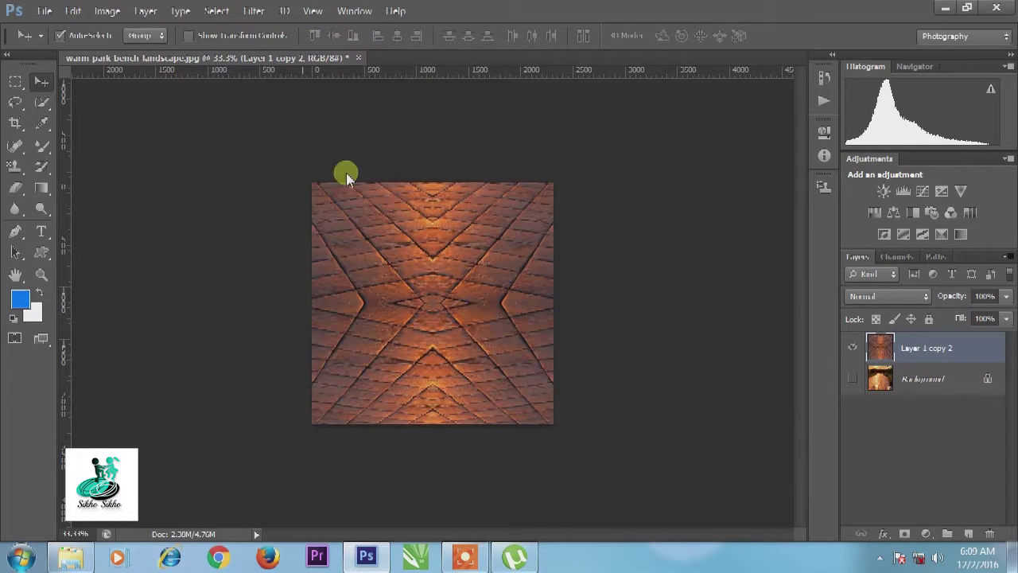
# Define the tile as a pattern named 585 and close the tile document
pyautogui.click(72, 12)
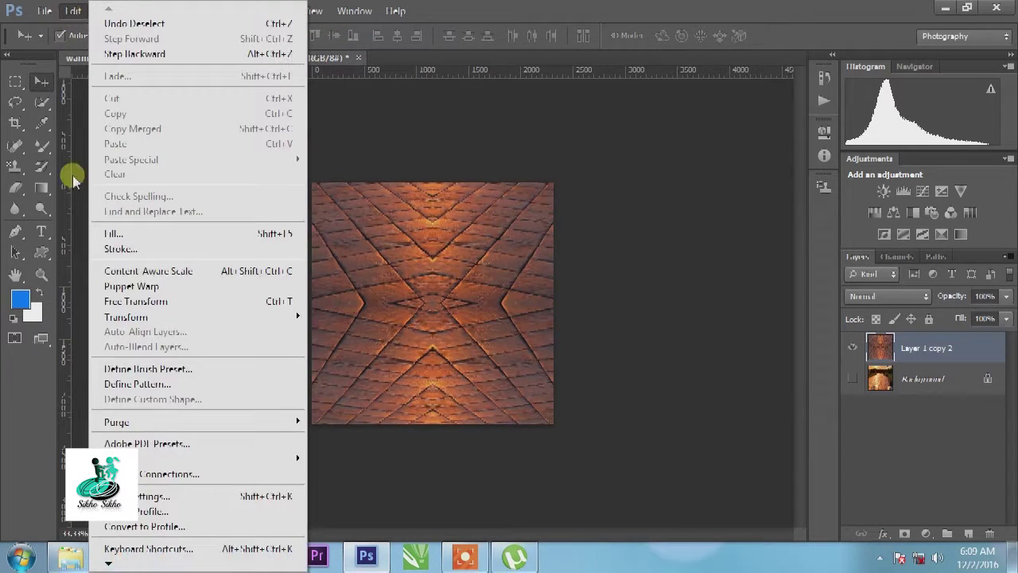
pyautogui.click(156, 386)
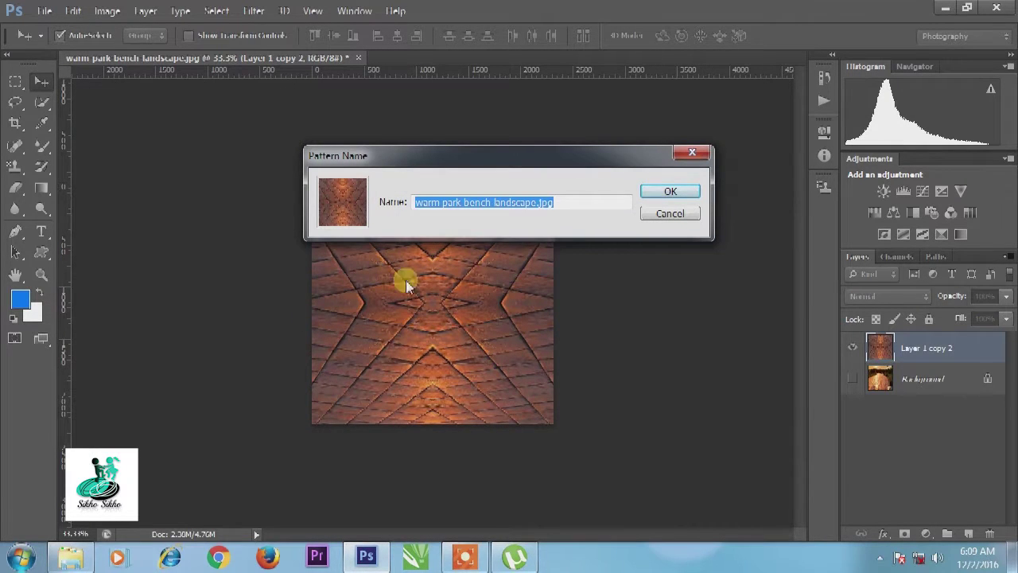
pyautogui.click(572, 207)
pyautogui.hotkey('ctrl', 'a')
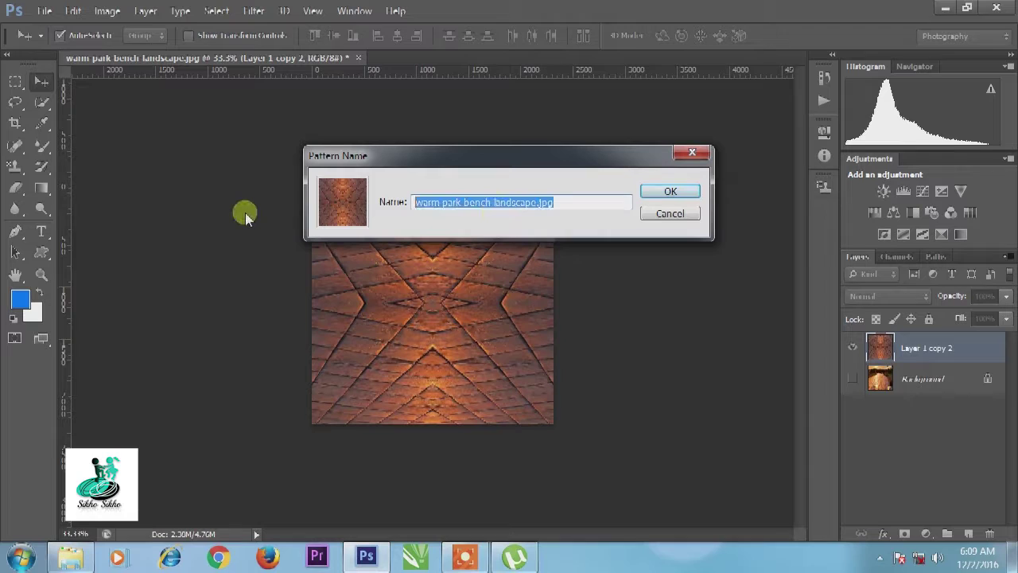
pyautogui.write('585')
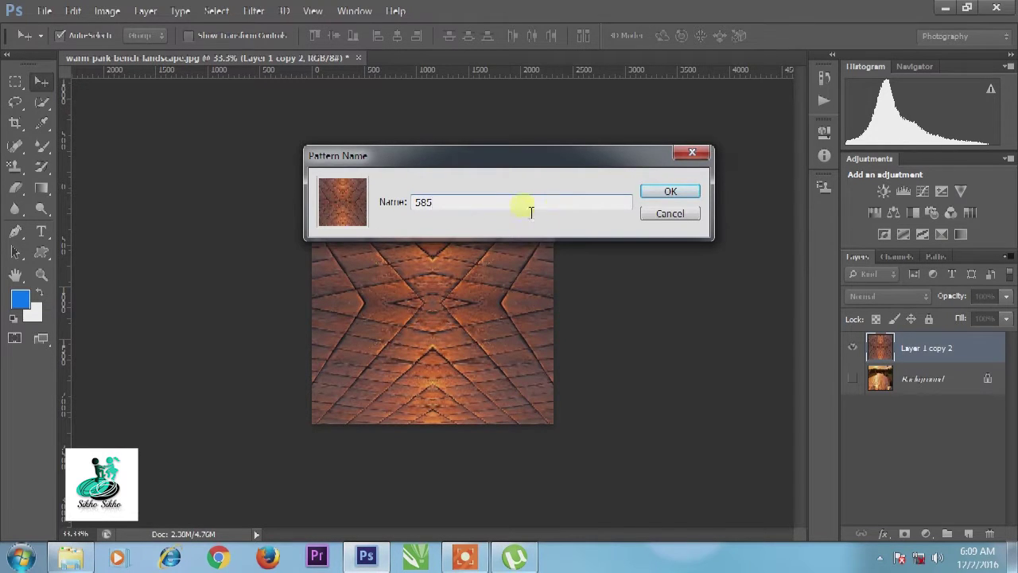
pyautogui.click(671, 192)
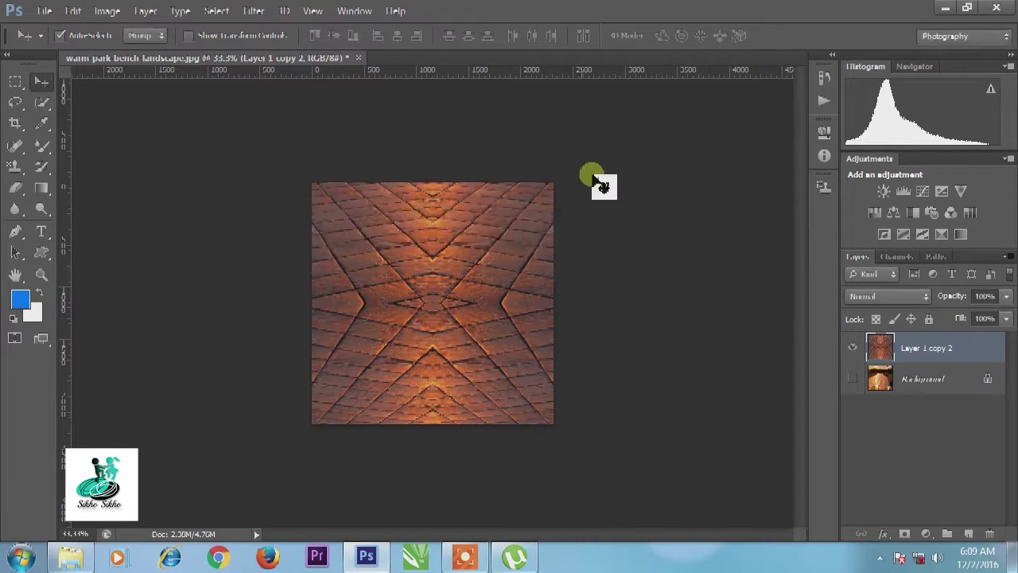
pyautogui.click(347, 58)
# Discard the tile changes, open the butterfly photo, and set Pattern Stamp to the bench tile pattern at size 150
pyautogui.click(535, 227)
pyautogui.doubleClick(495, 257)
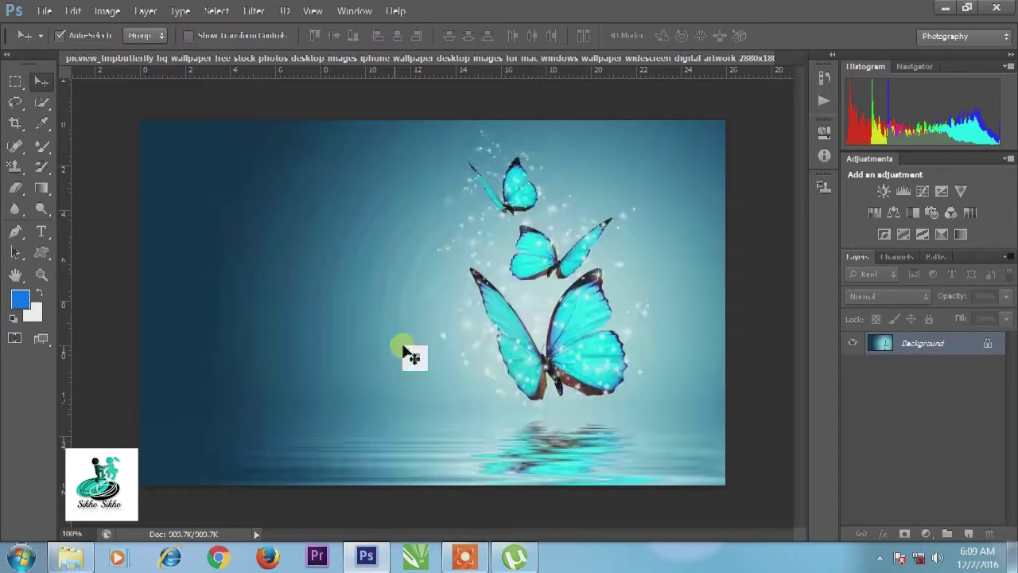
pyautogui.press('s')
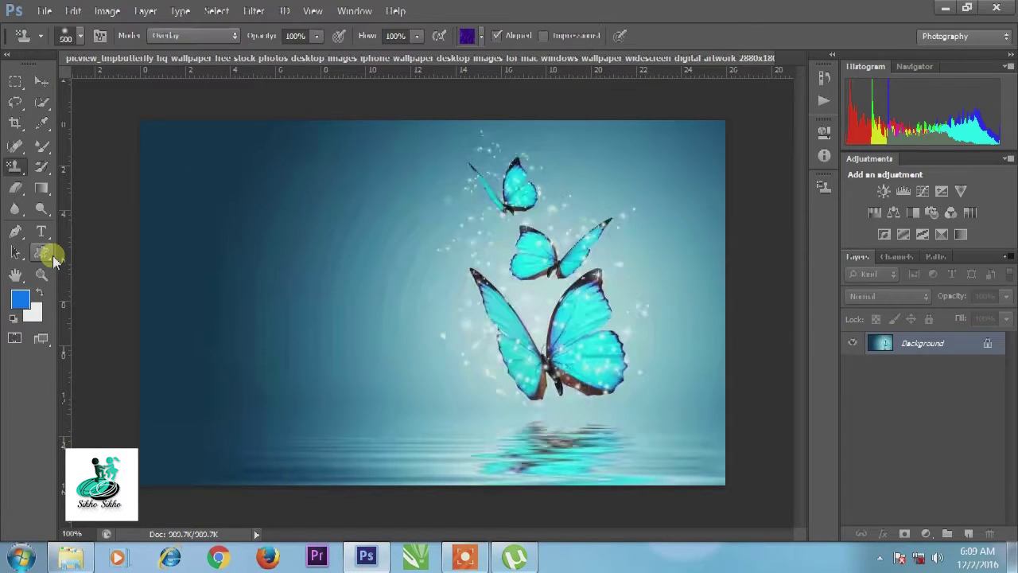
pyautogui.click(14, 174)
pyautogui.click(74, 177)
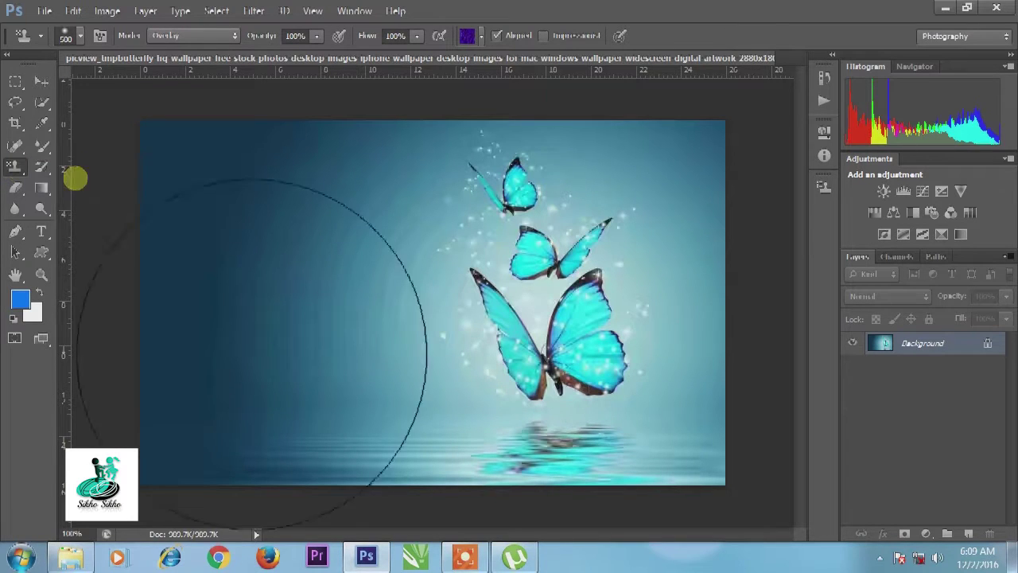
pyautogui.click(482, 38)
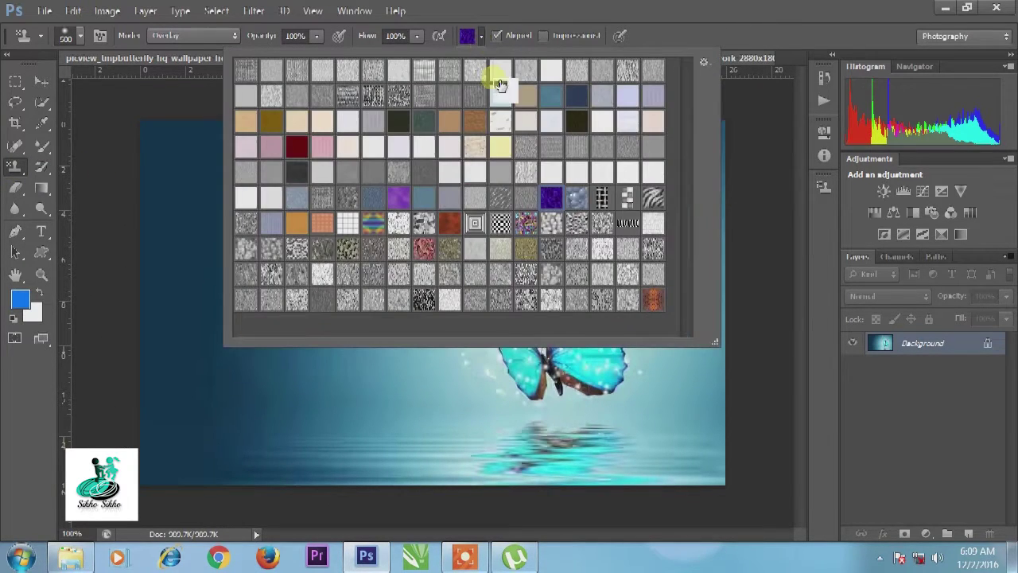
pyautogui.doubleClick(652, 299)
pyautogui.press('[')
pyautogui.press('[')
pyautogui.press('[')
pyautogui.press('[')
pyautogui.press('[')
# Paint the bench tile pattern across the butterfly photo in Normal mode
pyautogui.moveTo(219, 271)
pyautogui.mouseDown()
pyautogui.moveTo(295, 182)
pyautogui.moveTo(598, 230)
pyautogui.moveTo(227, 199)
pyautogui.moveTo(613, 208)
pyautogui.moveTo(761, 284)
pyautogui.moveTo(705, 448)
pyautogui.moveTo(330, 438)
pyautogui.moveTo(500, 279)
pyautogui.moveTo(383, 342)
pyautogui.moveTo(377, 272)
pyautogui.moveTo(249, 450)
pyautogui.moveTo(276, 458)
pyautogui.mouseUp()
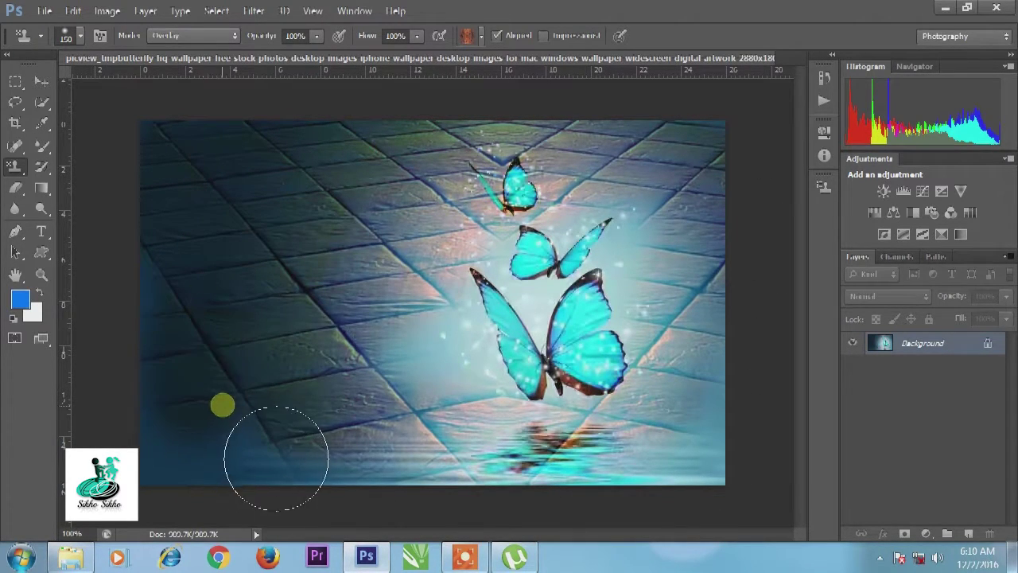
pyautogui.click(170, 35)
pyautogui.click(182, 53)
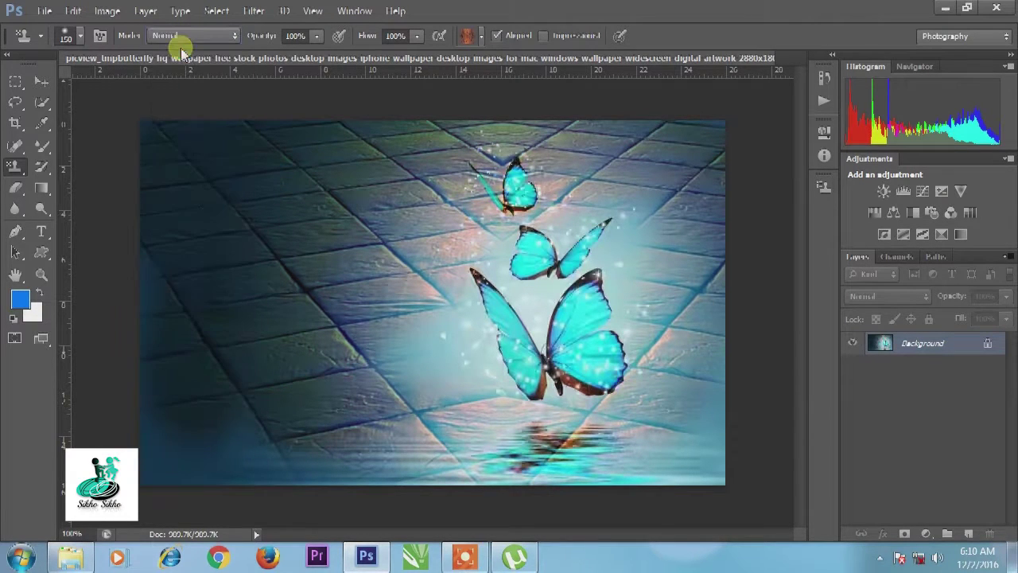
pyautogui.moveTo(261, 225)
pyautogui.mouseDown()
pyautogui.moveTo(209, 188)
pyautogui.moveTo(356, 194)
pyautogui.moveTo(411, 207)
pyautogui.moveTo(485, 459)
pyautogui.moveTo(535, 479)
pyautogui.moveTo(512, 245)
pyautogui.moveTo(672, 199)
pyautogui.mouseUp()
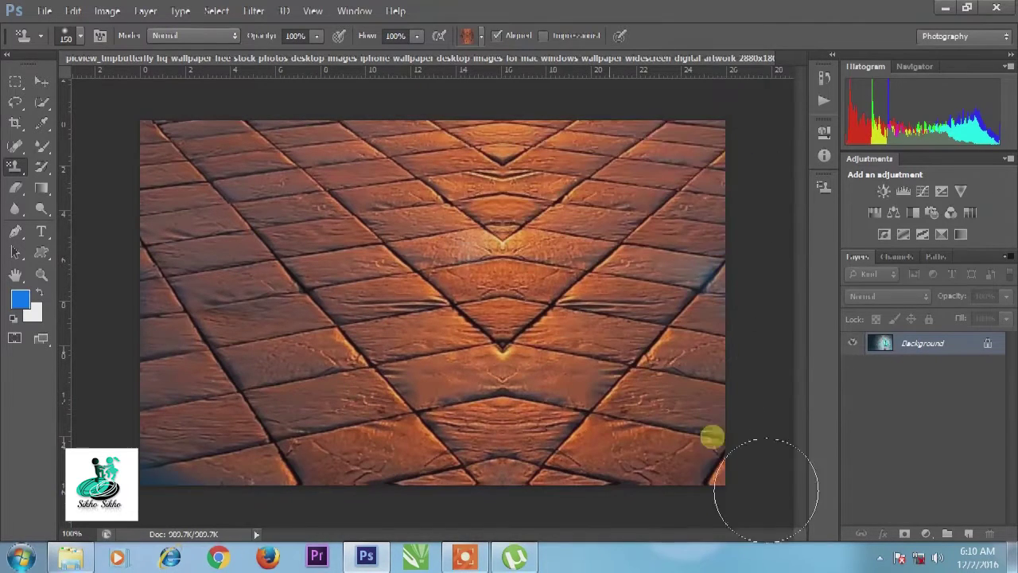
pyautogui.moveTo(493, 404); pyautogui.dragTo(455, 353)
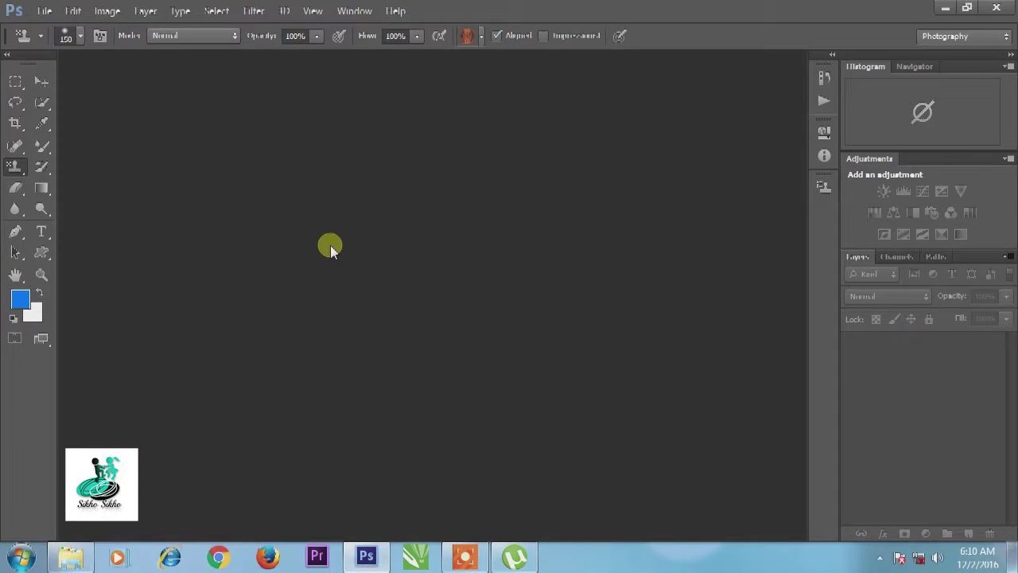
# Open Abstract Blue backgrounds 44.jpg, copy a top-left square to a new layer, and hide the background
pyautogui.hotkey('ctrl', 'o')
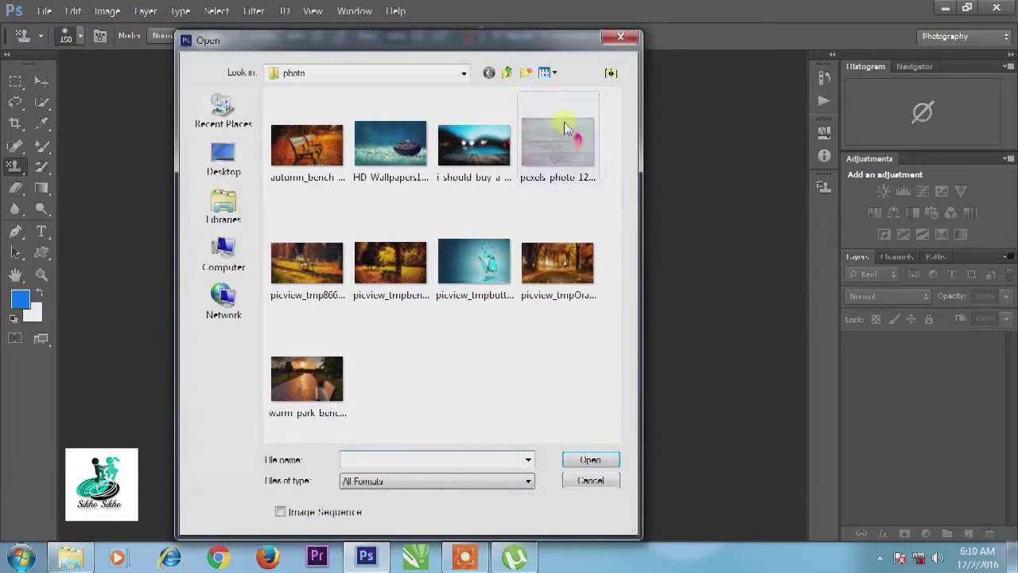
pyautogui.click(506, 73)
pyautogui.doubleClick(302, 144)
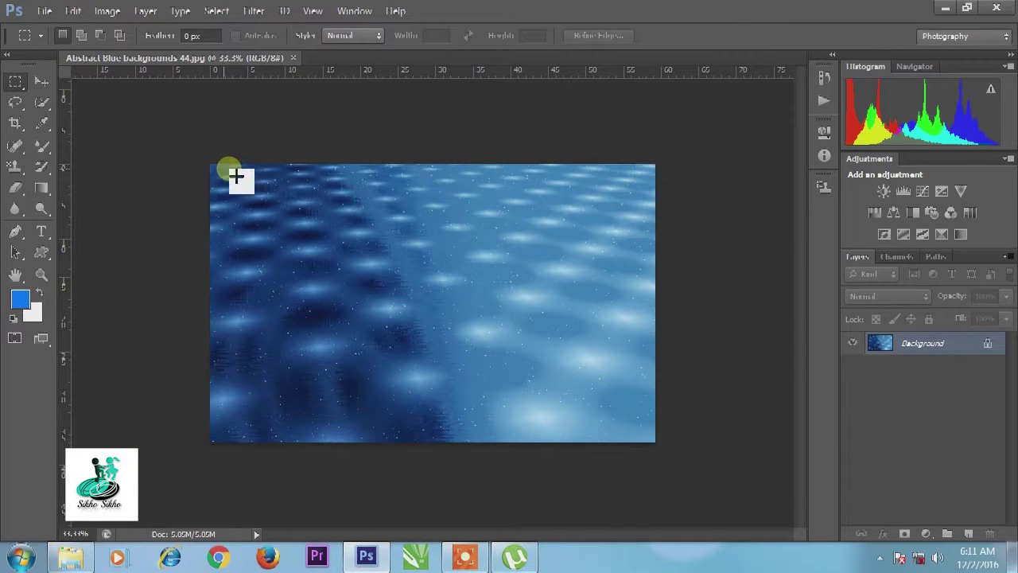
pyautogui.moveTo(212, 166)
pyautogui.mouseDown()
pyautogui.moveTo(341, 257)
pyautogui.moveTo(318, 294)
pyautogui.moveTo(286, 239)
pyautogui.mouseUp()
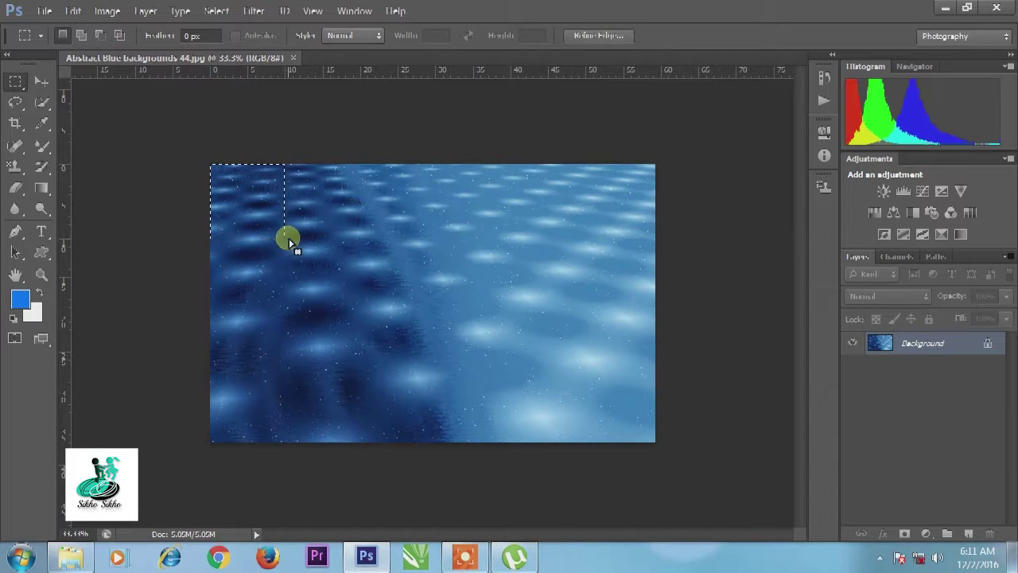
pyautogui.hotkey('ctrl', 'j')
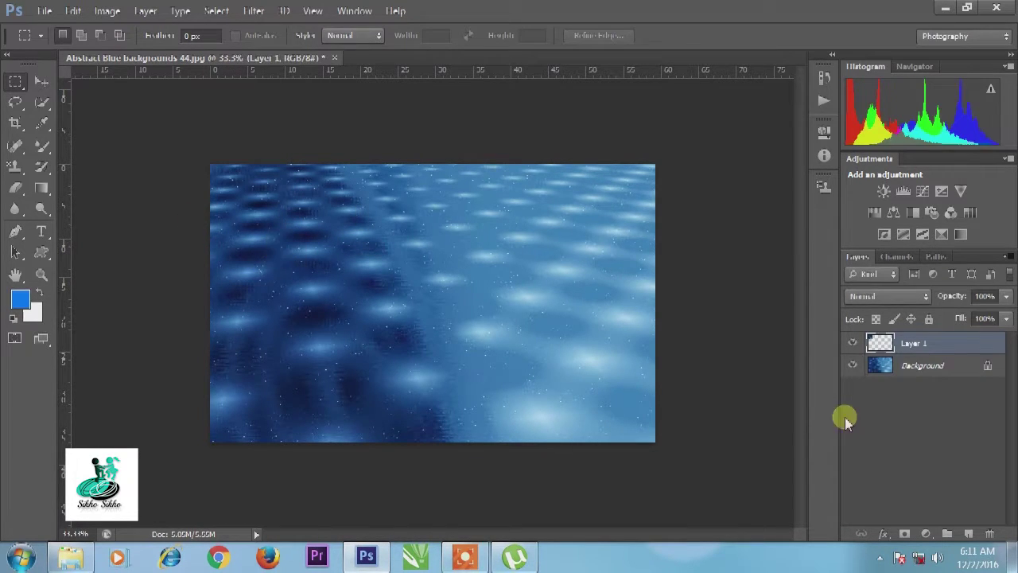
pyautogui.click(852, 365)
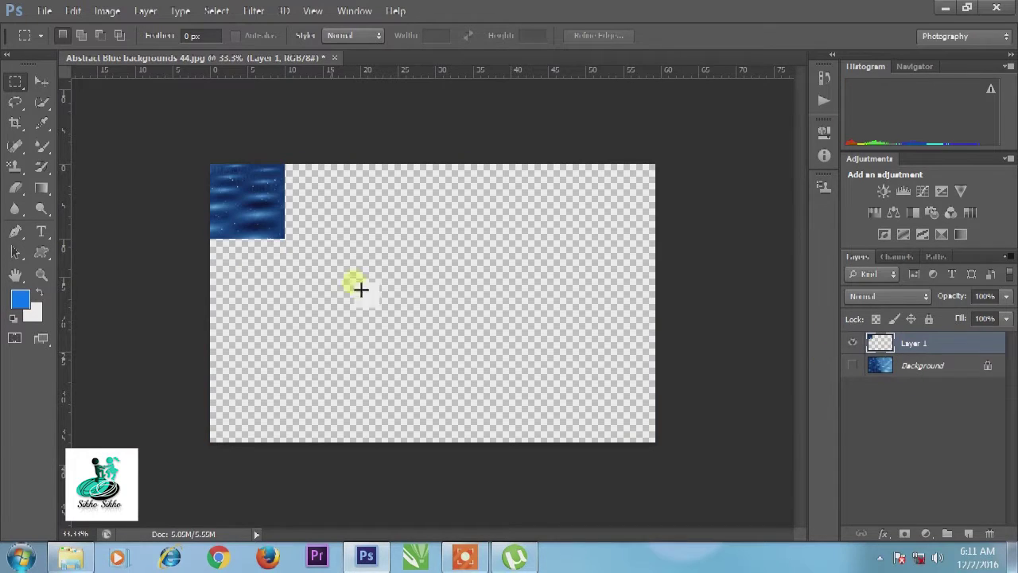
# Duplicate the blue square layer and flip the copy vertically
pyautogui.hotkey('ctrl', 'j')
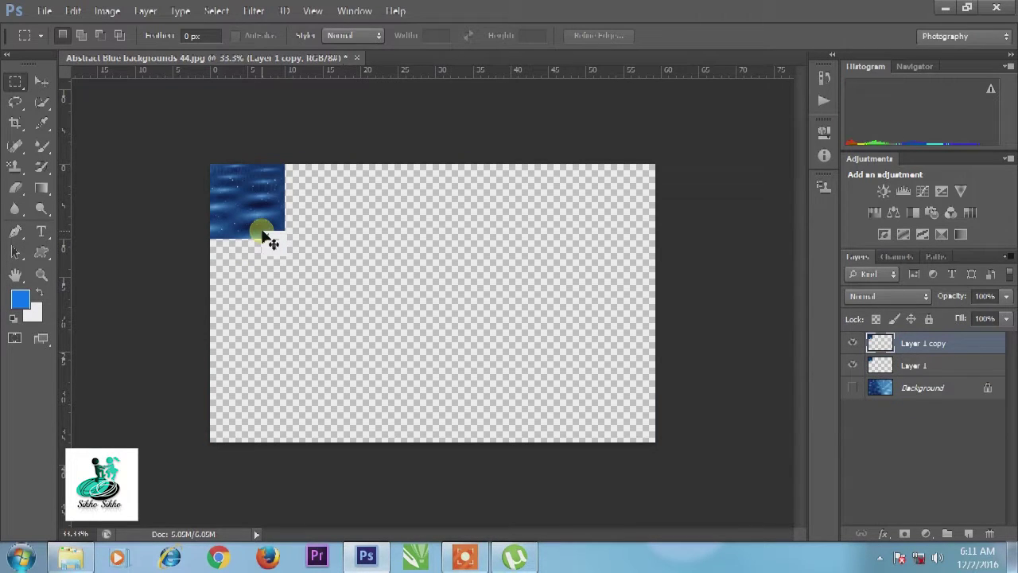
pyautogui.hotkey('ctrl', 't')
pyautogui.rightClick(260, 188)
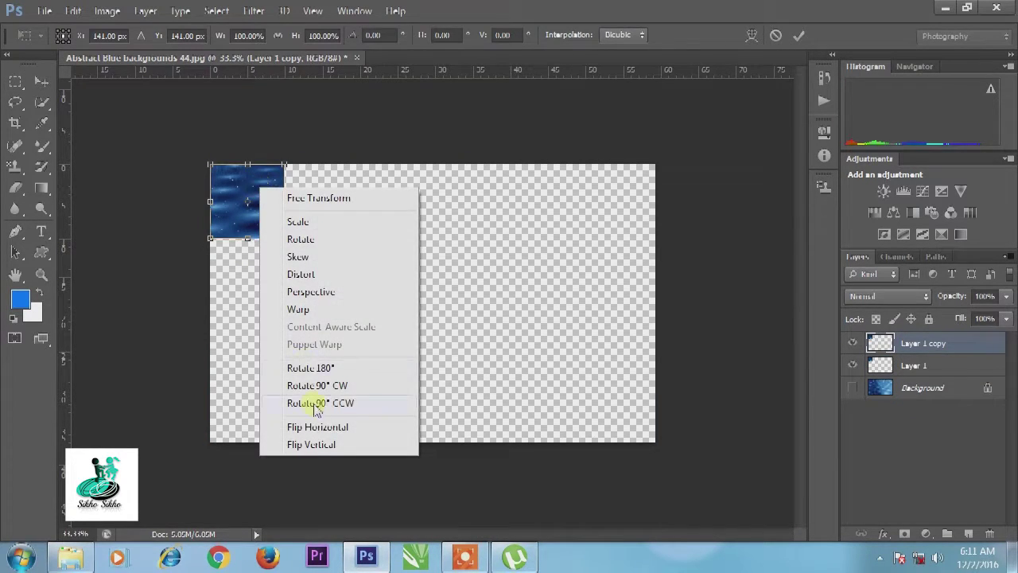
pyautogui.click(324, 445)
pyautogui.doubleClick(266, 226)
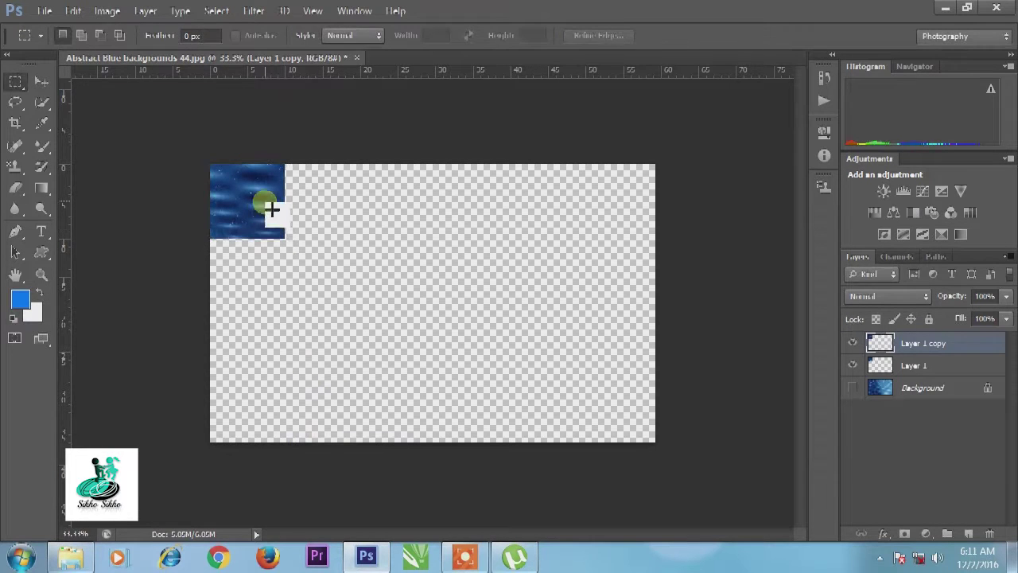
# Align the flipped copy directly beneath the original and select both tile layers
pyautogui.press('v')
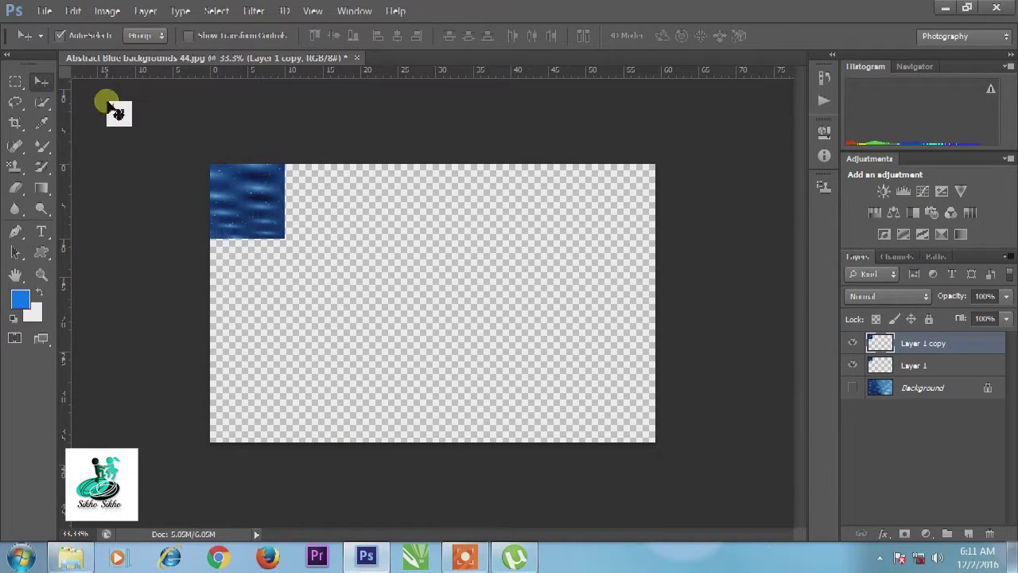
pyautogui.moveTo(239, 185); pyautogui.dragTo(239, 260)
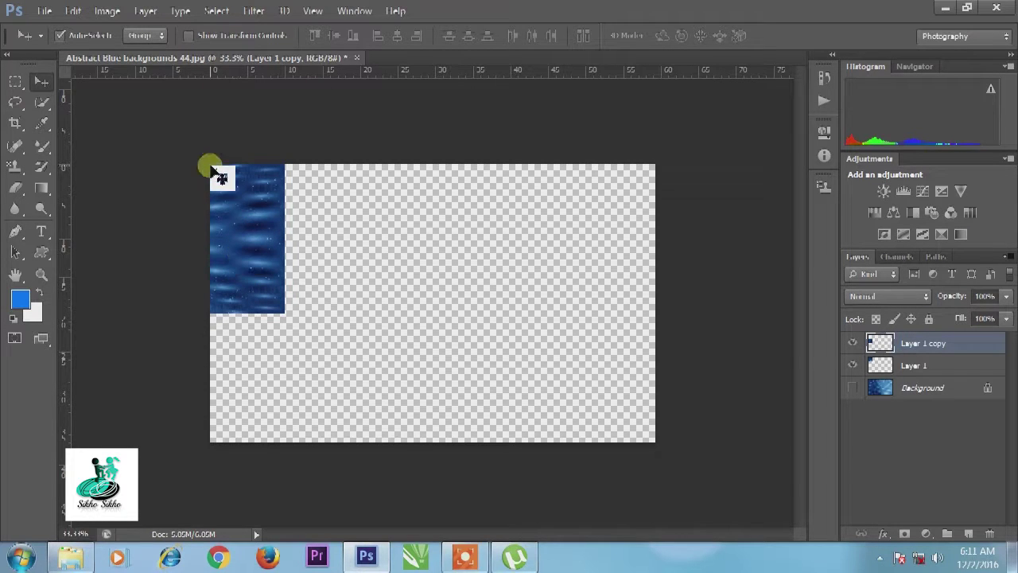
pyautogui.moveTo(242, 286); pyautogui.dragTo(225, 338)
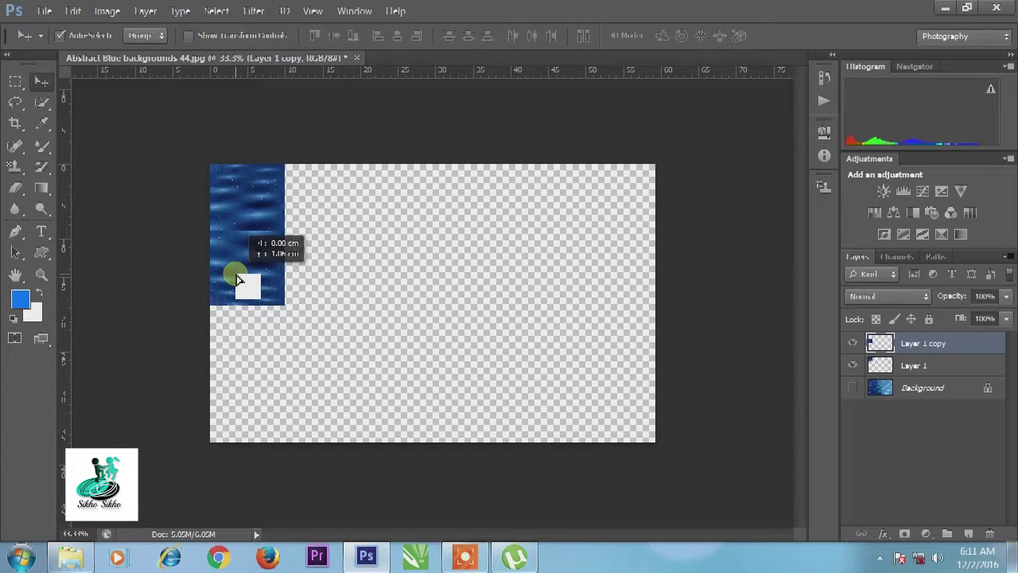
pyautogui.moveTo(236, 281)
pyautogui.mouseDown()
pyautogui.moveTo(243, 288)
pyautogui.moveTo(252, 240)
pyautogui.mouseUp()
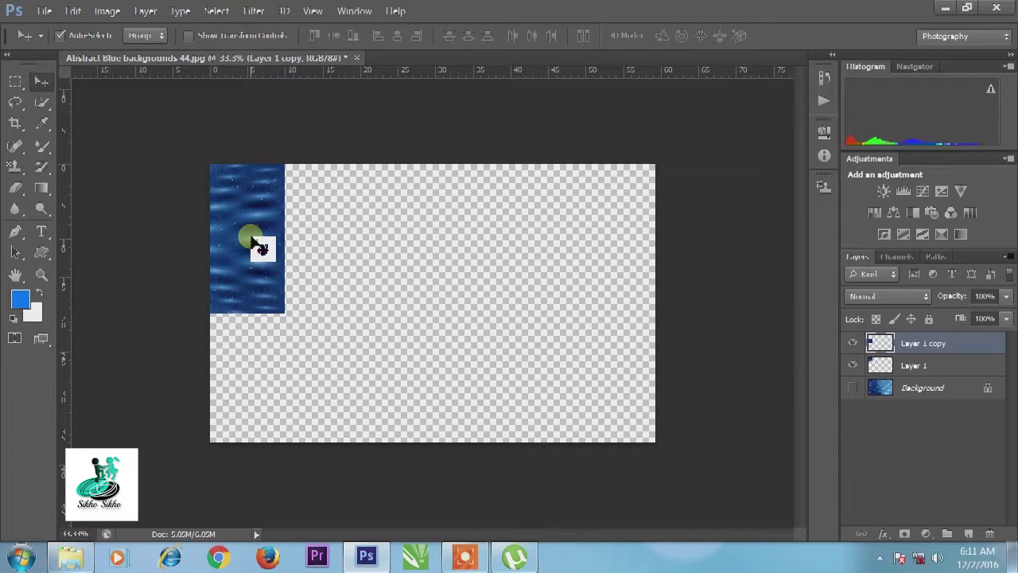
pyautogui.moveTo(937, 340); pyautogui.dragTo(949, 370)
pyautogui.keyDown('shift'); pyautogui.click(949, 370); pyautogui.keyUp('shift')
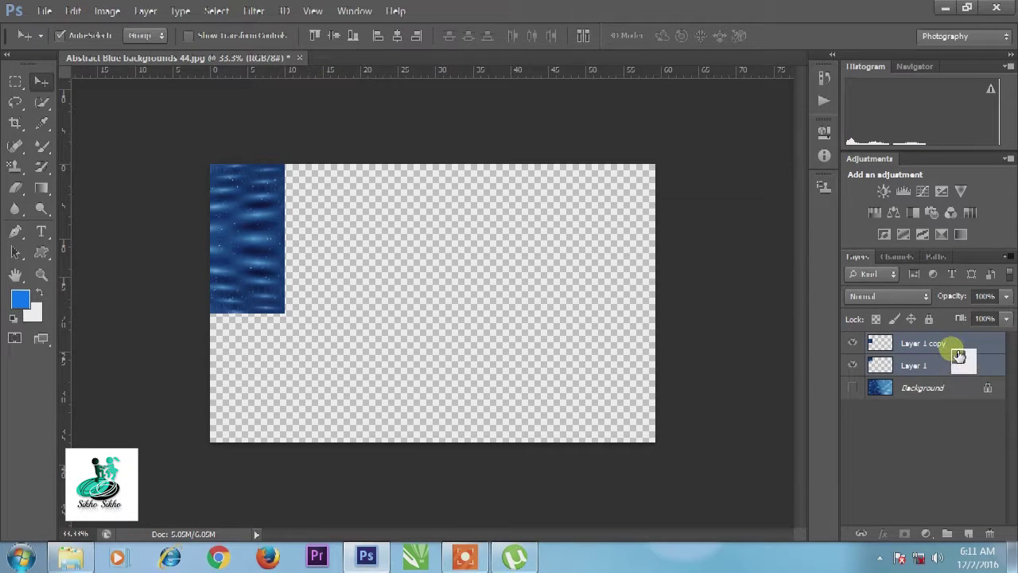
# Merge the column, then place a horizontally flipped copy beside it
pyautogui.hotkey('ctrl', 'e')
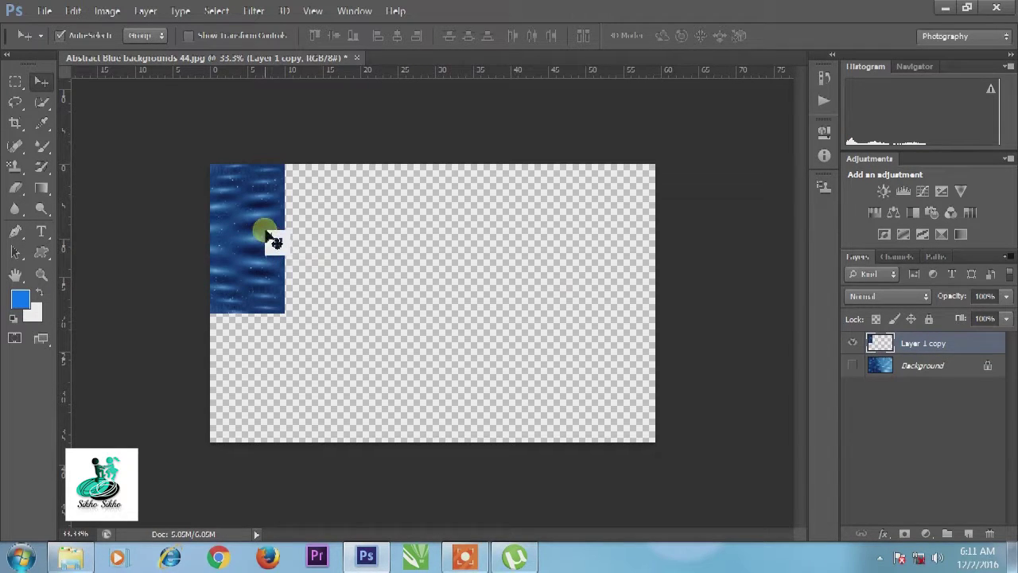
pyautogui.moveTo(275, 239); pyautogui.dragTo(318, 241)
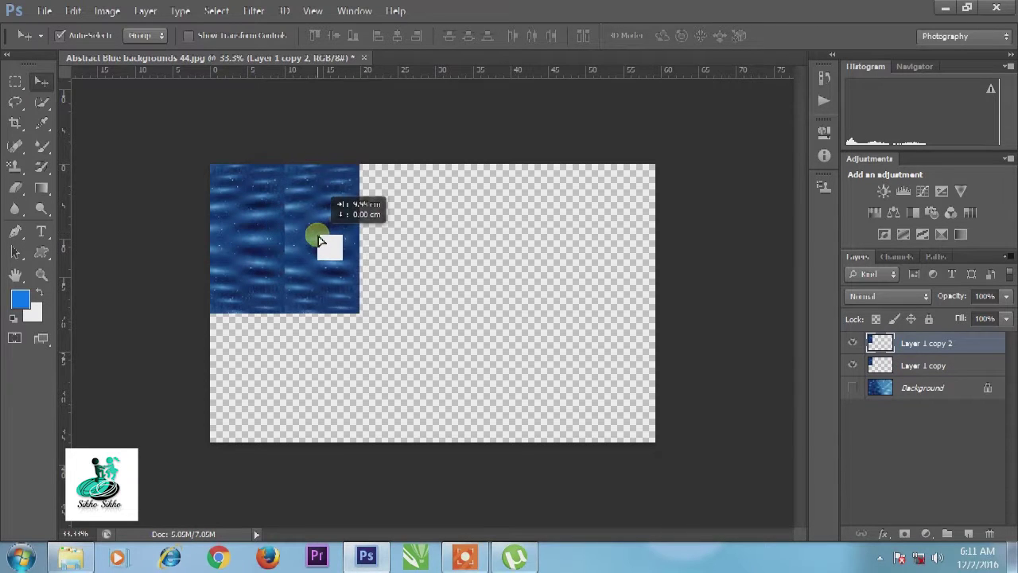
pyautogui.moveTo(318, 240); pyautogui.dragTo(320, 241)
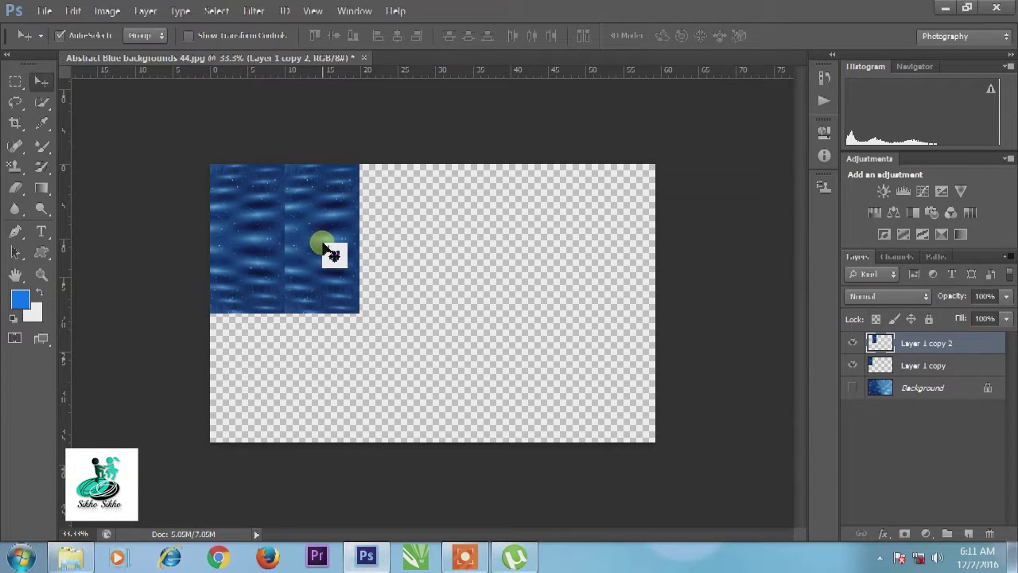
pyautogui.hotkey('ctrl', 't')
pyautogui.rightClick(323, 209)
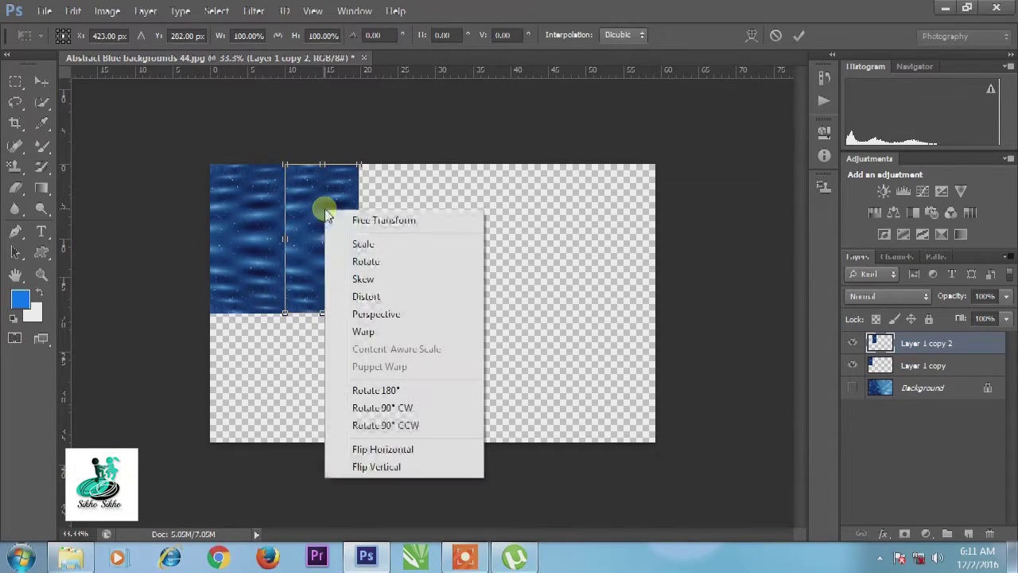
pyautogui.click(387, 450)
pyautogui.press('Return')
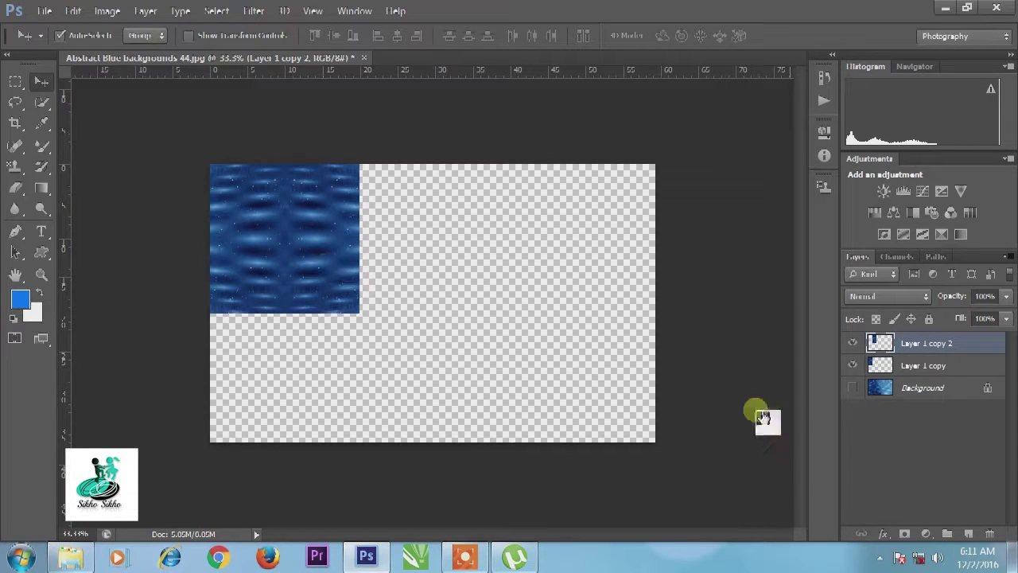
# Merge both columns into one square tile, centre it, and select its pixels
pyautogui.moveTo(907, 388)
pyautogui.mouseDown()
pyautogui.moveTo(938, 380)
pyautogui.moveTo(959, 346)
pyautogui.moveTo(965, 359)
pyautogui.mouseUp()
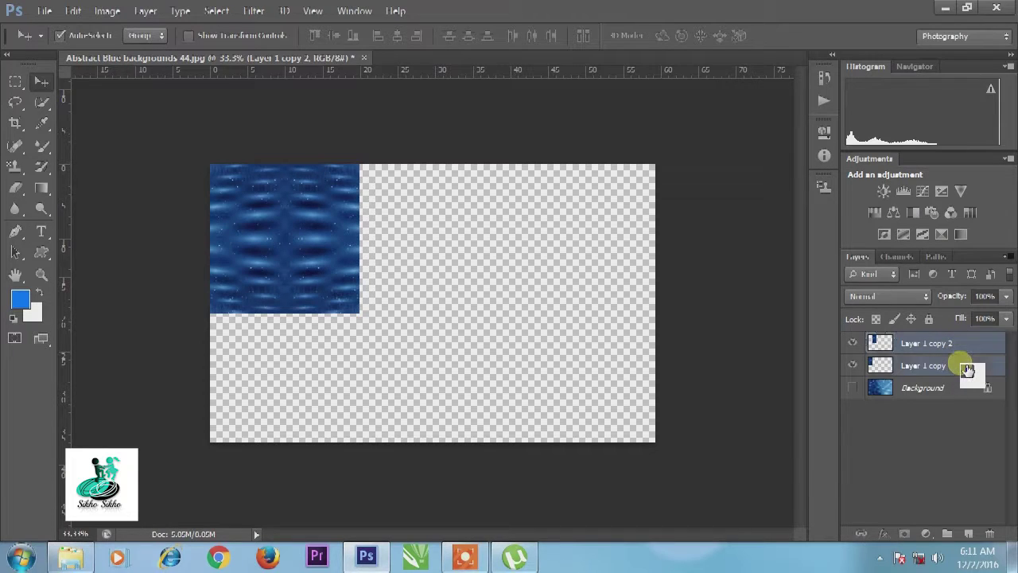
pyautogui.keyDown('shift'); pyautogui.click(964, 362); pyautogui.keyUp('shift')
pyautogui.rightClick(959, 367)
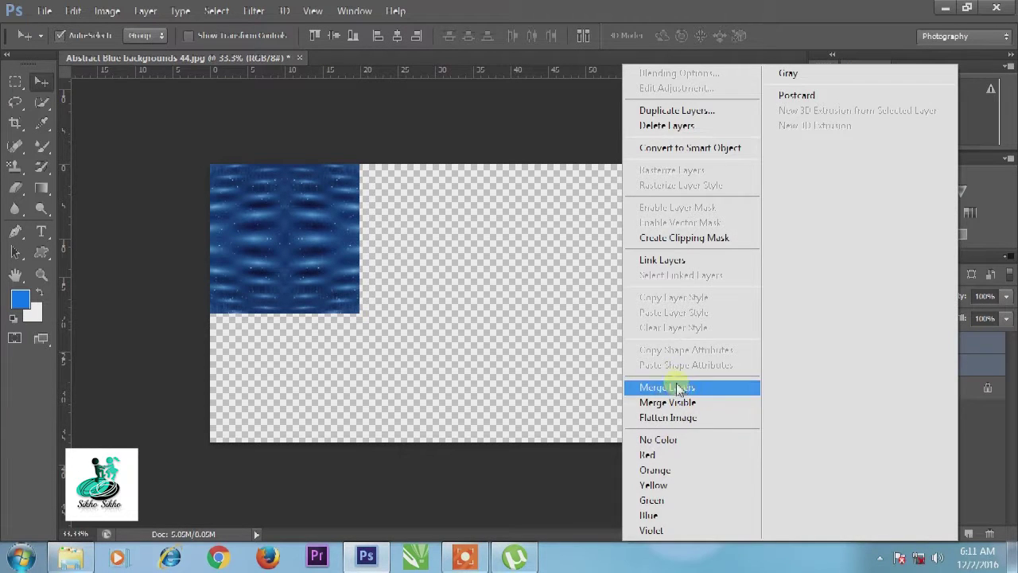
pyautogui.click(669, 387)
pyautogui.moveTo(330, 266)
pyautogui.mouseDown()
pyautogui.moveTo(521, 322)
pyautogui.moveTo(466, 300)
pyautogui.mouseUp()
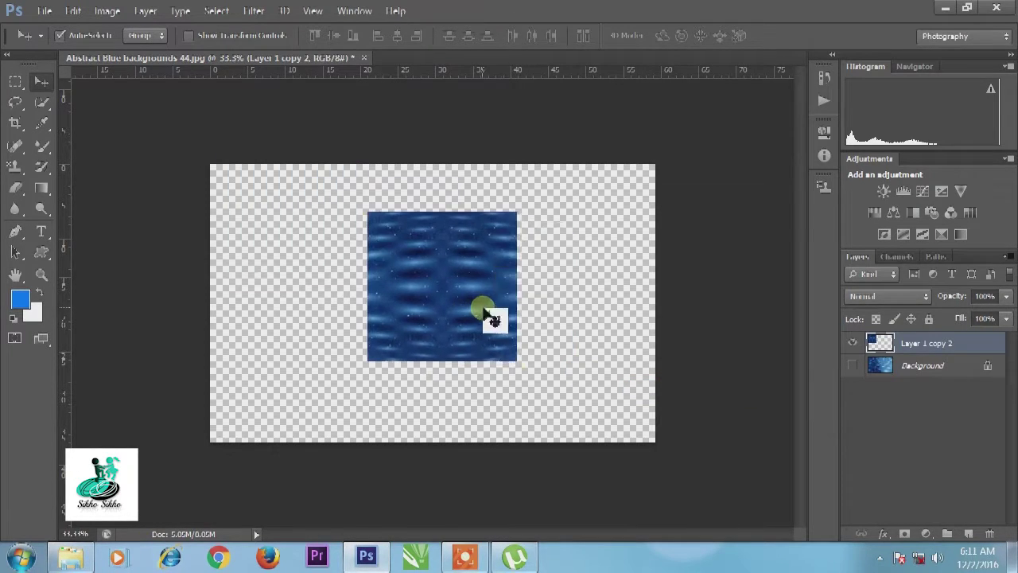
pyautogui.moveTo(889, 350); pyautogui.dragTo(147, 127)
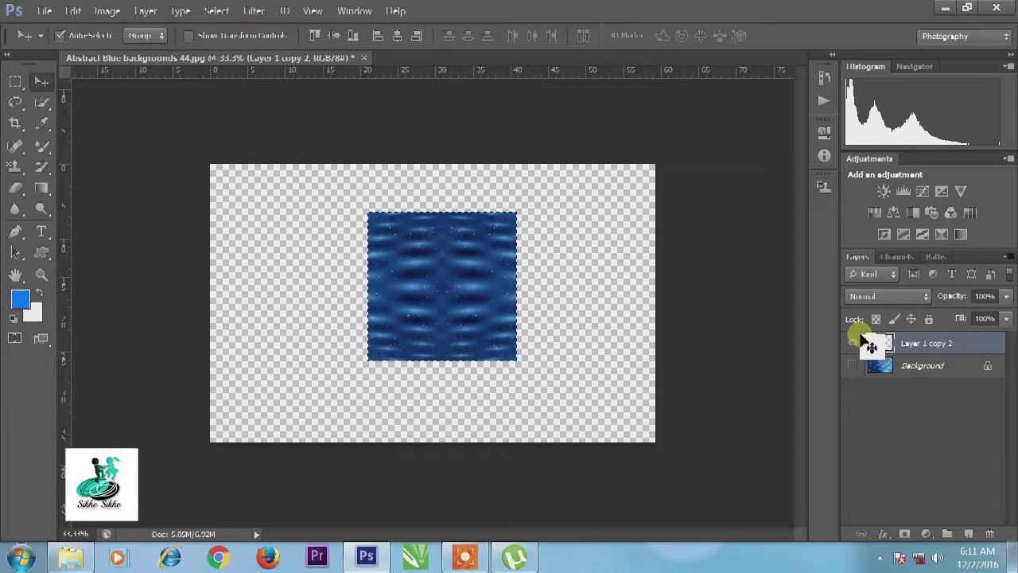
# Crop the canvas to the selected square tile and clear the selection
pyautogui.click(107, 11)
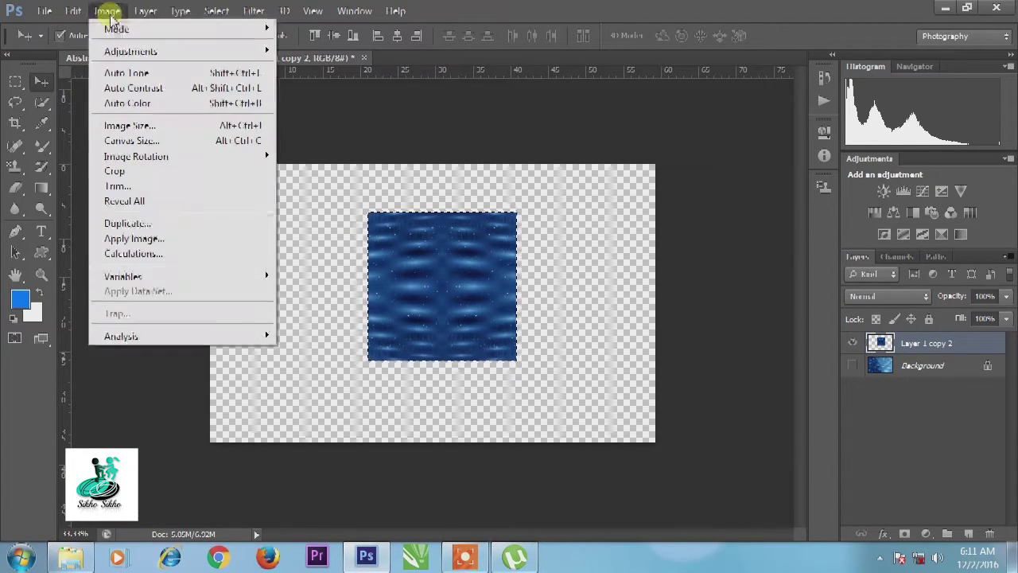
pyautogui.click(119, 171)
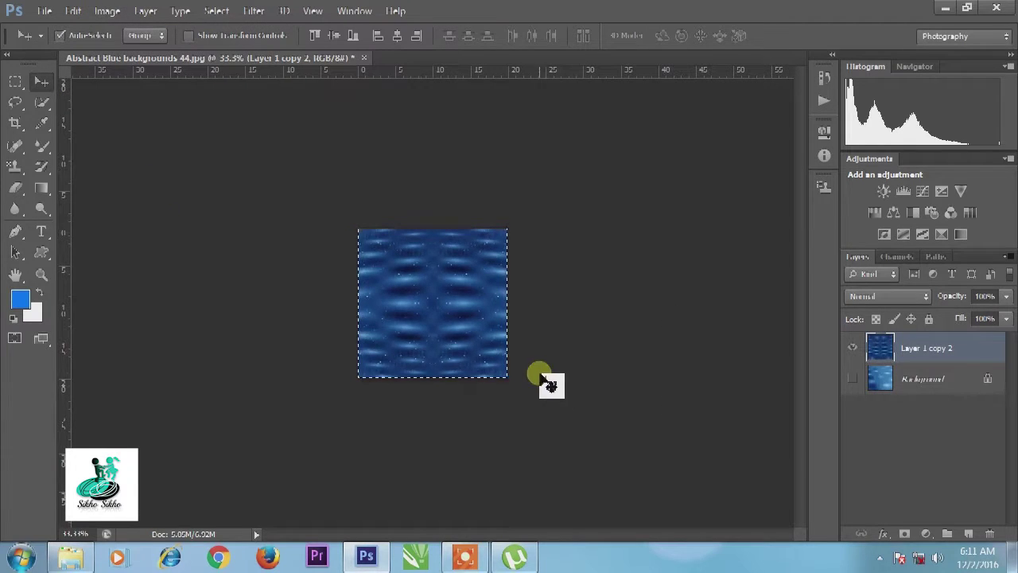
pyautogui.hotkey('ctrl', '+')
pyautogui.hotkey('ctrl', '+')
pyautogui.hotkey('ctrl', 'a')
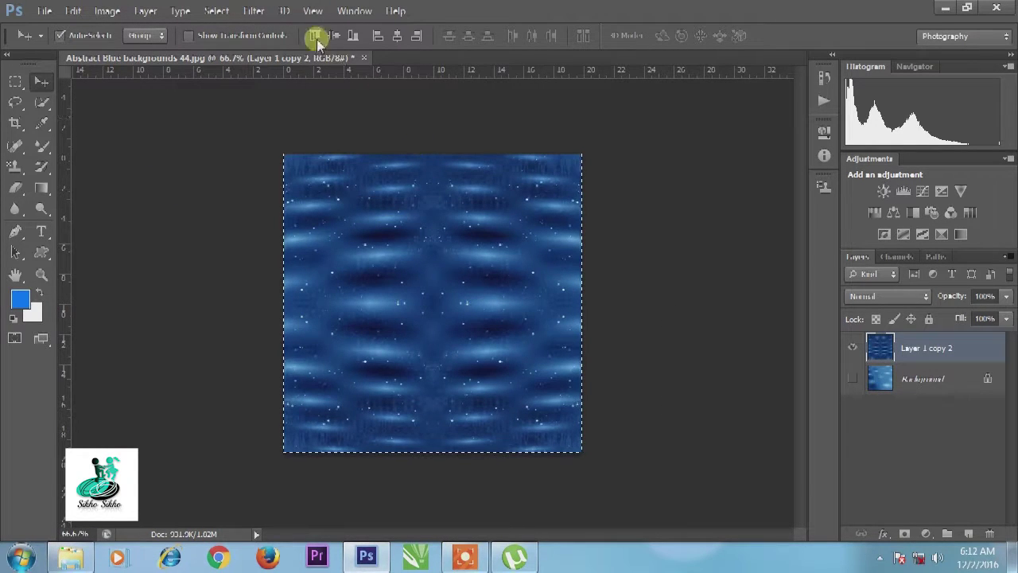
pyautogui.hotkey('ctrl', 'd')
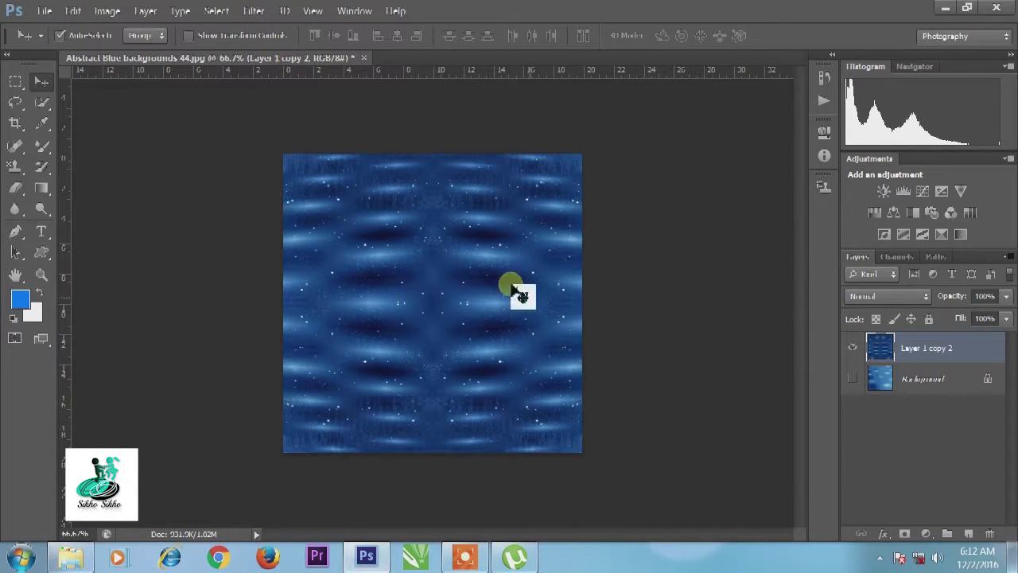
# Define the tile as a pattern named 1x7 and close the document without saving
pyautogui.click(83, 17)
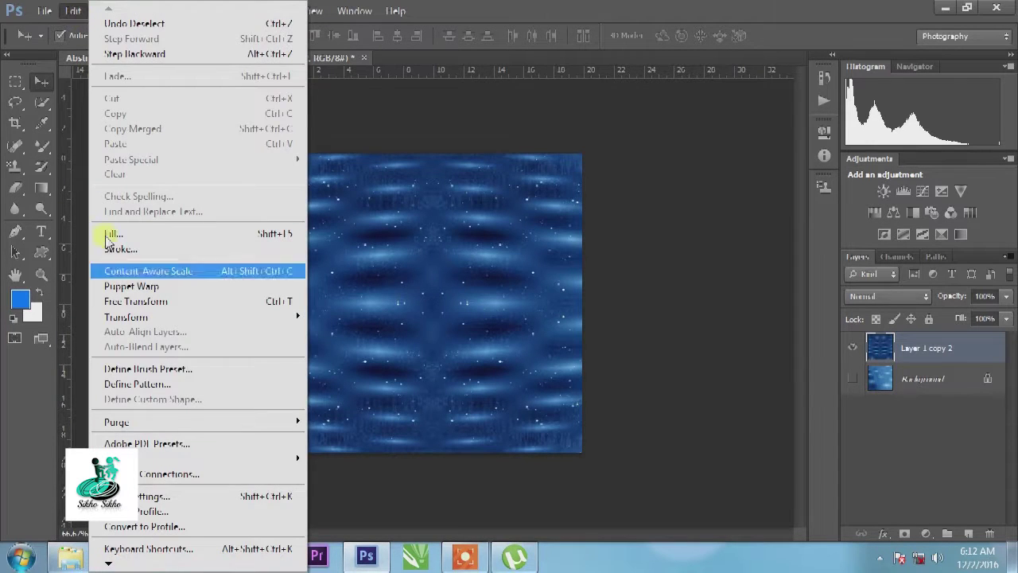
pyautogui.click(175, 385)
pyautogui.write('1x7')
pyautogui.press('Return')
pyautogui.click(363, 57)
pyautogui.click(527, 229)
# Open Blue Background 9 and load the new blue mirrored pattern into the Pattern Stamp
pyautogui.hotkey('ctrl', 'o')
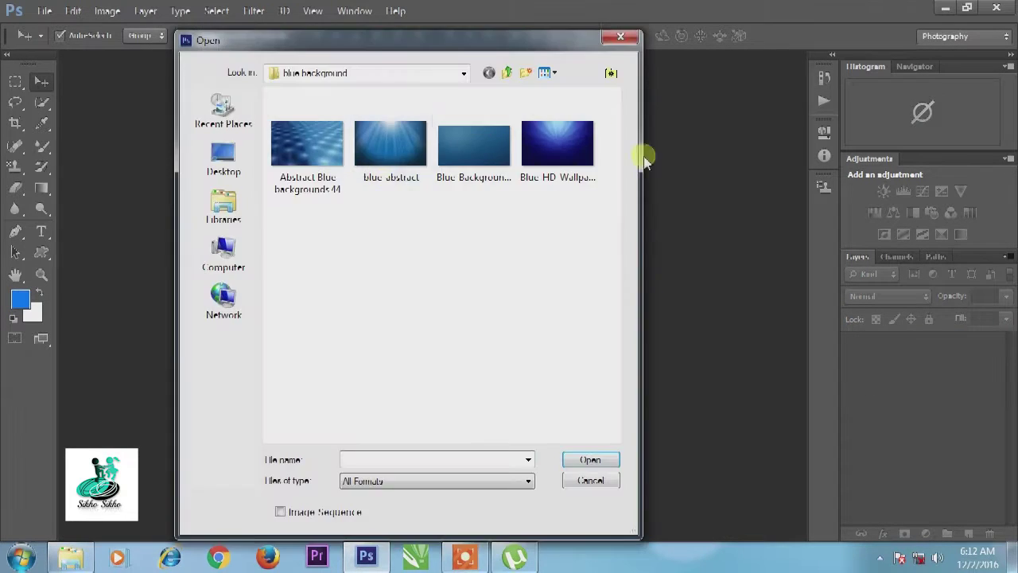
pyautogui.doubleClick(467, 140)
pyautogui.press('s')
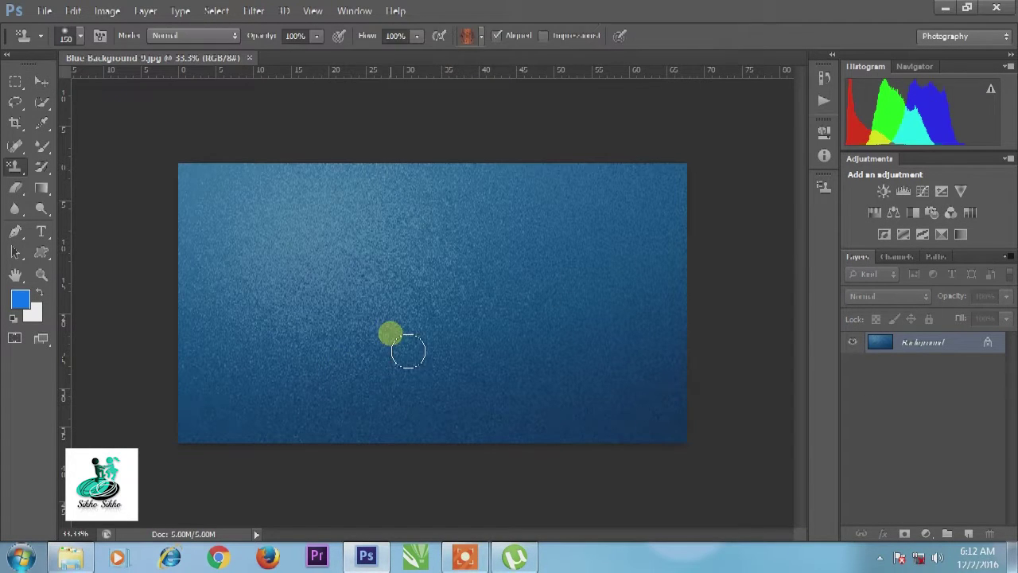
pyautogui.click(482, 36)
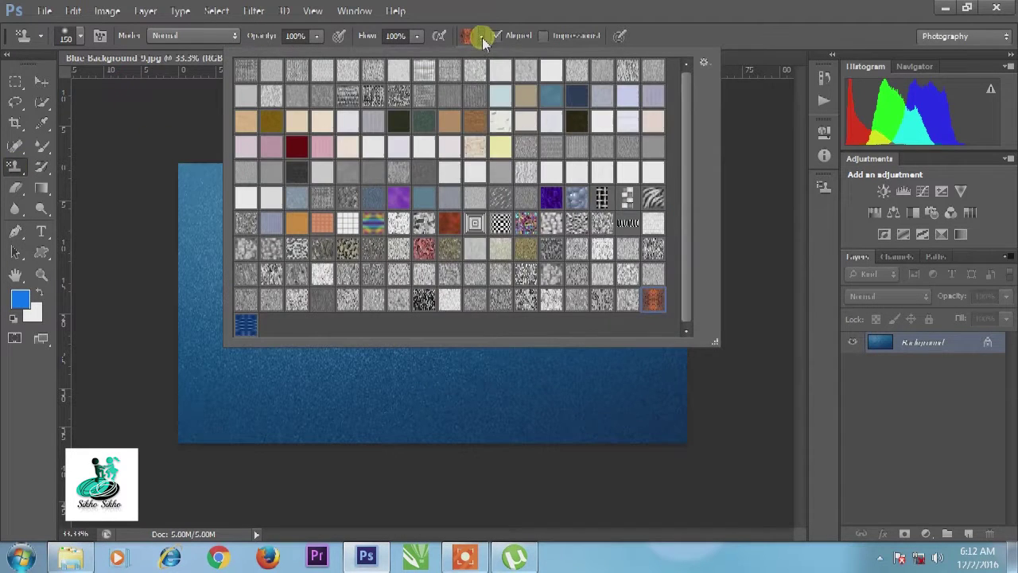
pyautogui.click(247, 324)
pyautogui.press('Return')
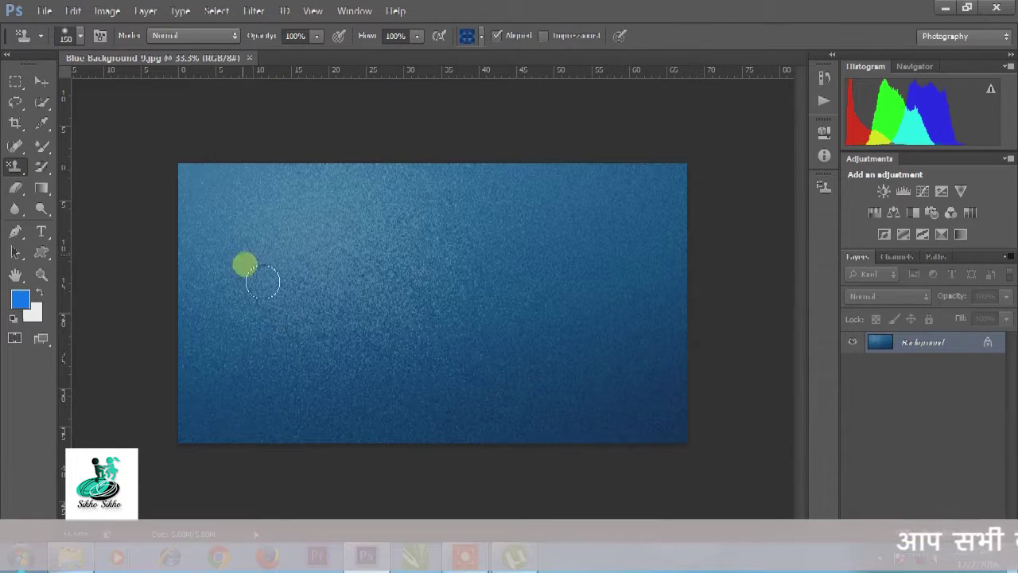
# Paint the blue mirrored pattern across the whole Blue Background 9 photo
pyautogui.moveTo(186, 170)
pyautogui.mouseDown()
pyautogui.moveTo(284, 164)
pyautogui.moveTo(296, 174)
pyautogui.moveTo(278, 212)
pyautogui.moveTo(161, 336)
pyautogui.moveTo(509, 223)
pyautogui.moveTo(409, 265)
pyautogui.moveTo(625, 254)
pyautogui.moveTo(659, 197)
pyautogui.moveTo(586, 409)
pyautogui.moveTo(641, 489)
pyautogui.moveTo(230, 448)
pyautogui.moveTo(364, 460)
pyautogui.mouseUp()
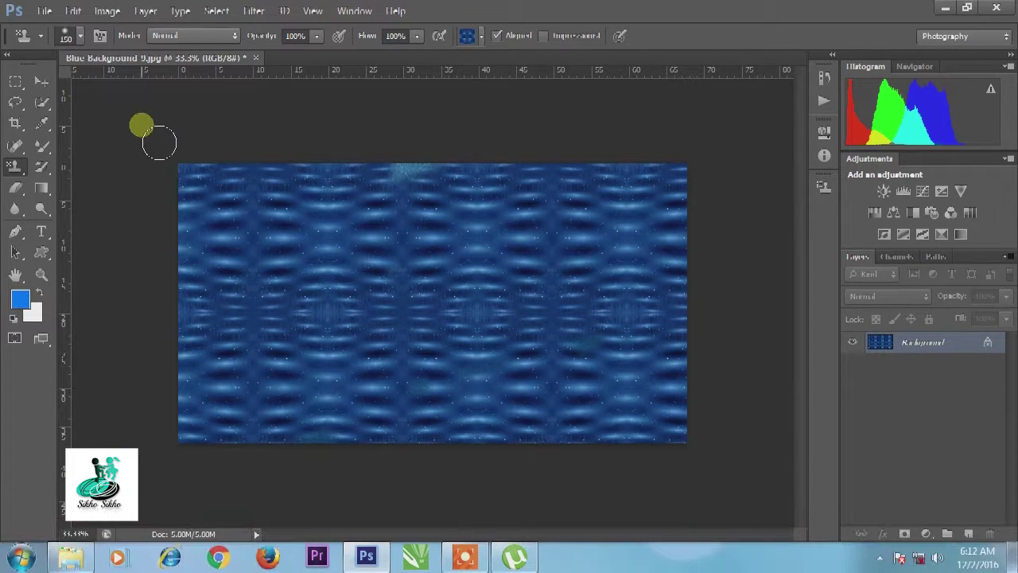
pyautogui.rightClick(12, 168)
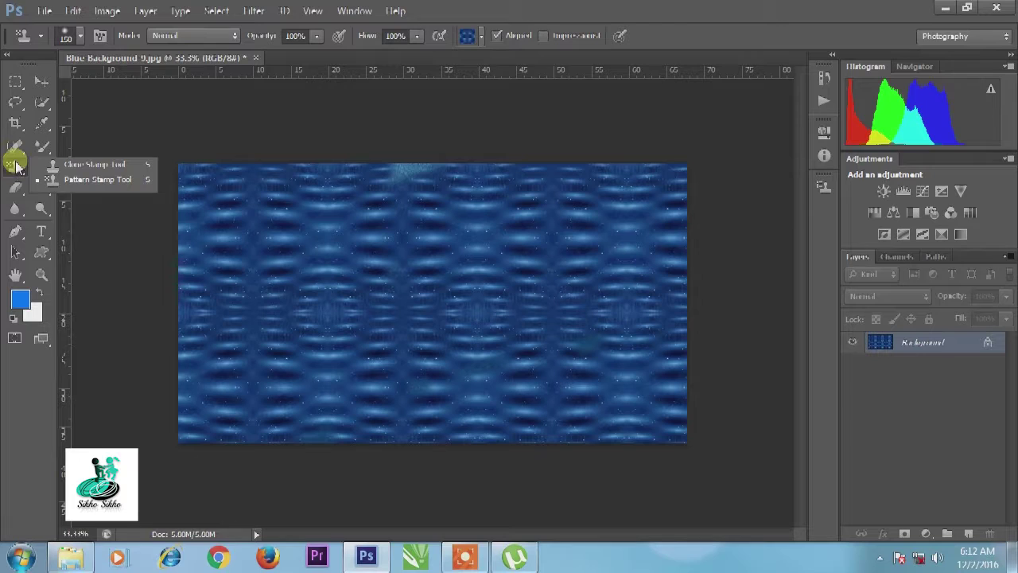
pyautogui.click(345, 129)
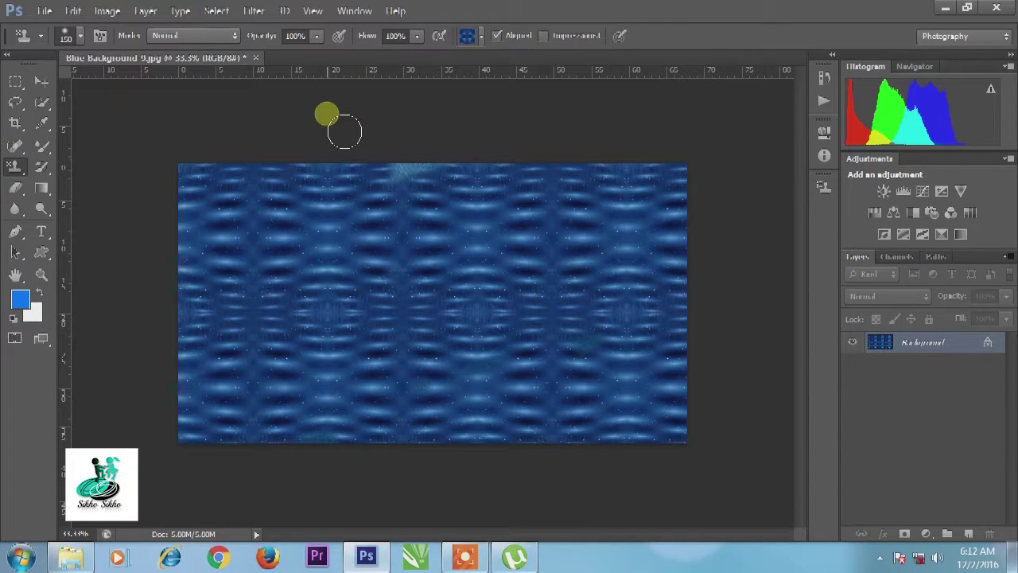